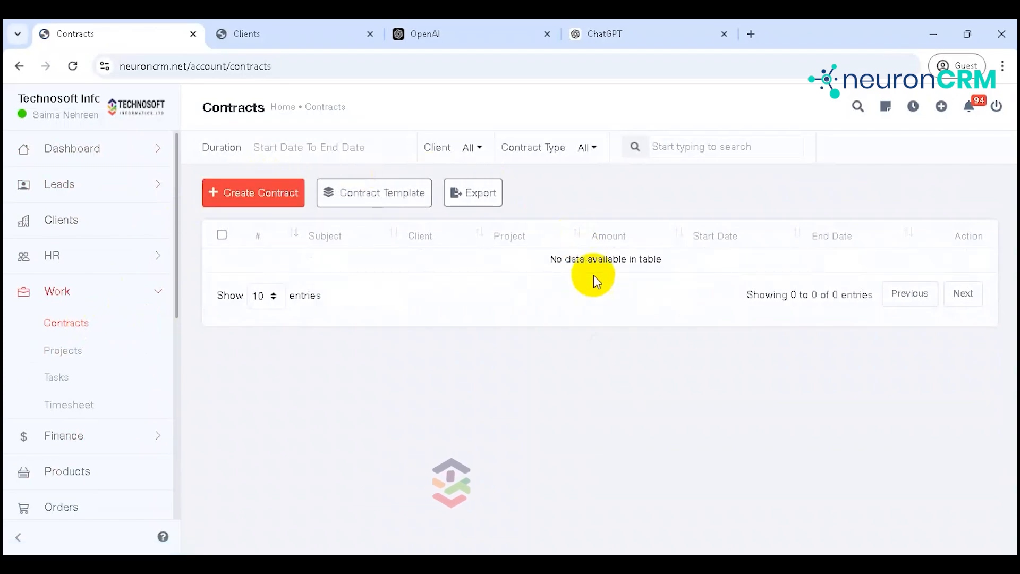
# Start a new contract with the subject "new contract" and leave its project unselected
pyautogui.click(281, 207)
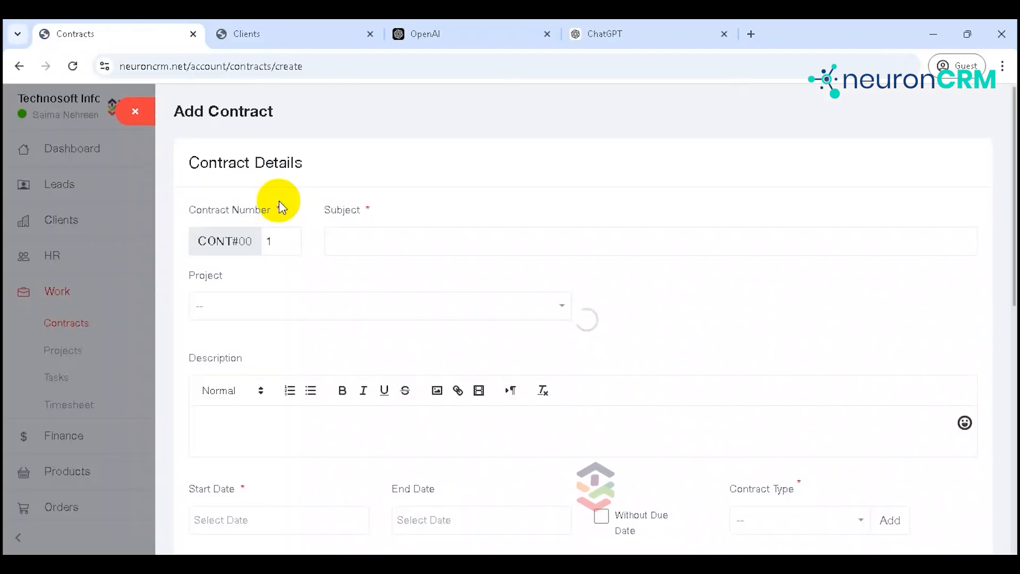
pyautogui.click(388, 248)
pyautogui.click(388, 248)
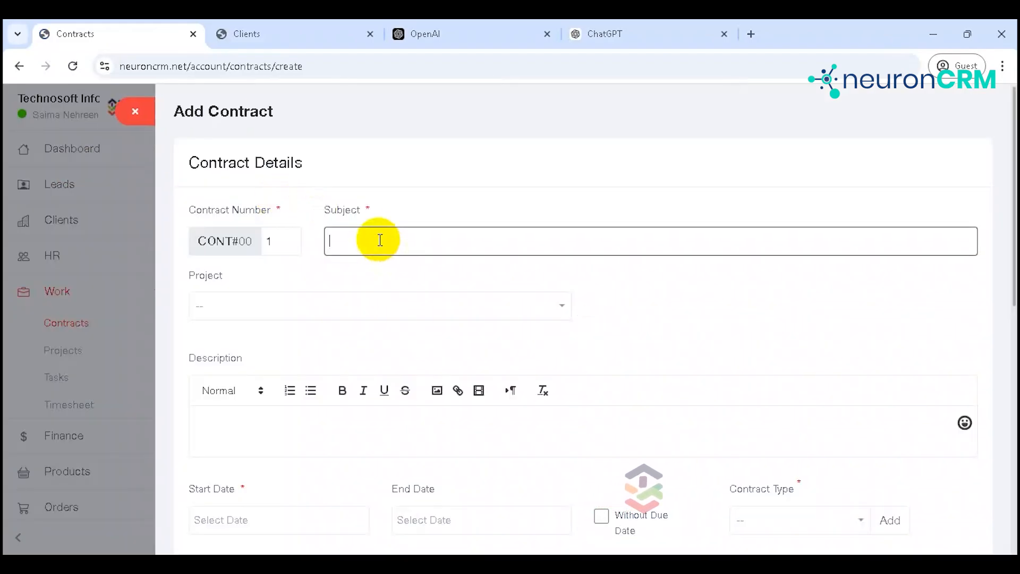
pyautogui.write('new')
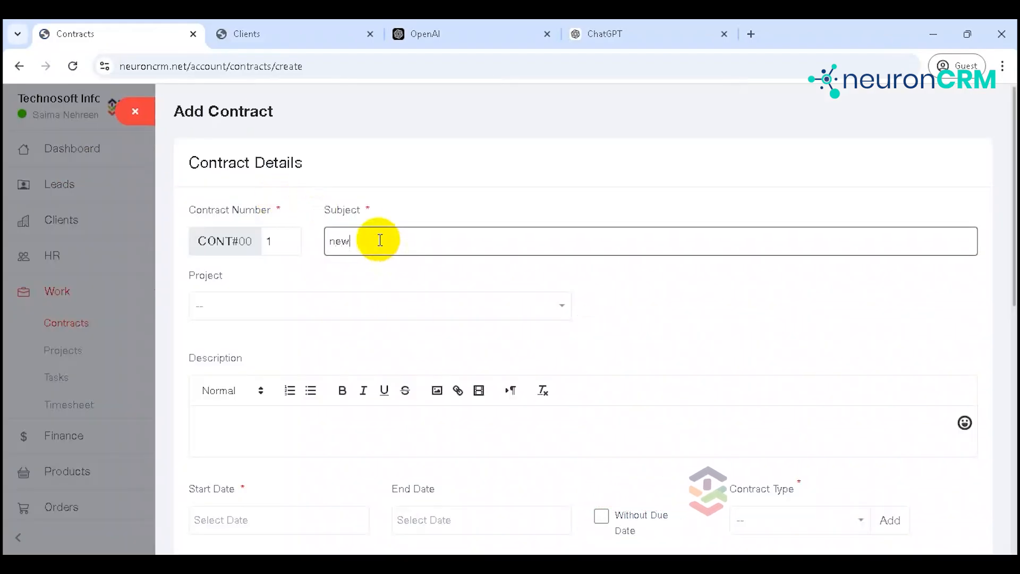
pyautogui.write(' contract')
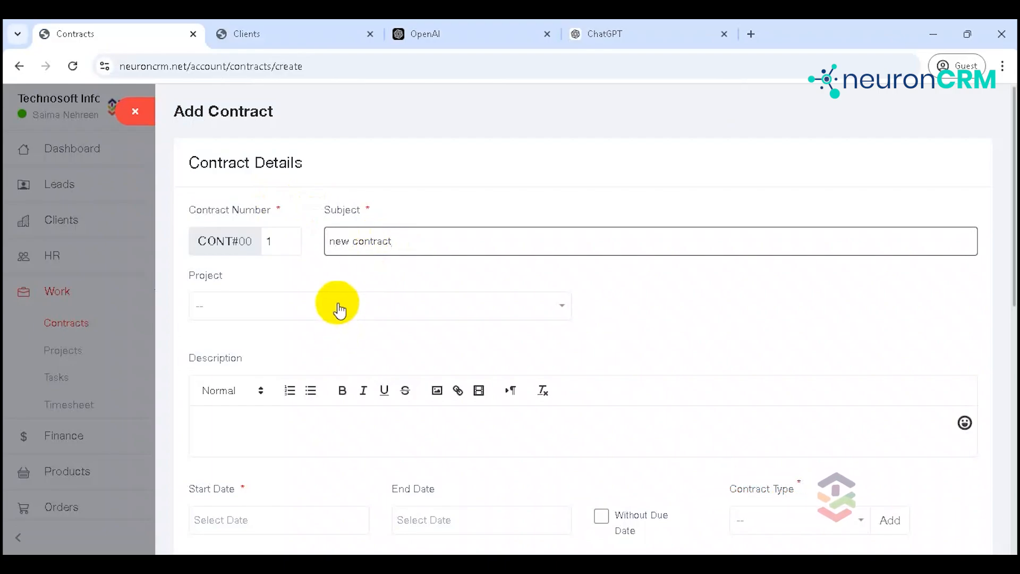
pyautogui.click(339, 308)
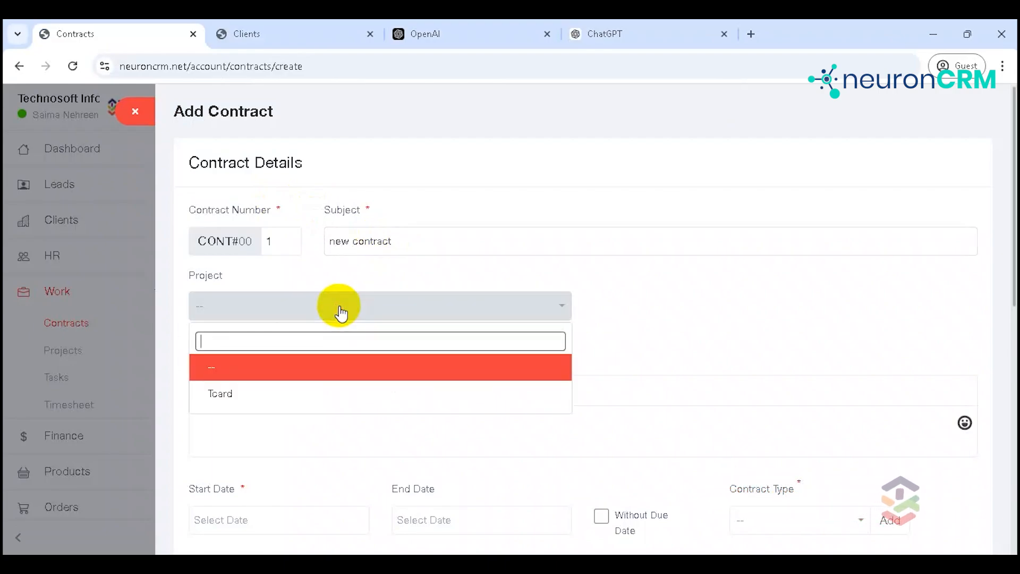
pyautogui.click(620, 295)
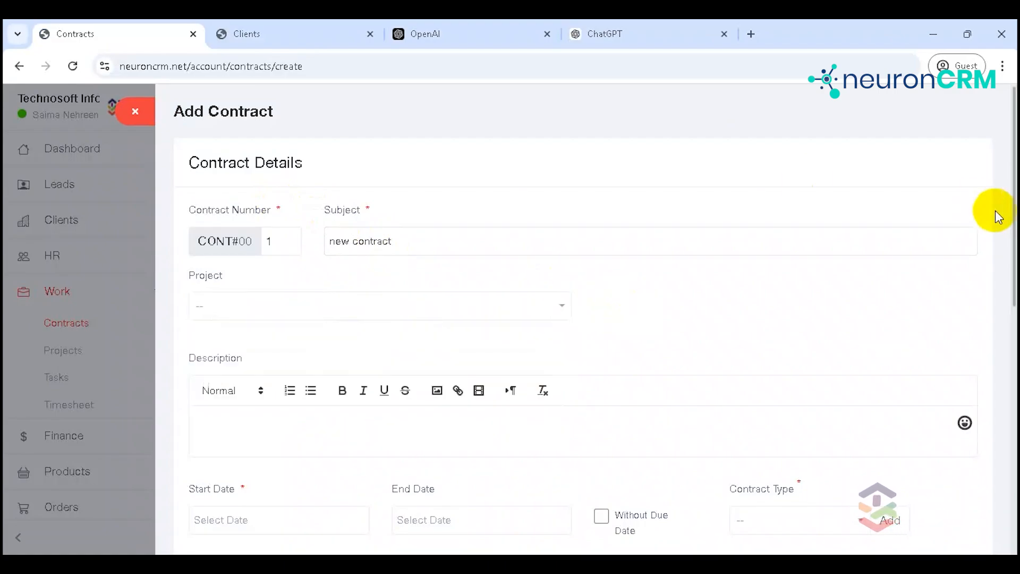
# Set the contract's start date to 12.01.2025 and mark it as without due date
pyautogui.scroll(-4, 1002, 202)
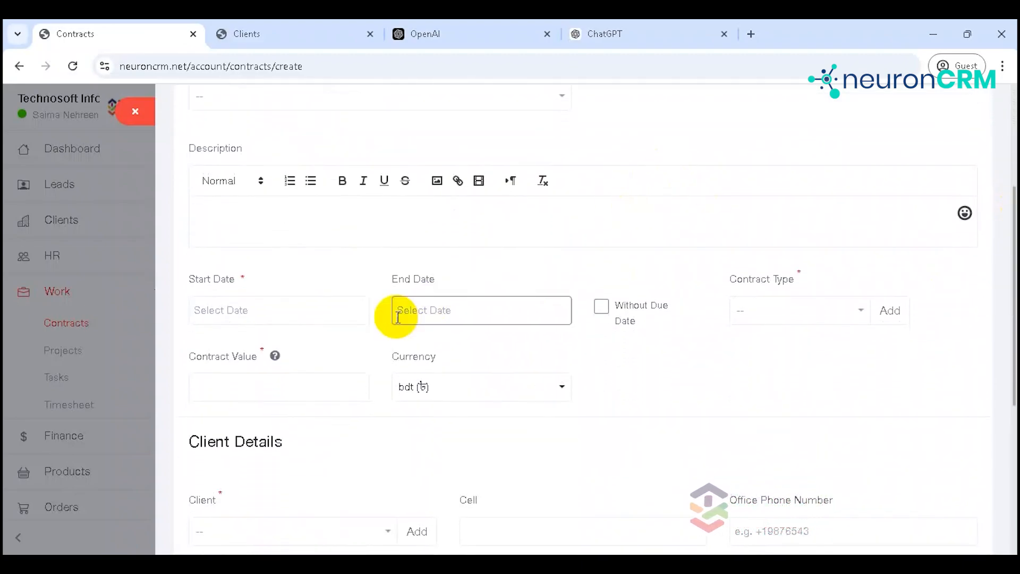
pyautogui.click(315, 305)
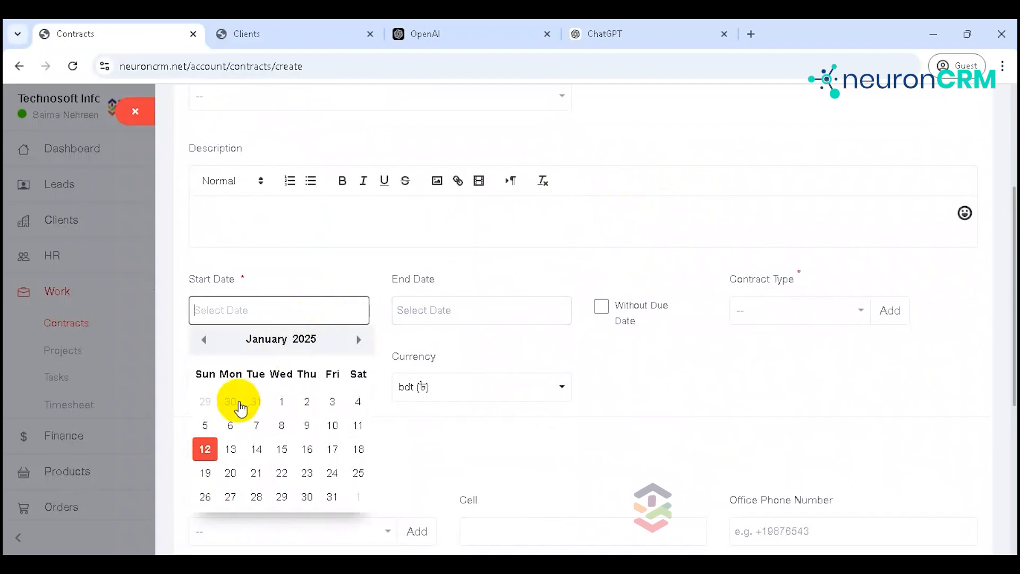
pyautogui.click(204, 450)
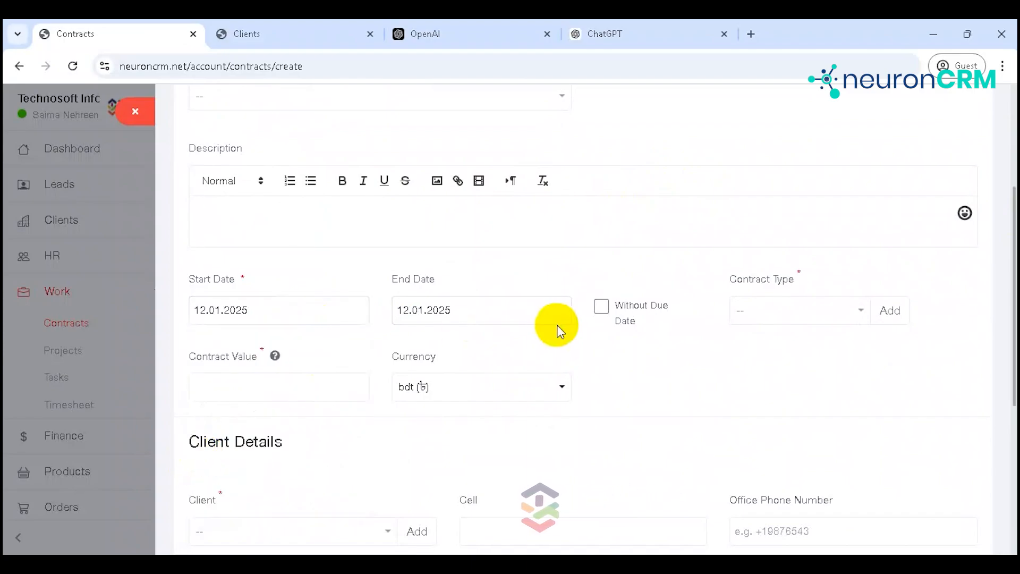
pyautogui.click(535, 312)
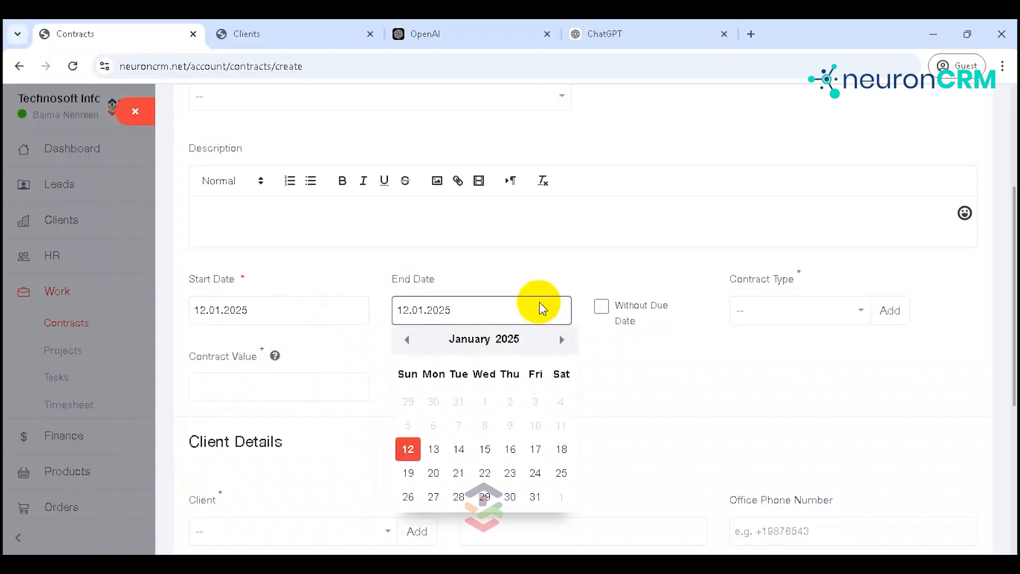
pyautogui.click(568, 280)
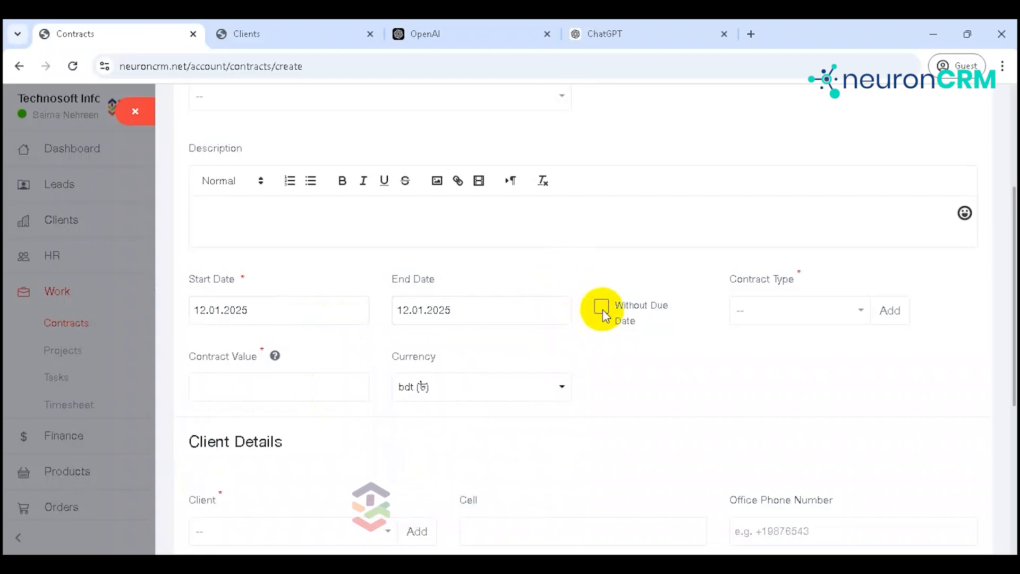
pyautogui.click(603, 312)
pyautogui.click(604, 314)
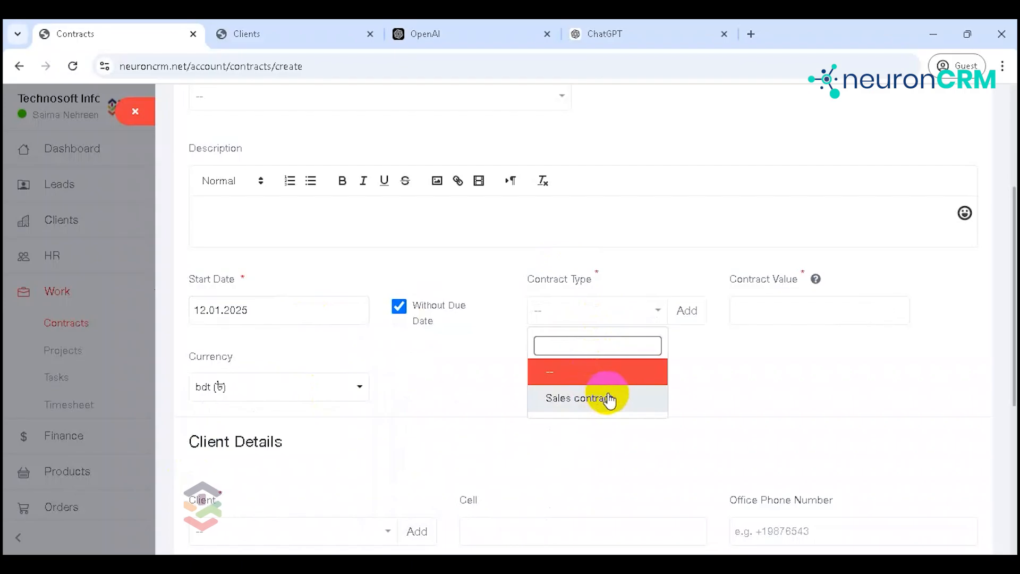
pyautogui.click(686, 319)
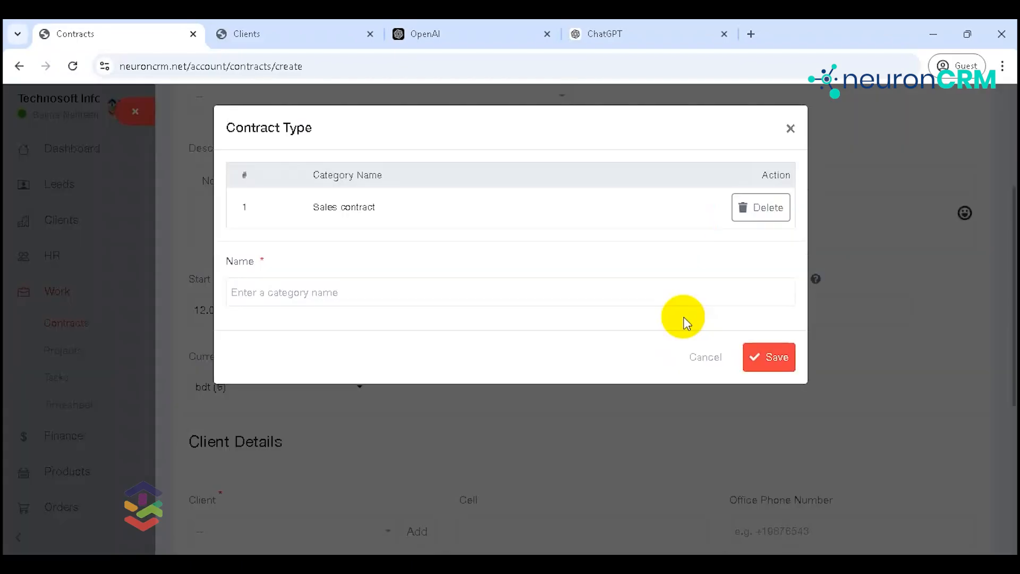
pyautogui.click(482, 286)
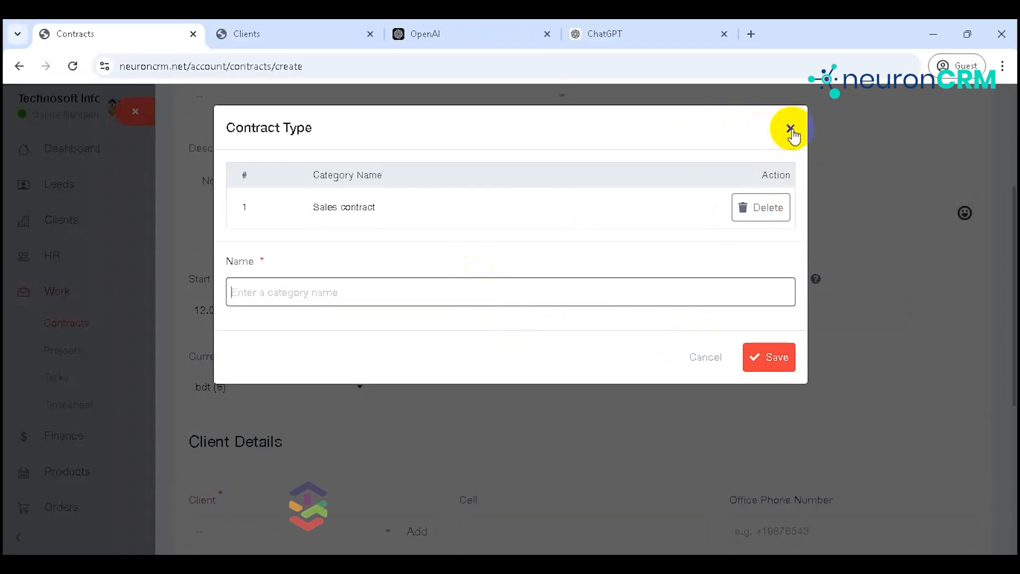
pyautogui.click(790, 128)
pyautogui.click(788, 305)
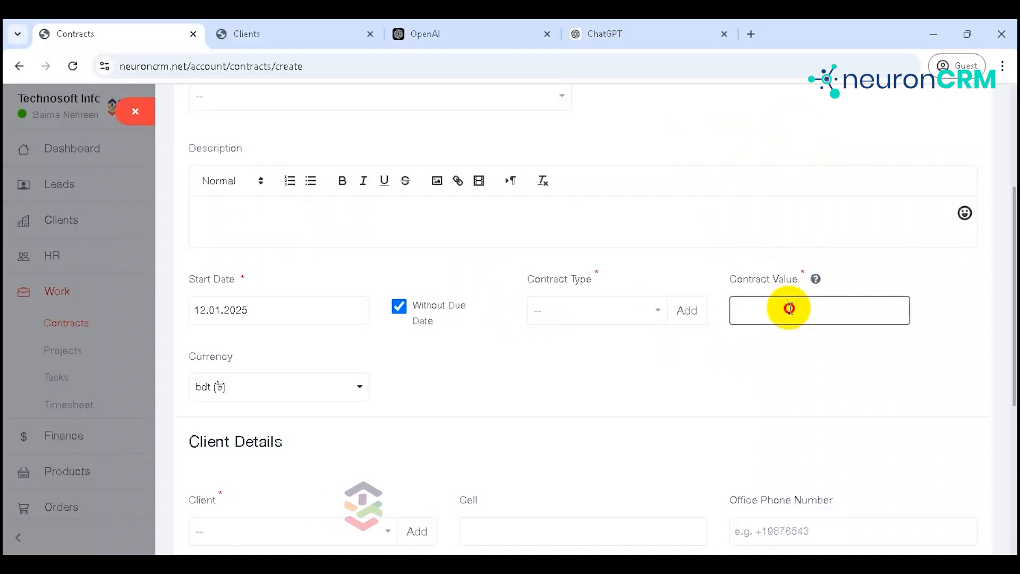
# Set the contract type to Sales contract and the contract value to 120000, keeping bdt as the currency
pyautogui.click(662, 314)
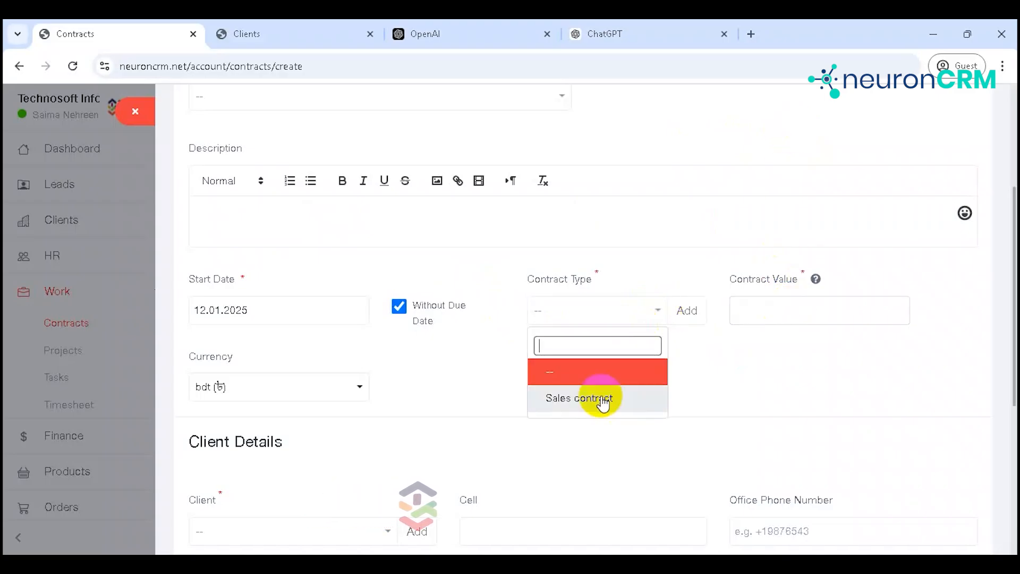
pyautogui.click(598, 409)
pyautogui.click(786, 311)
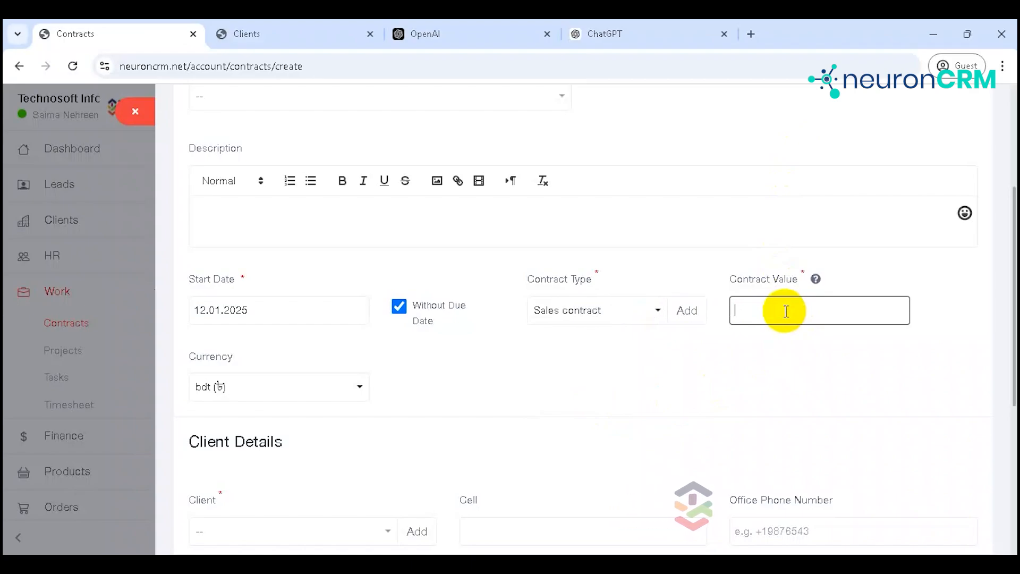
pyautogui.click(803, 306)
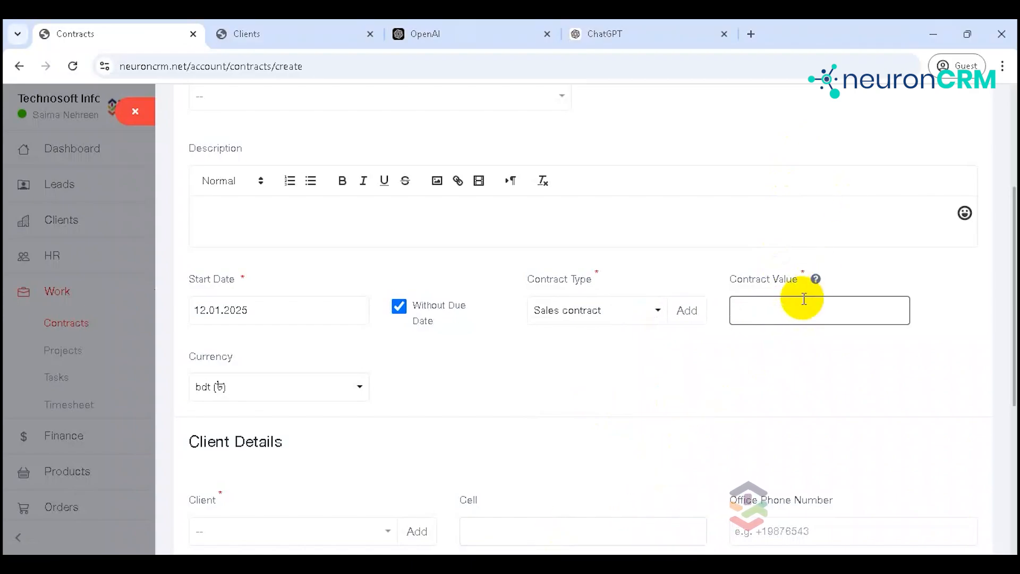
pyautogui.click(788, 313)
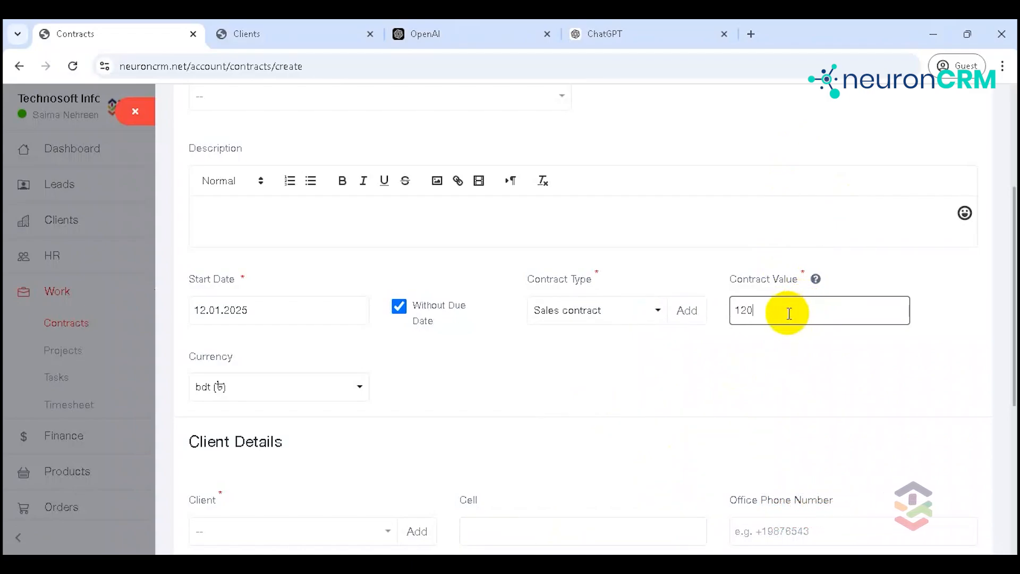
pyautogui.click(591, 353)
pyautogui.click(255, 394)
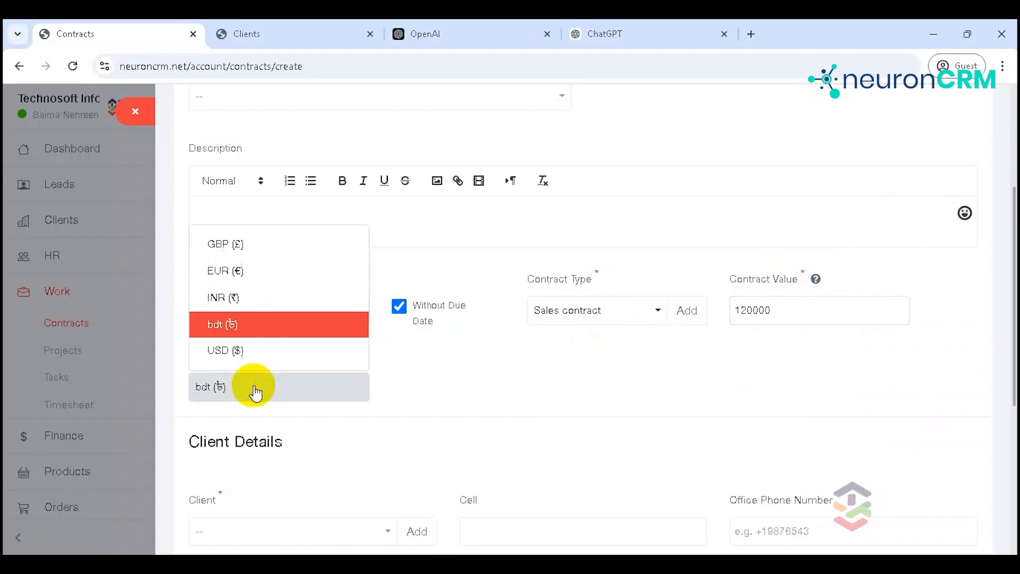
pyautogui.click(255, 393)
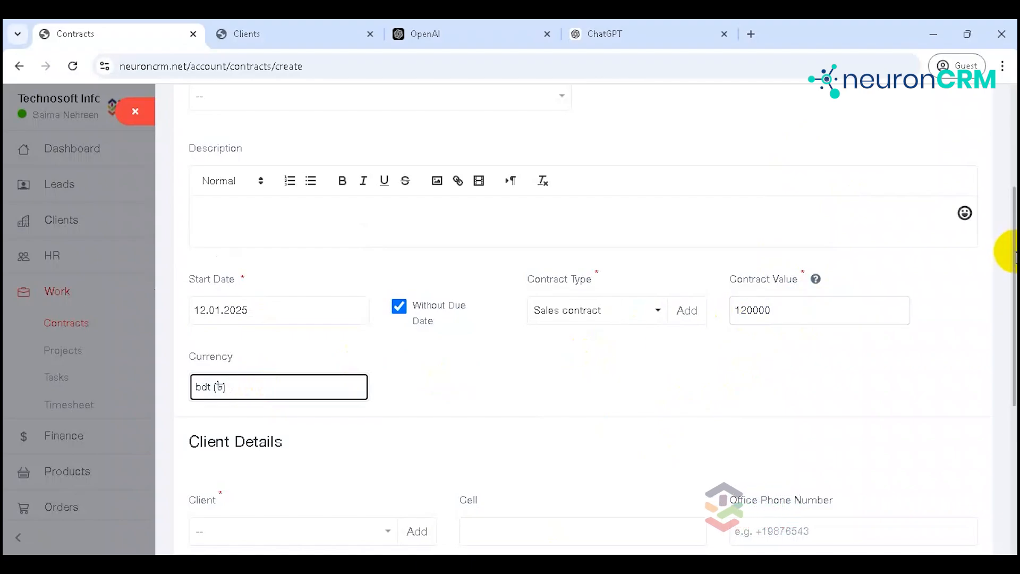
# Choose the first listed client in the contract's client details
pyautogui.moveTo(1016, 257); pyautogui.dragTo(1016, 332)
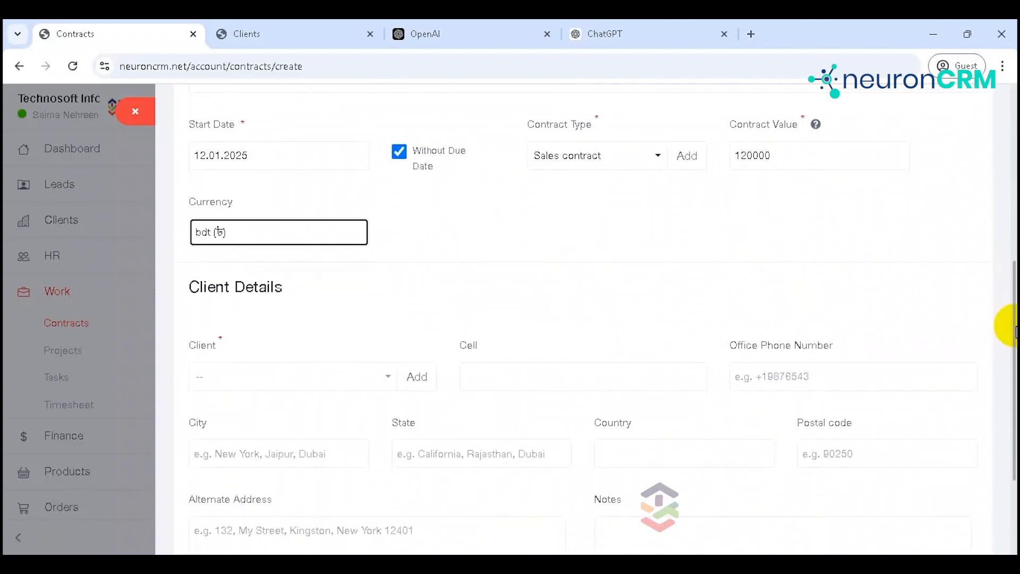
pyautogui.click(271, 384)
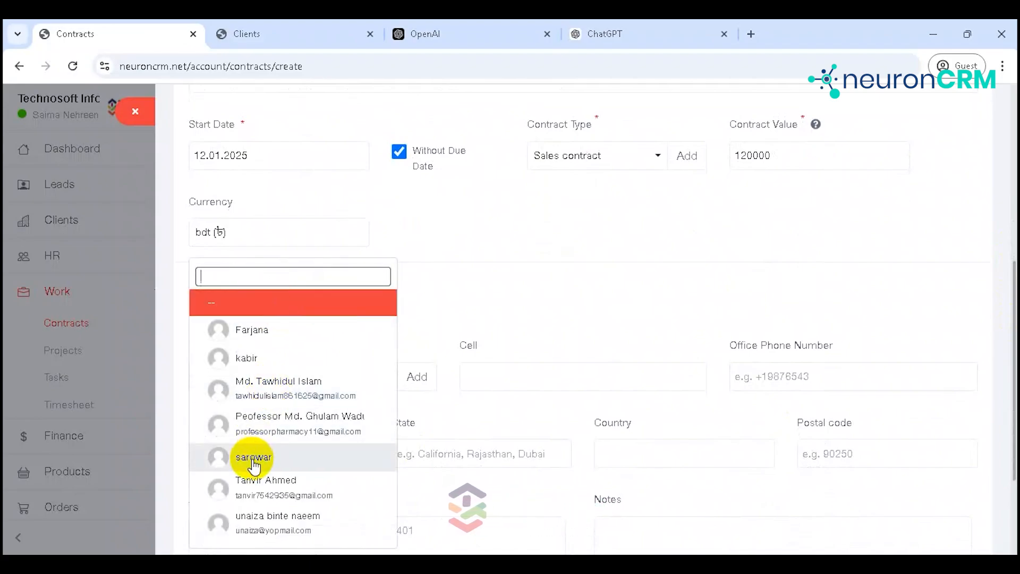
pyautogui.click(281, 340)
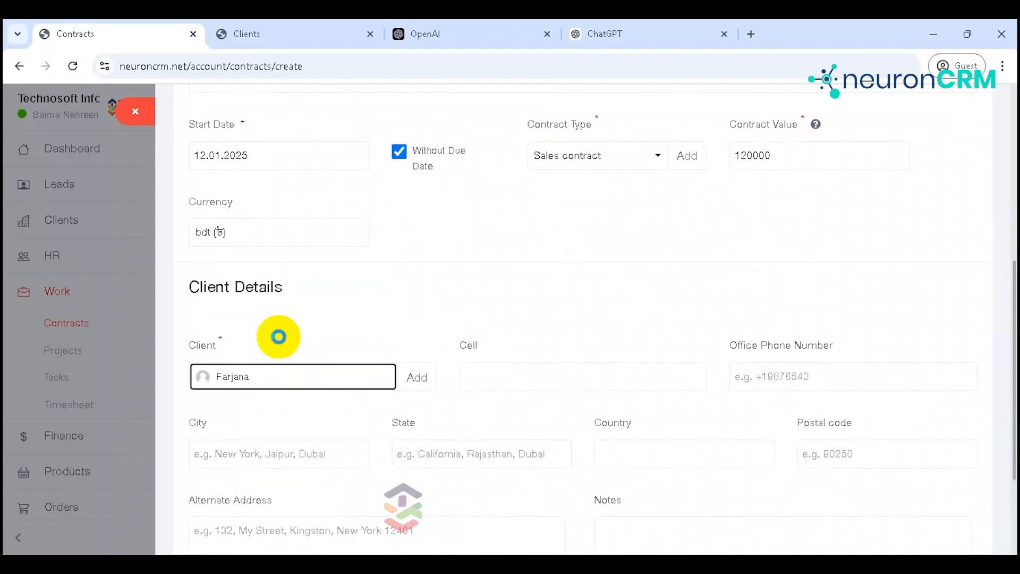
pyautogui.click(478, 373)
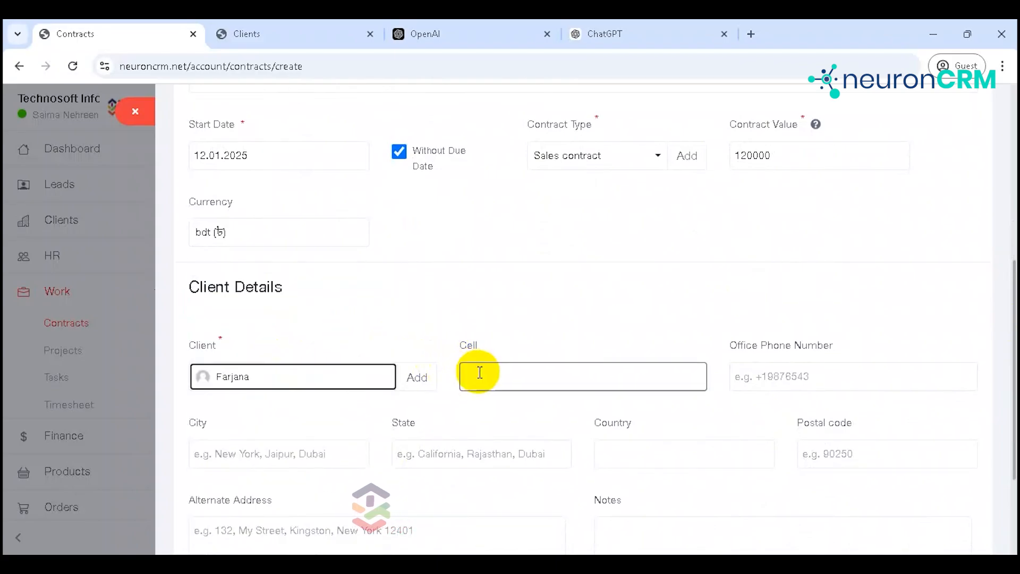
pyautogui.click(410, 380)
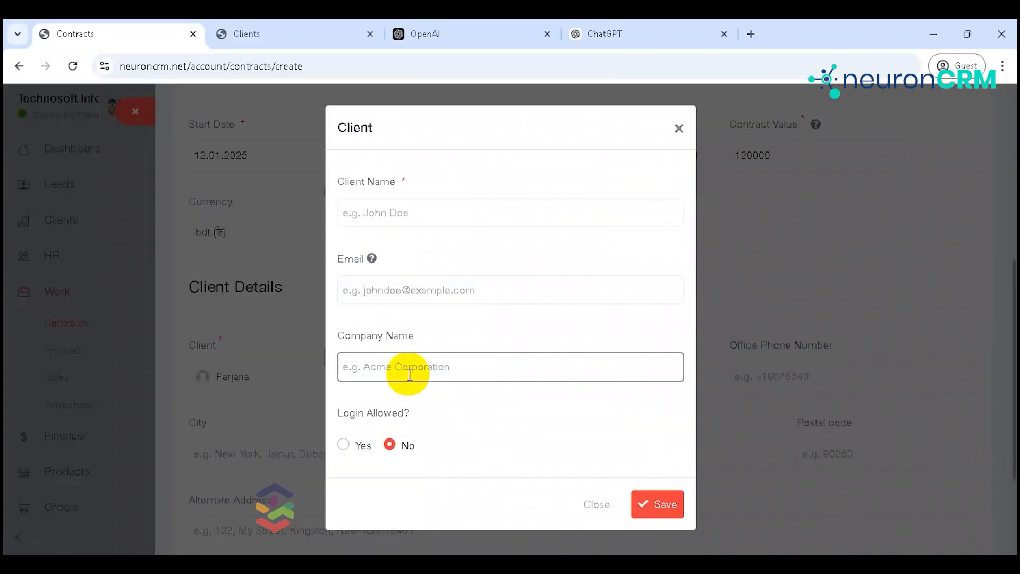
pyautogui.click(679, 128)
pyautogui.click(555, 379)
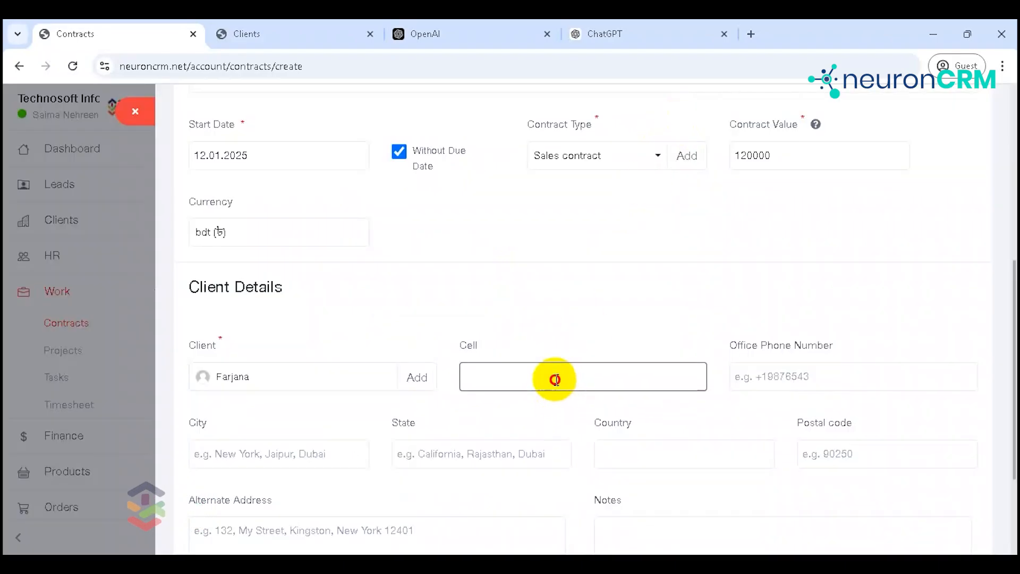
pyautogui.click(649, 324)
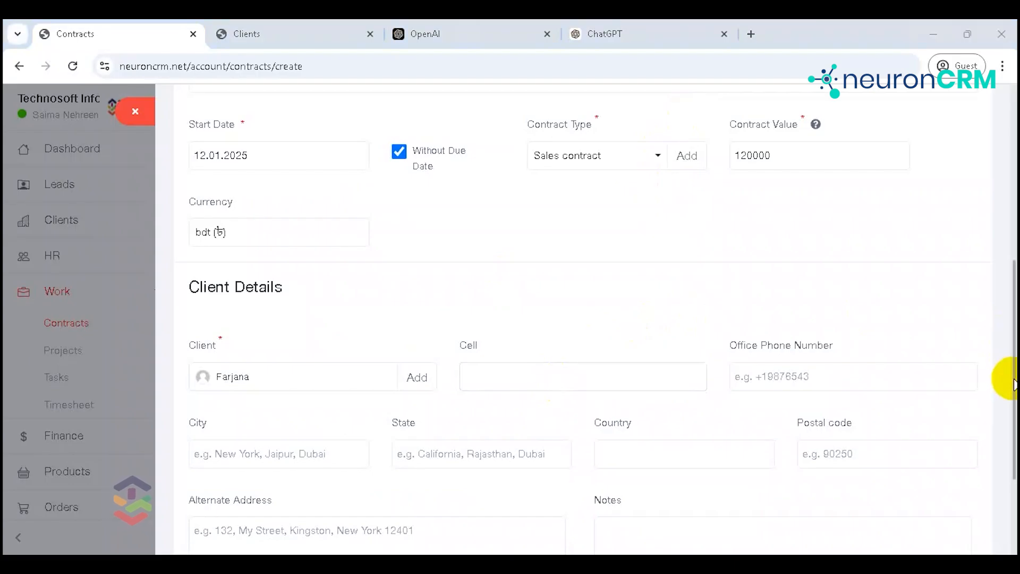
# Save the contract with the remaining client details left blank
pyautogui.moveTo(1014, 382); pyautogui.dragTo(1014, 448)
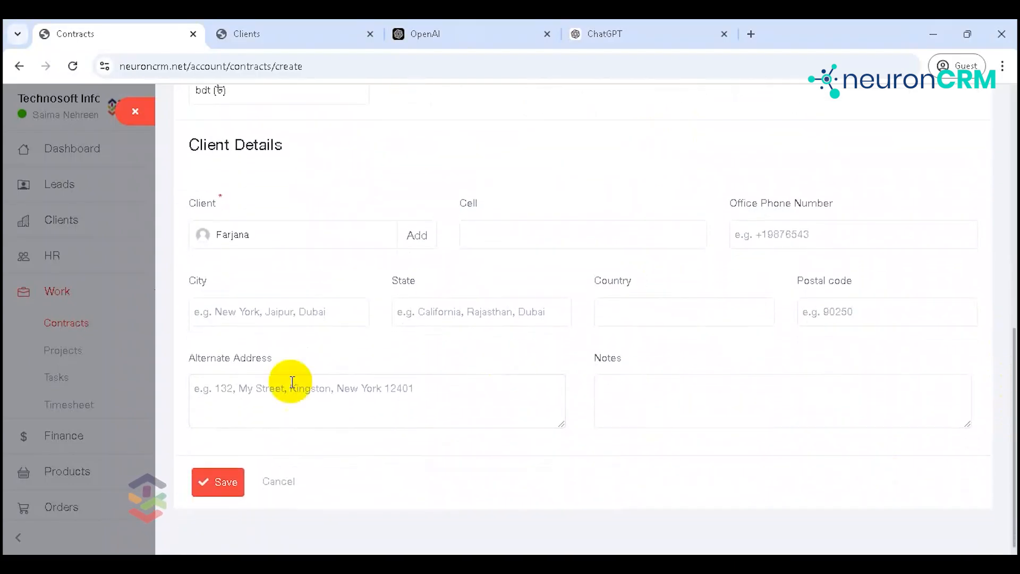
pyautogui.click(228, 481)
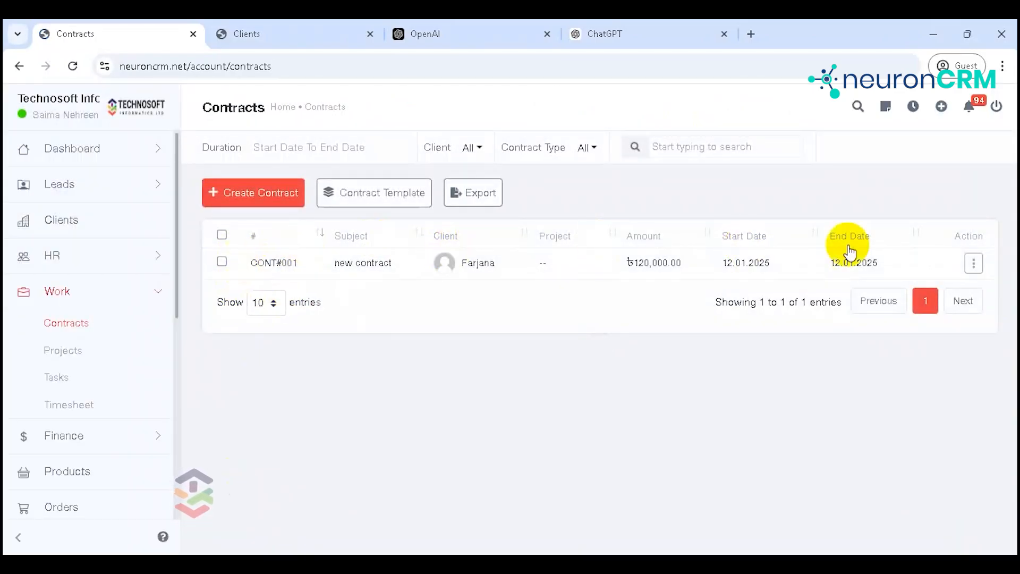
pyautogui.click(973, 264)
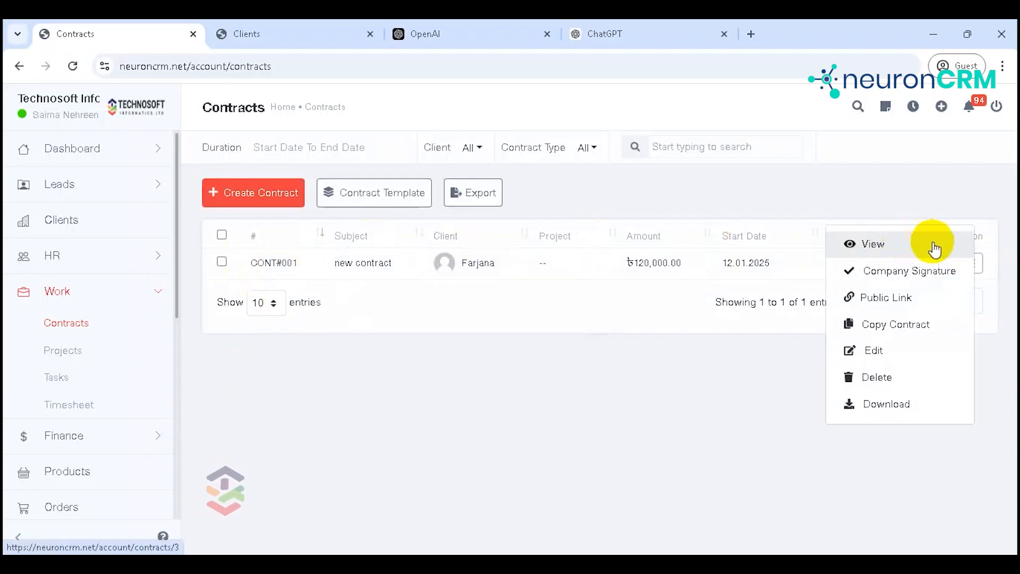
pyautogui.click(960, 272)
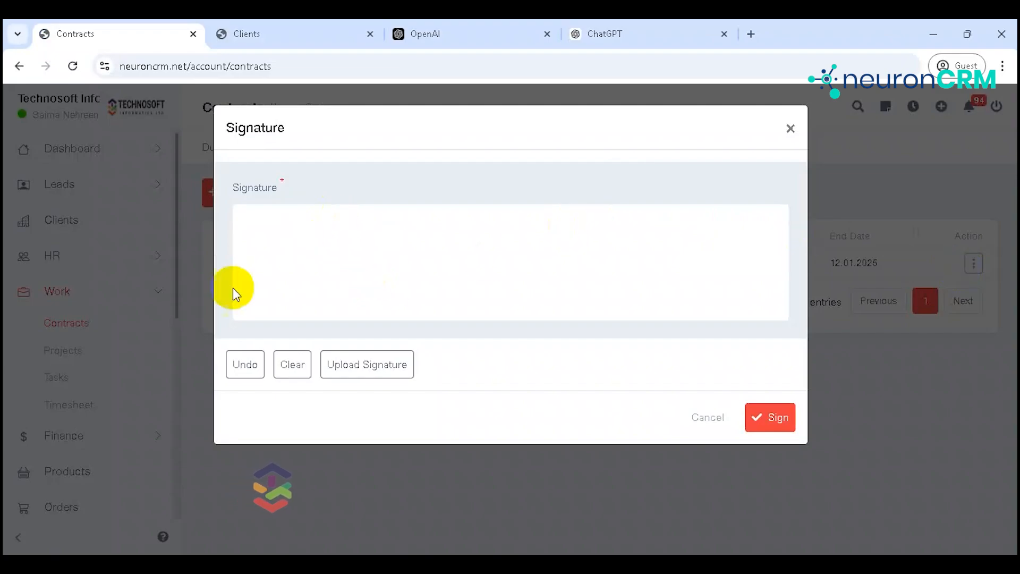
pyautogui.click(354, 375)
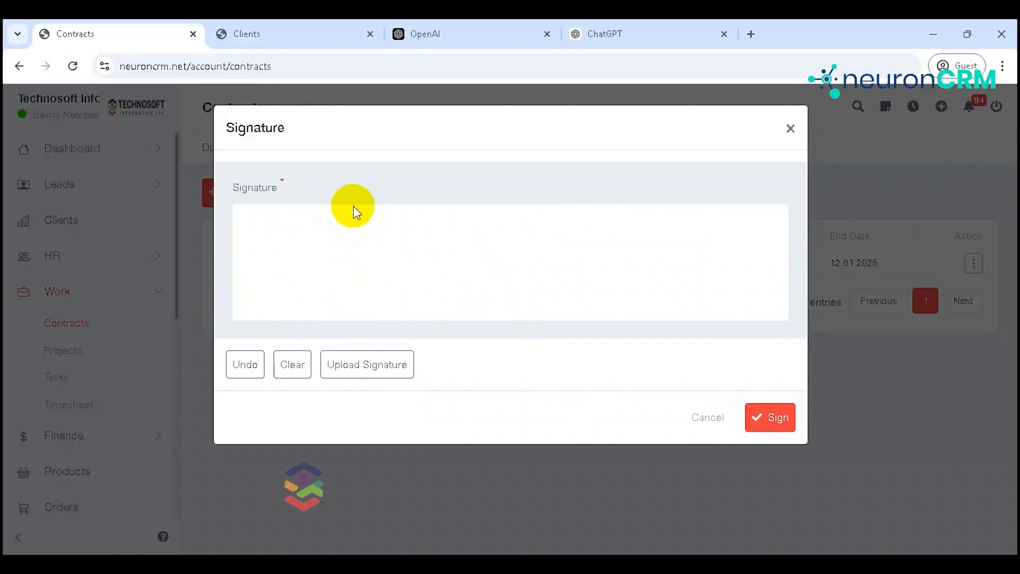
pyautogui.moveTo(332, 230)
pyautogui.mouseDown()
pyautogui.moveTo(308, 251)
pyautogui.moveTo(355, 273)
pyautogui.moveTo(321, 301)
pyautogui.mouseUp()
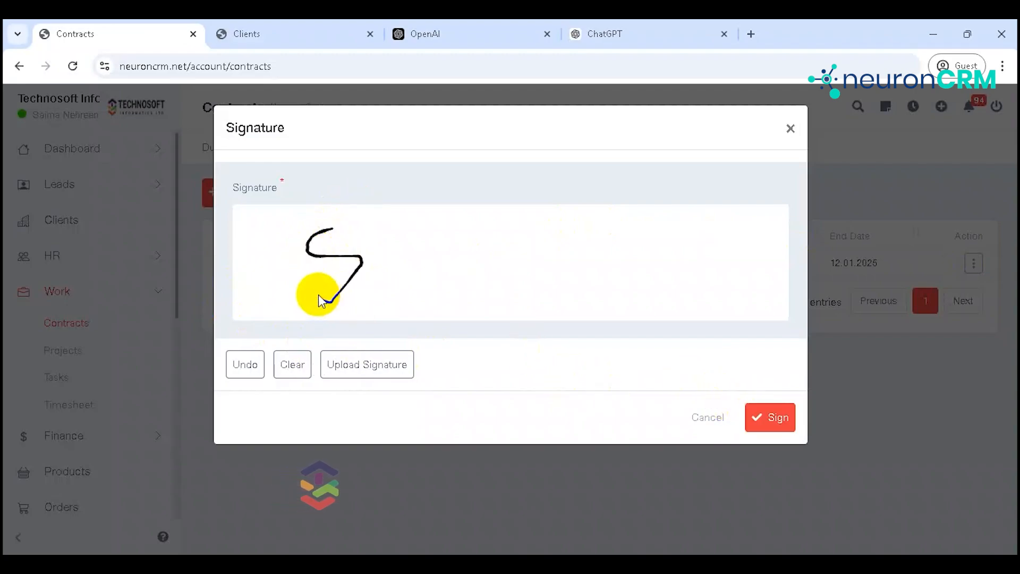
pyautogui.click(378, 377)
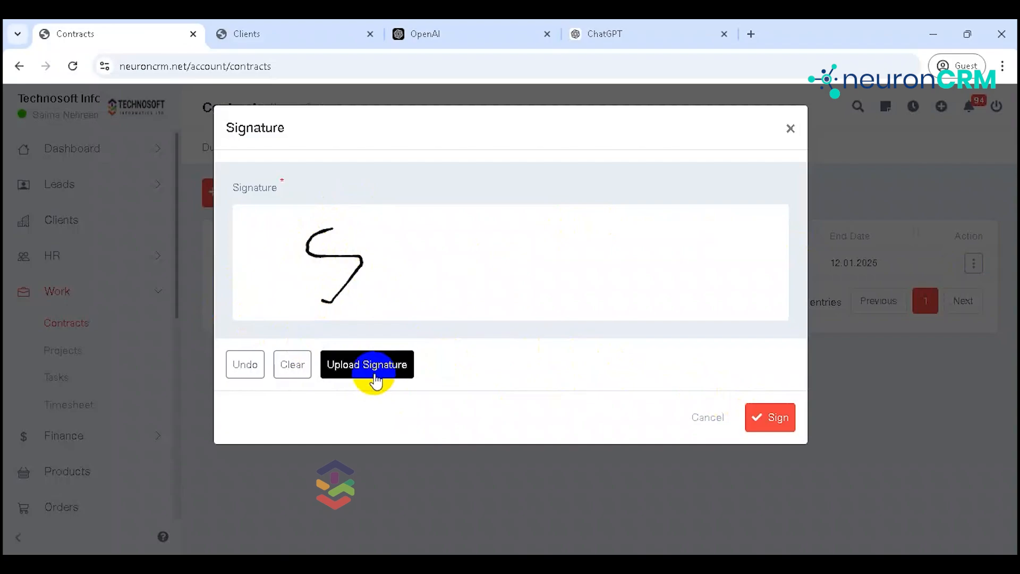
pyautogui.click(757, 332)
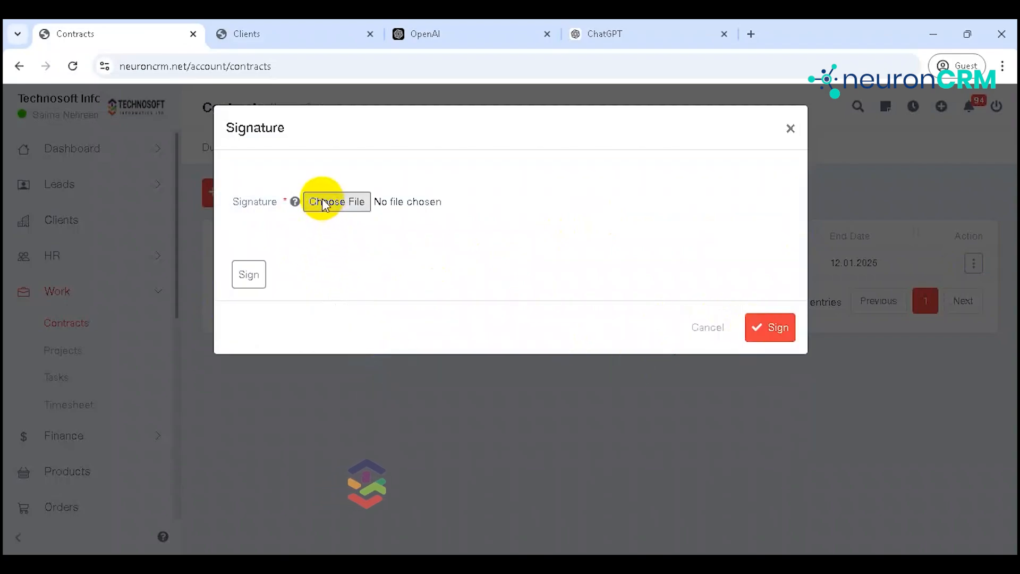
pyautogui.click(260, 274)
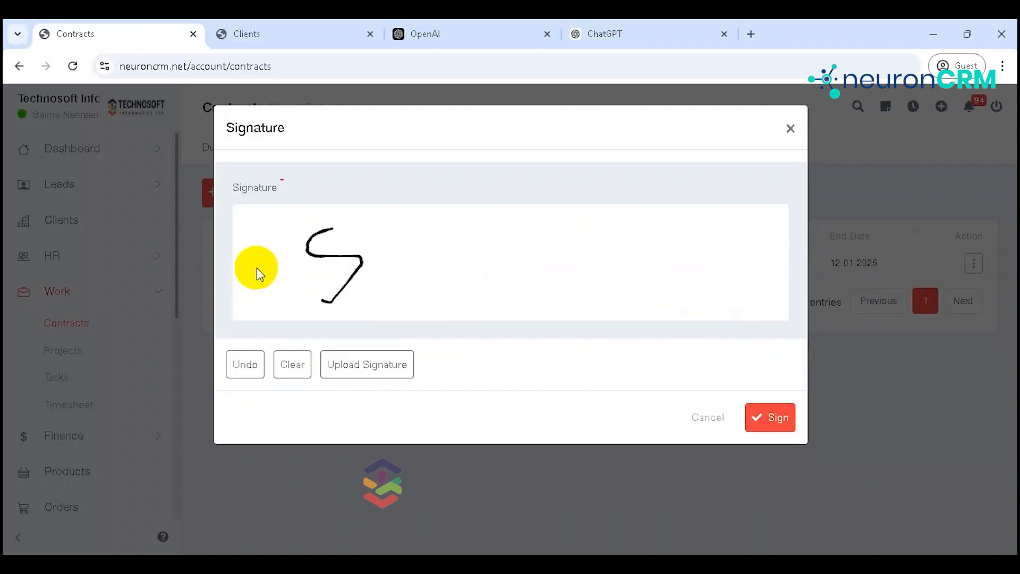
pyautogui.moveTo(332, 228); pyautogui.dragTo(322, 302)
pyautogui.moveTo(385, 260)
pyautogui.mouseDown()
pyautogui.moveTo(364, 269)
pyautogui.moveTo(382, 290)
pyautogui.moveTo(382, 263)
pyautogui.moveTo(400, 275)
pyautogui.mouseUp()
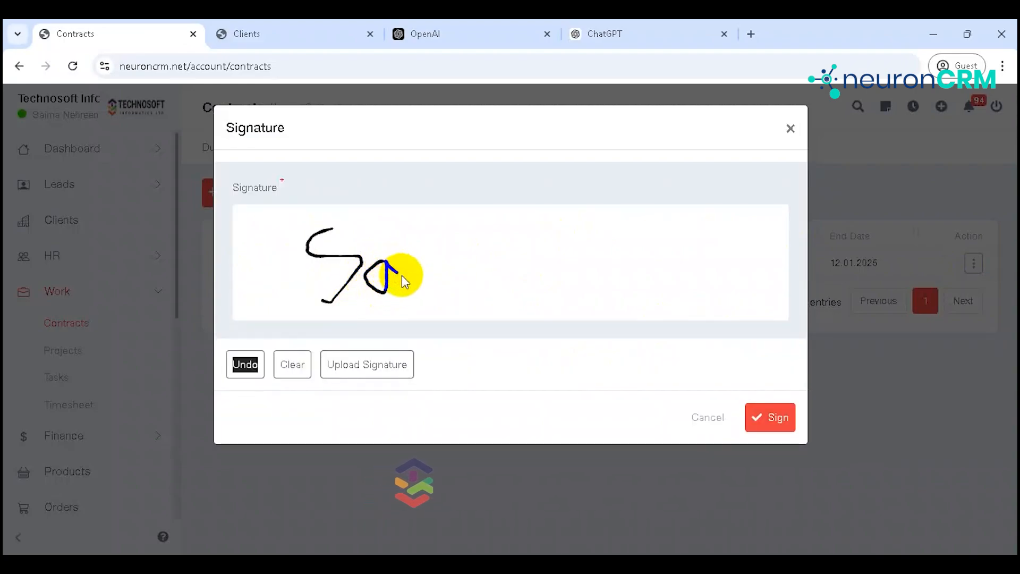
pyautogui.click(292, 365)
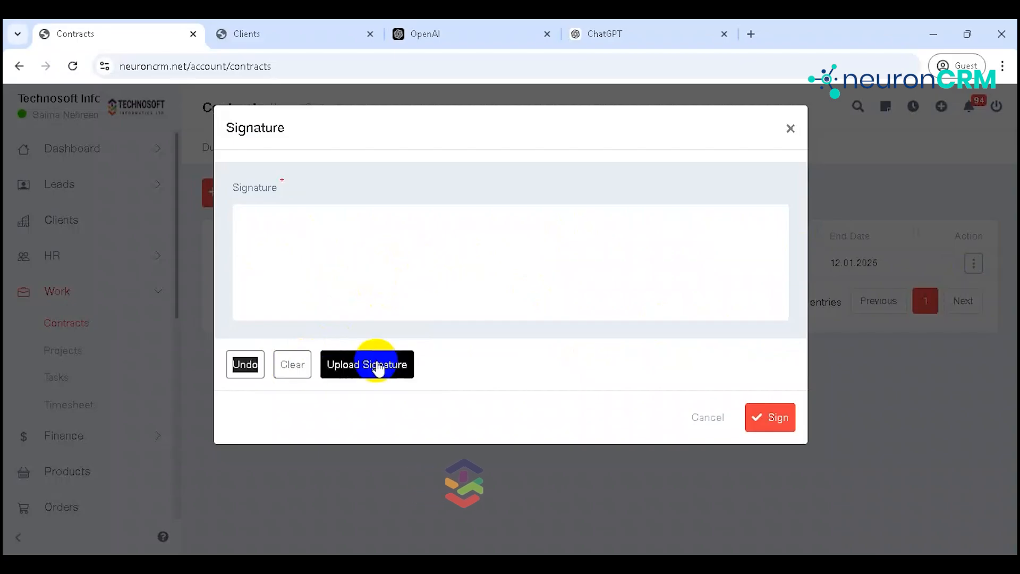
pyautogui.click(439, 373)
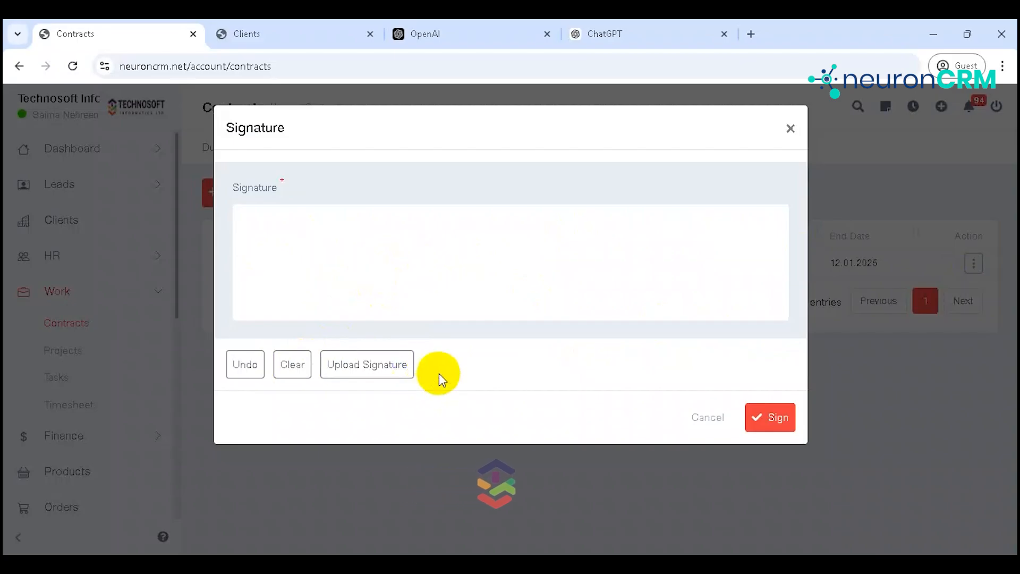
pyautogui.click(729, 419)
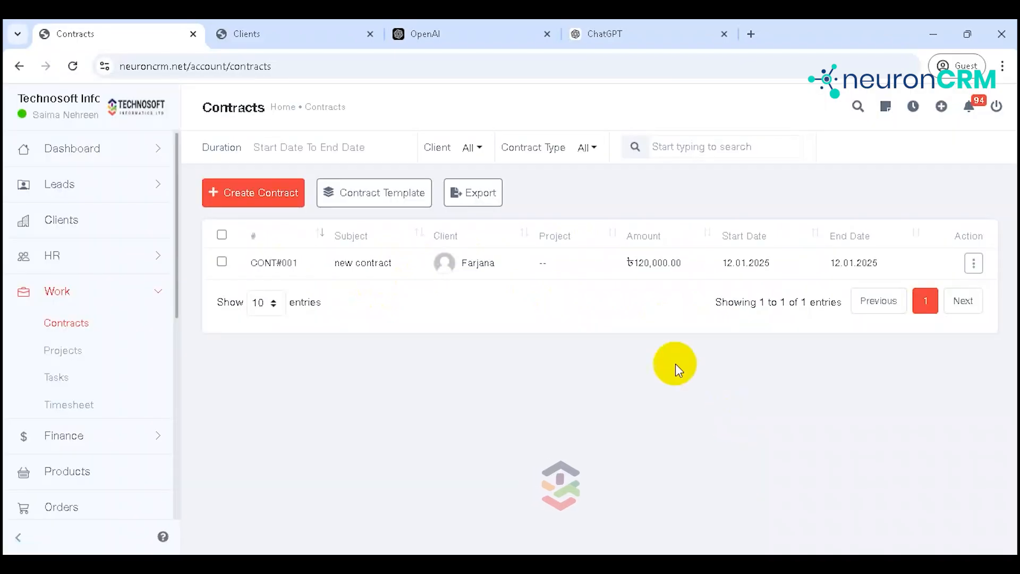
# View the contract's public link page and return to the contracts list
pyautogui.click(973, 271)
pyautogui.click(905, 302)
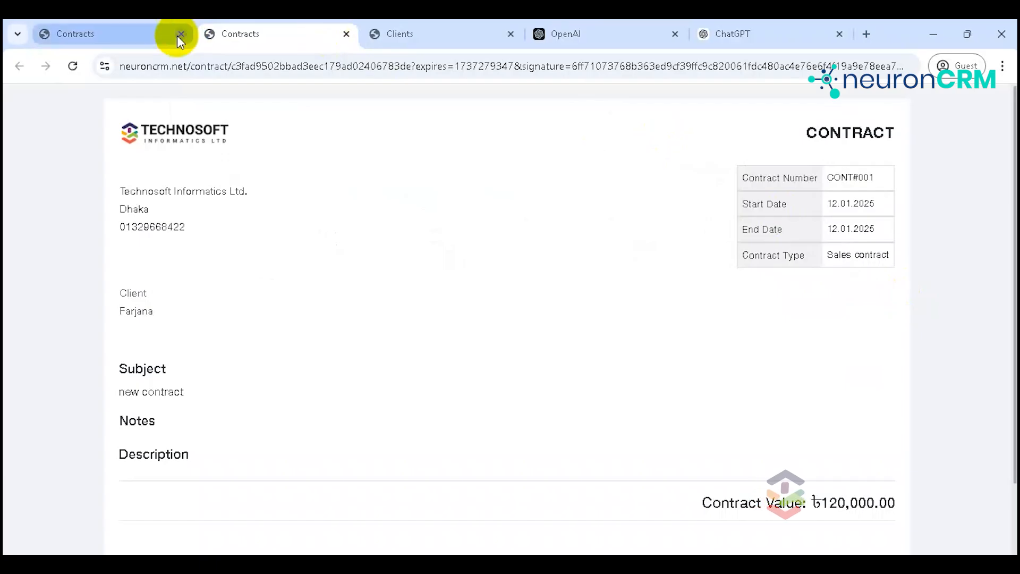
pyautogui.click(133, 33)
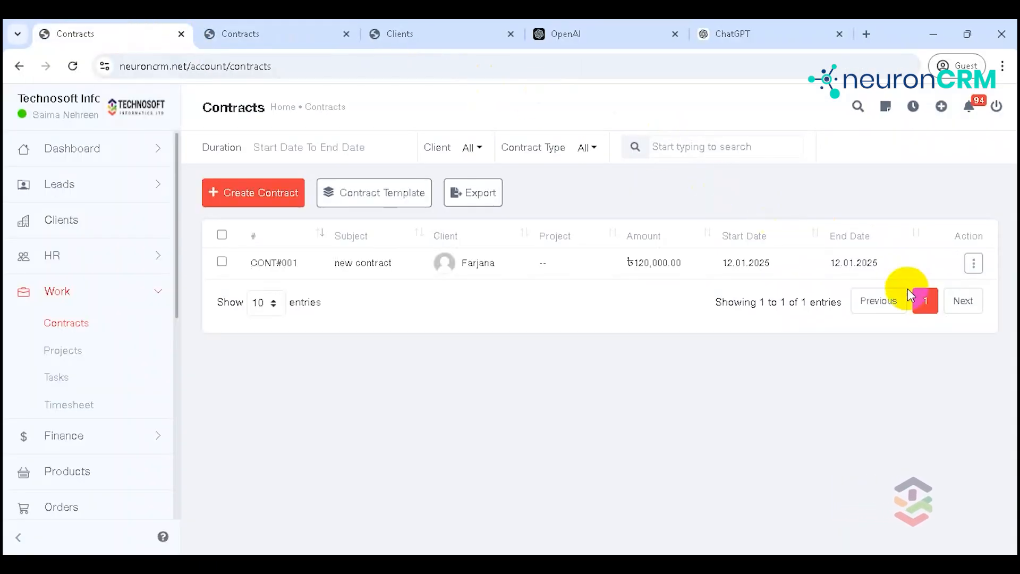
# Download the contract as a PDF named contract-3 to the Downloads folder
pyautogui.click(975, 266)
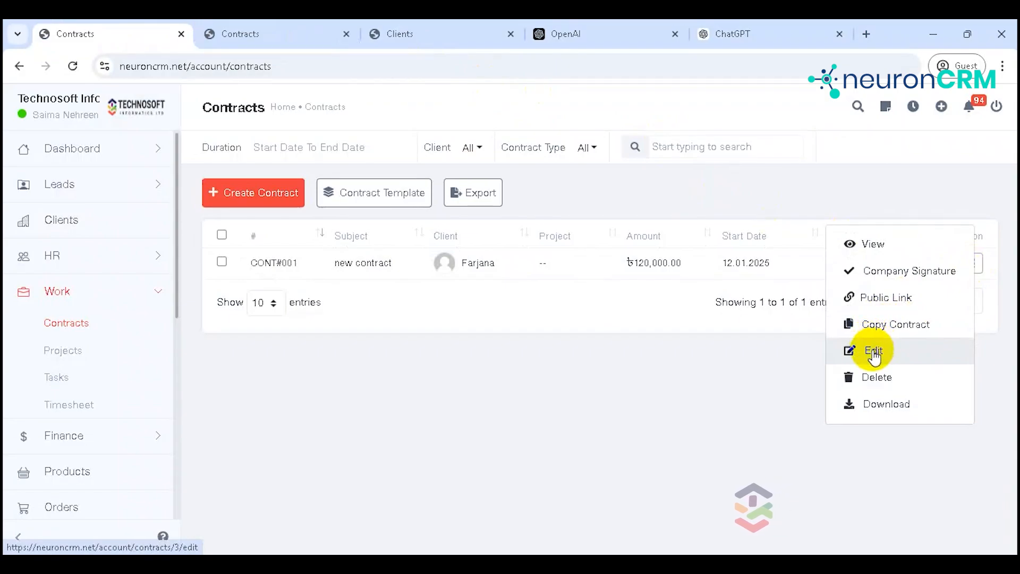
pyautogui.click(883, 405)
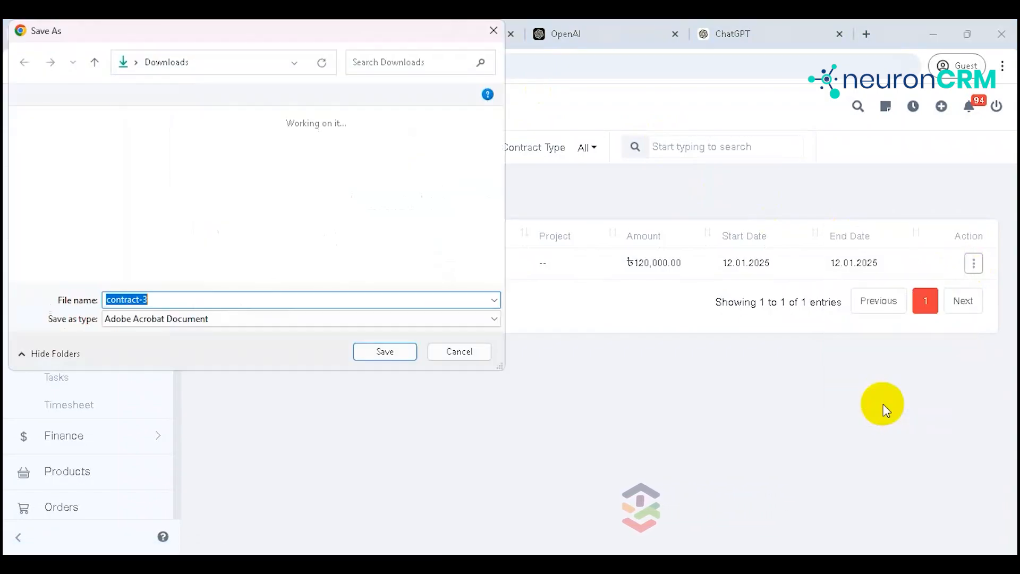
pyautogui.click(387, 351)
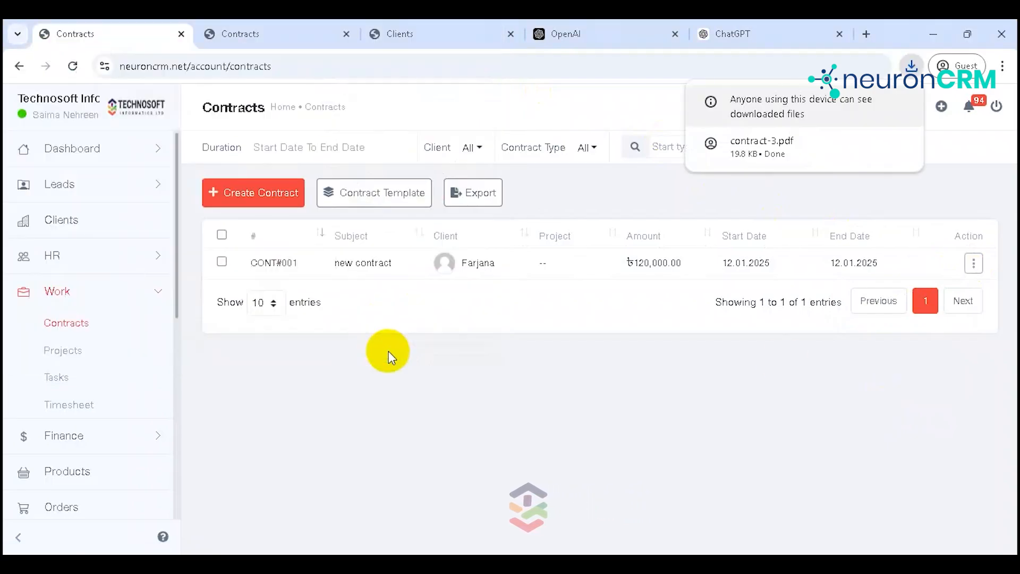
# Open the downloaded contract-3.pdf to review the contract, and return to the contracts list
pyautogui.click(773, 150)
pyautogui.moveTo(1012, 170); pyautogui.dragTo(1001, 59)
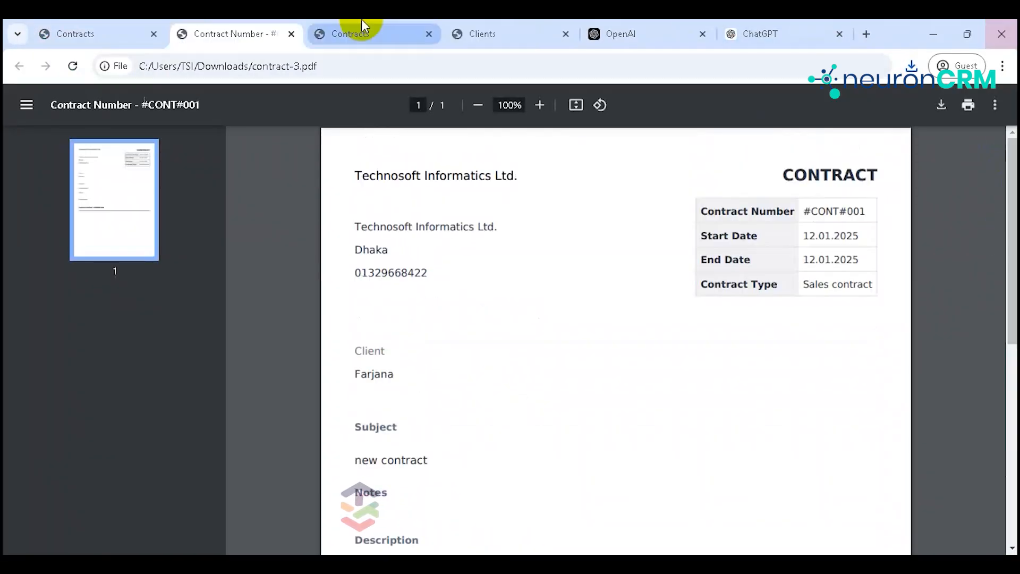
pyautogui.click(122, 27)
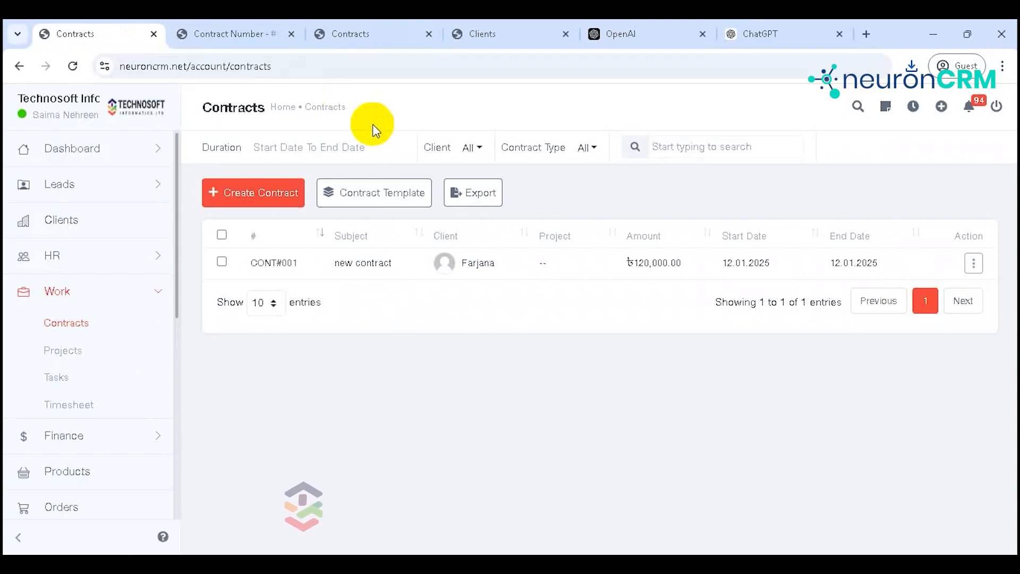
# Start a new contract template with the subject "new template", leaving the description blank
pyautogui.click(390, 197)
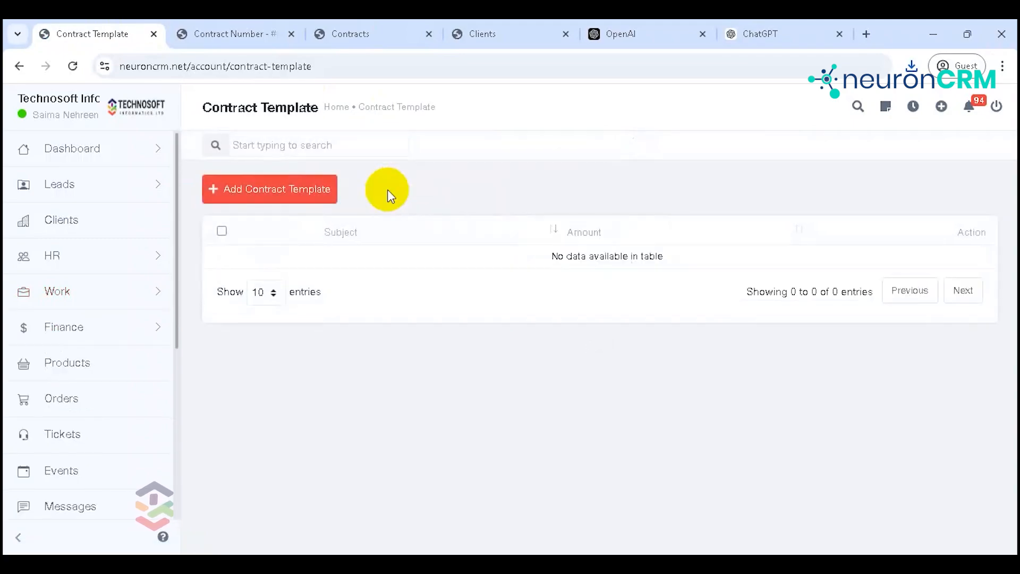
pyautogui.click(274, 195)
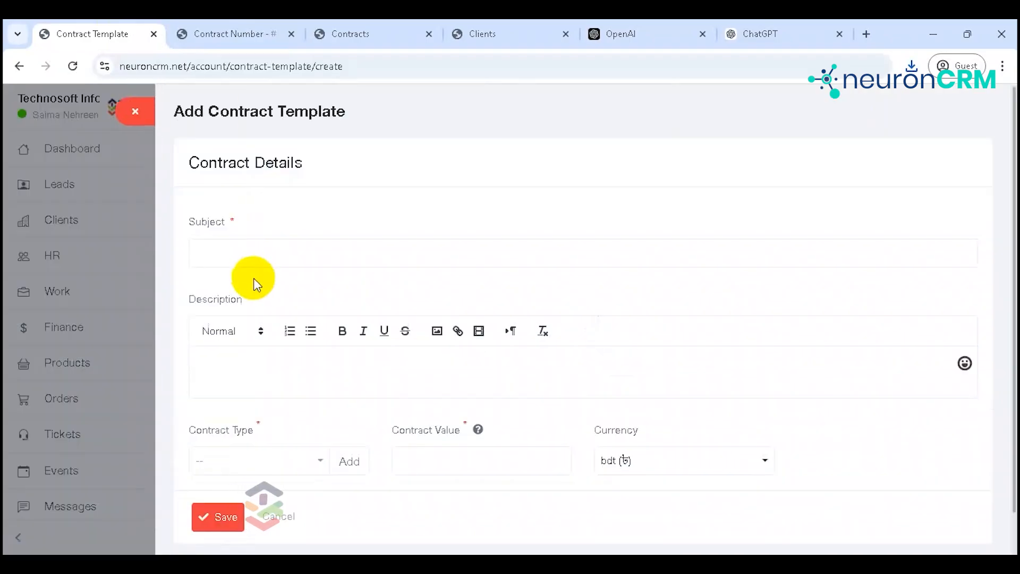
pyautogui.click(249, 245)
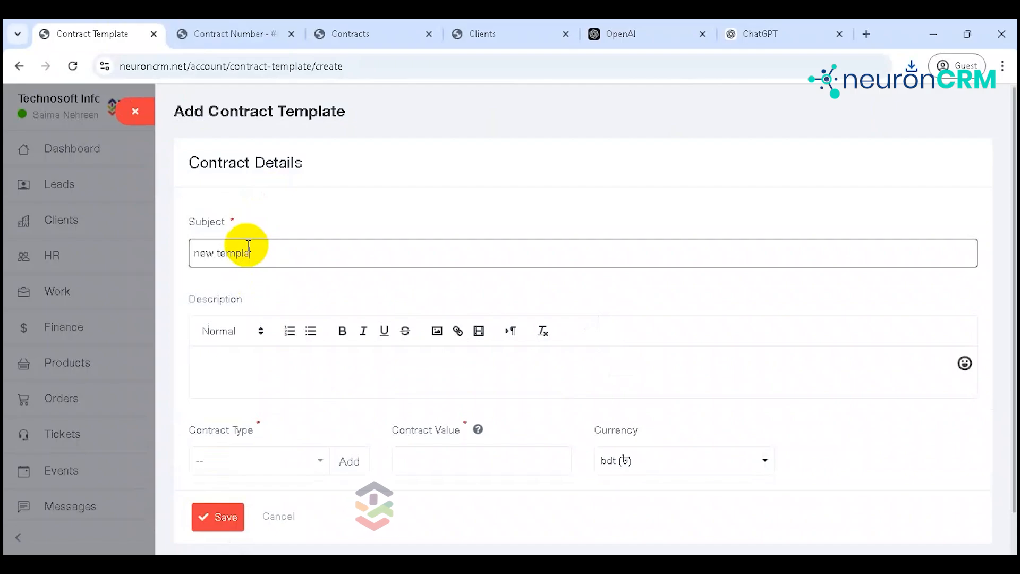
pyautogui.click(282, 360)
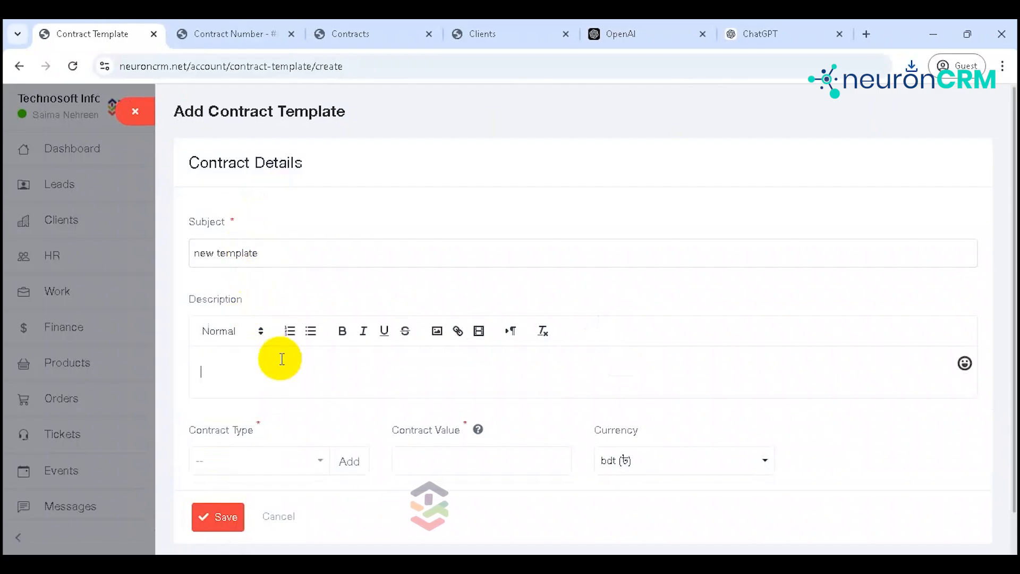
# Set the template's contract type to Sales contract and contract value to 120000 in bdt, and save the template
pyautogui.moveTo(1012, 325); pyautogui.dragTo(1002, 391)
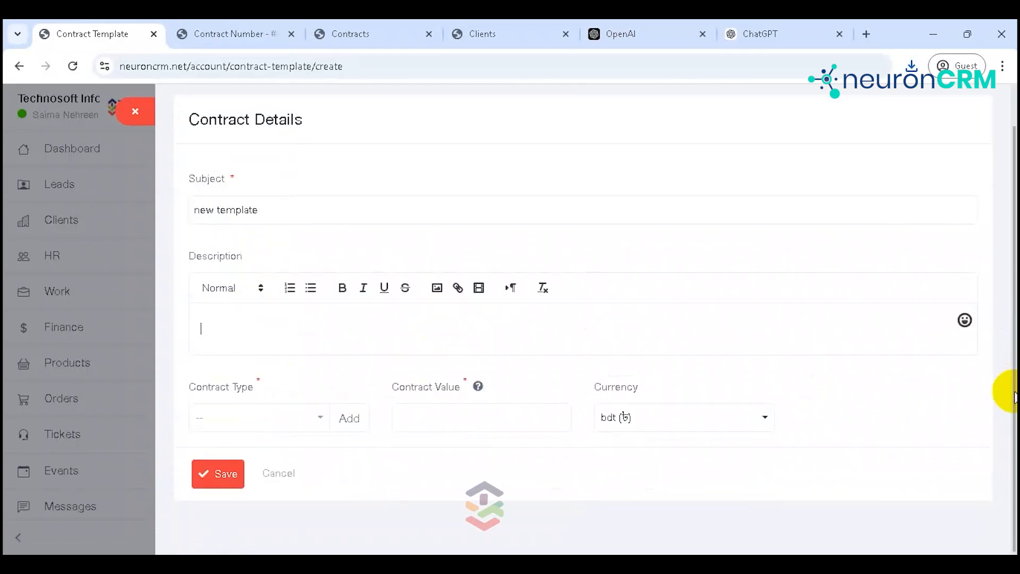
pyautogui.click(276, 422)
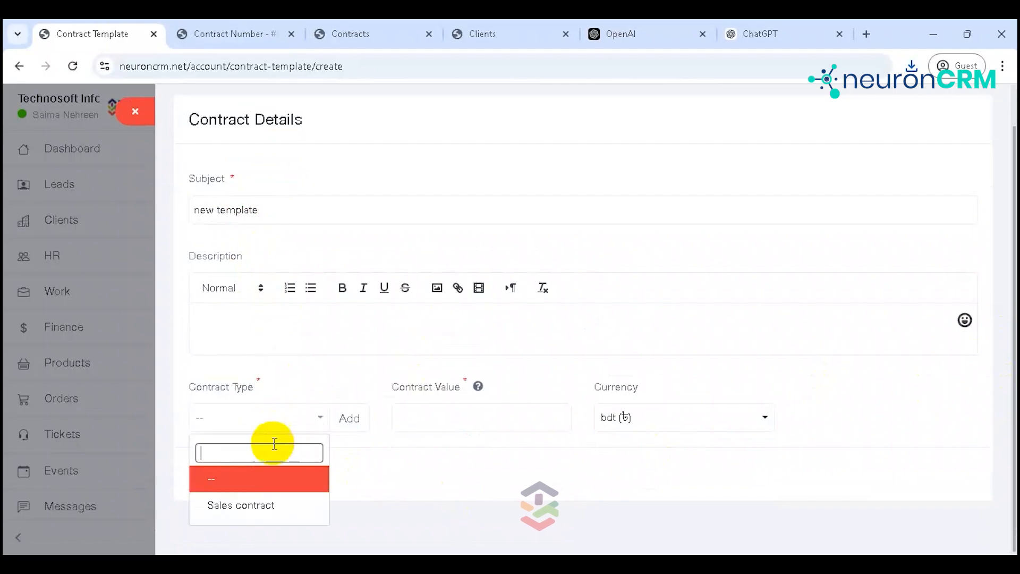
pyautogui.click(266, 514)
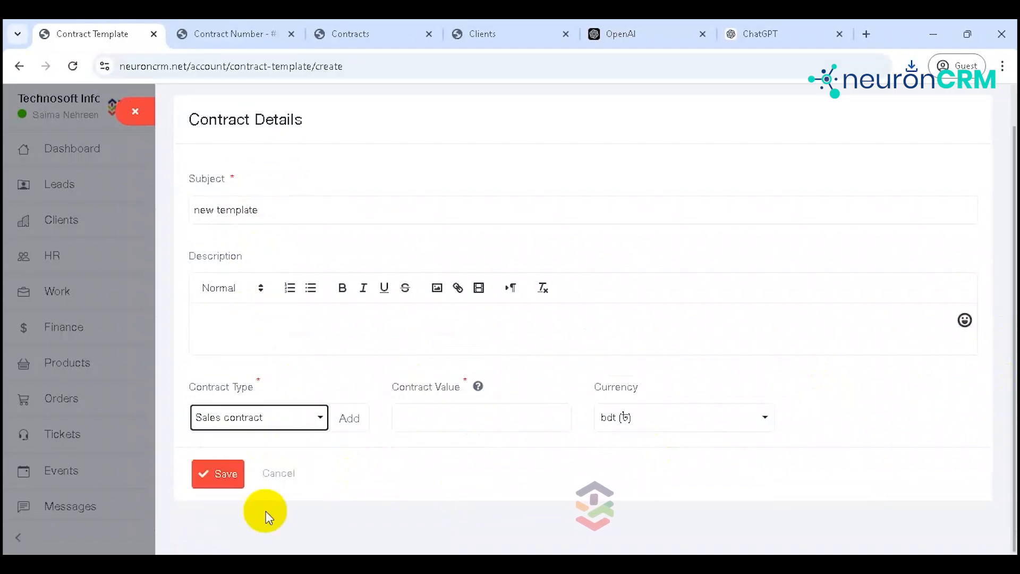
pyautogui.click(470, 428)
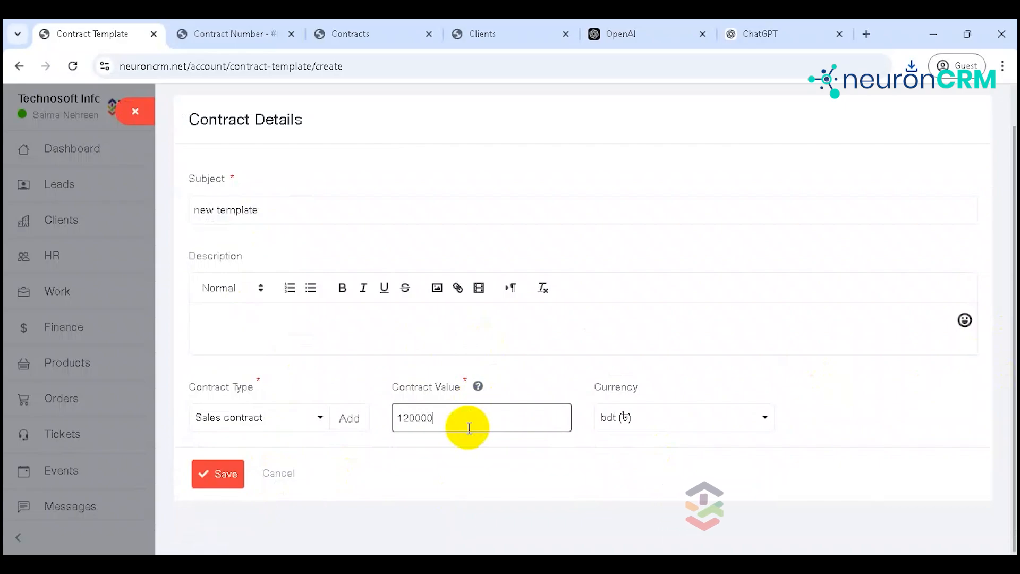
pyautogui.click(220, 471)
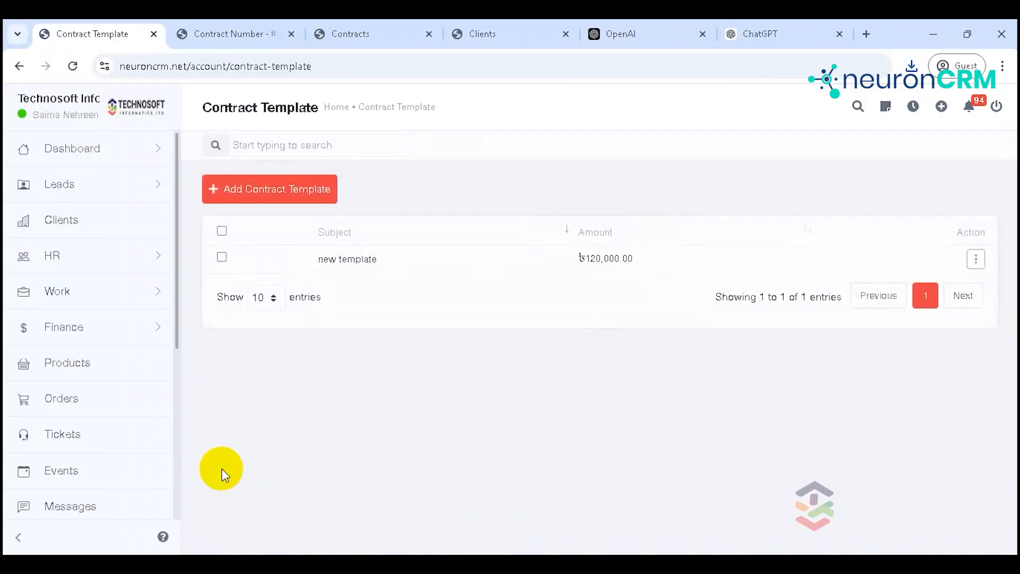
# Start a contract from the "new template" entry, examine its prefilled fields, and close the form without saving
pyautogui.click(977, 260)
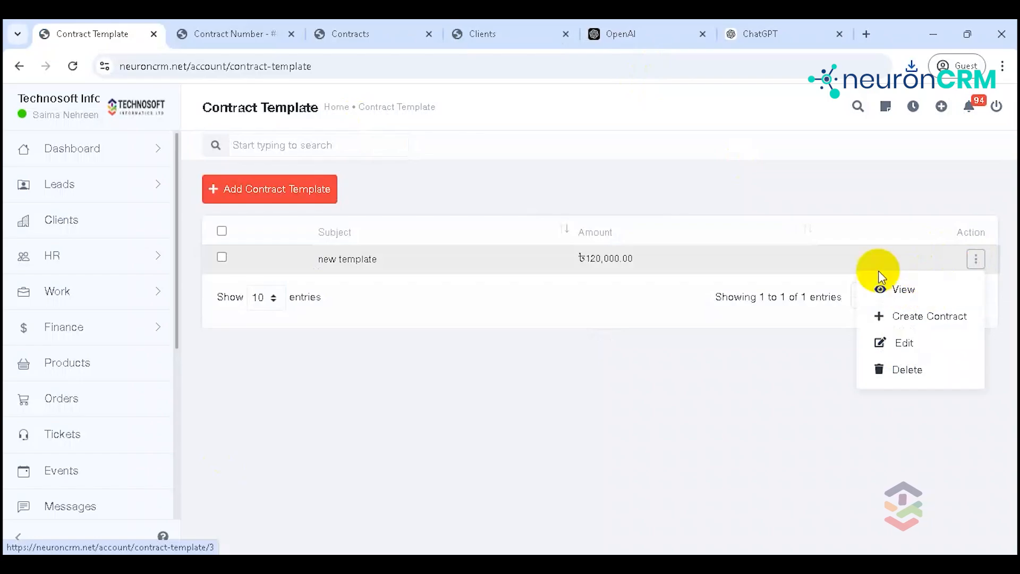
pyautogui.click(912, 316)
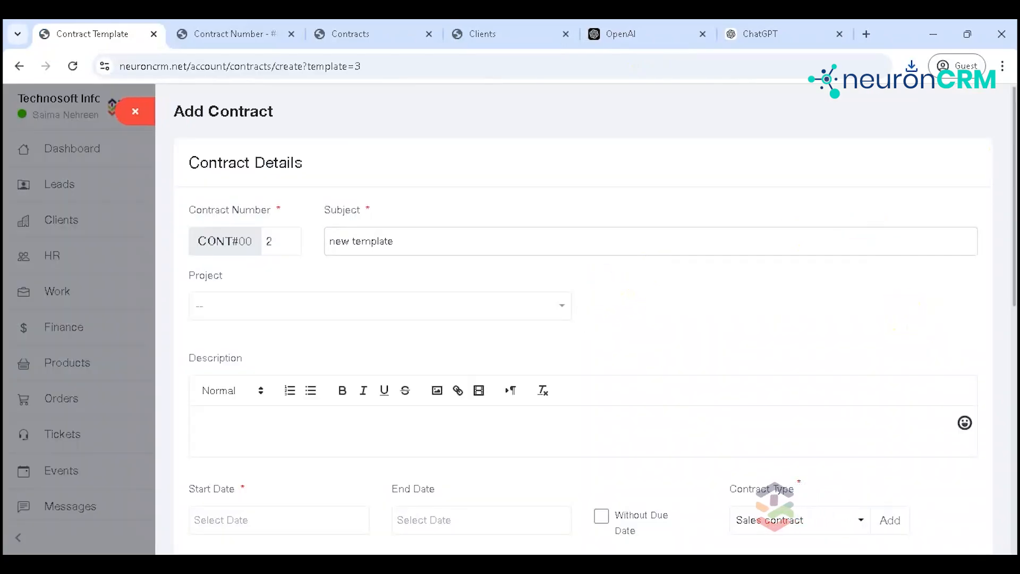
pyautogui.scroll(-3, 1007, 142)
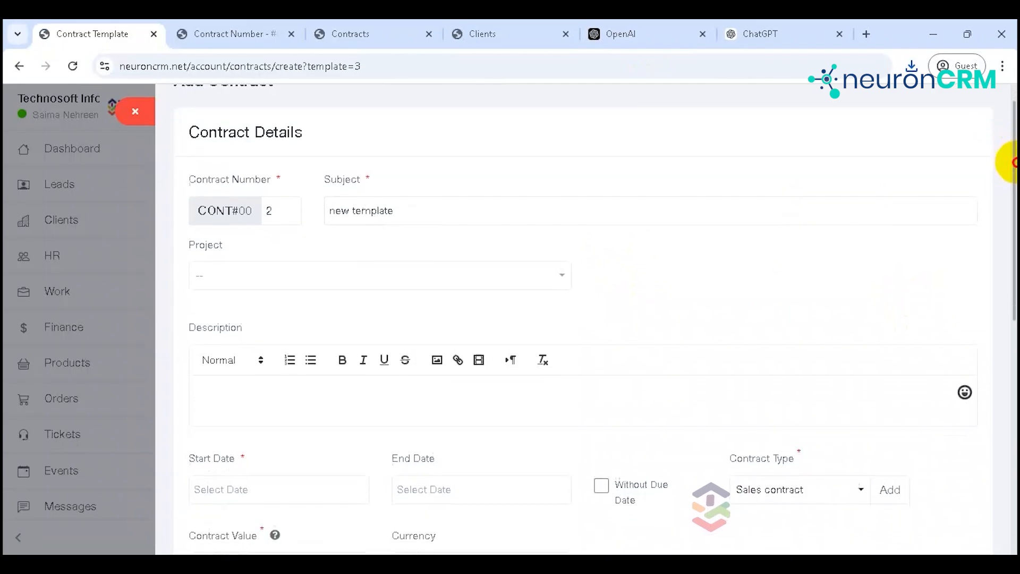
pyautogui.scroll(-8, 584, 319)
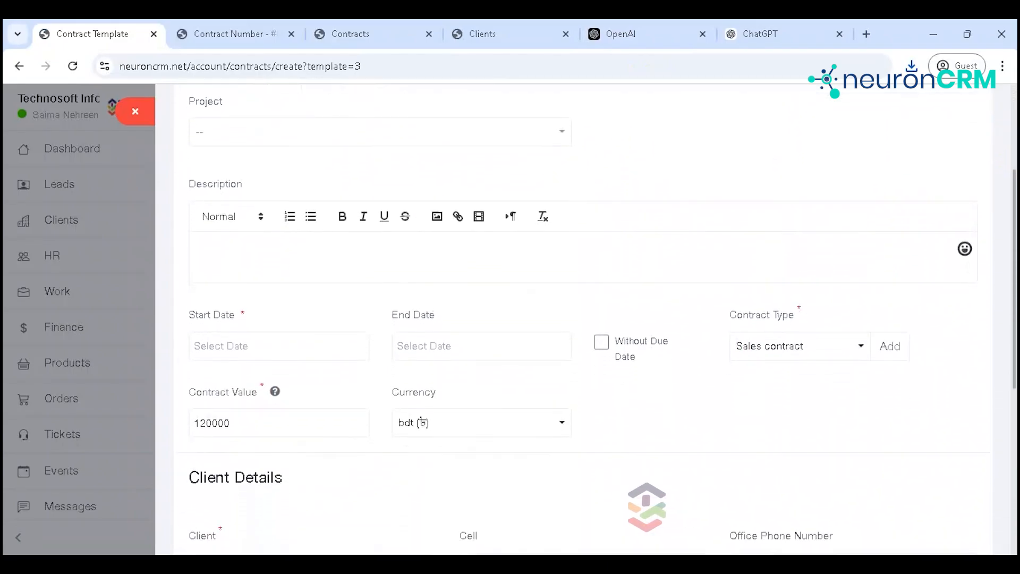
pyautogui.scroll(4, 584, 319)
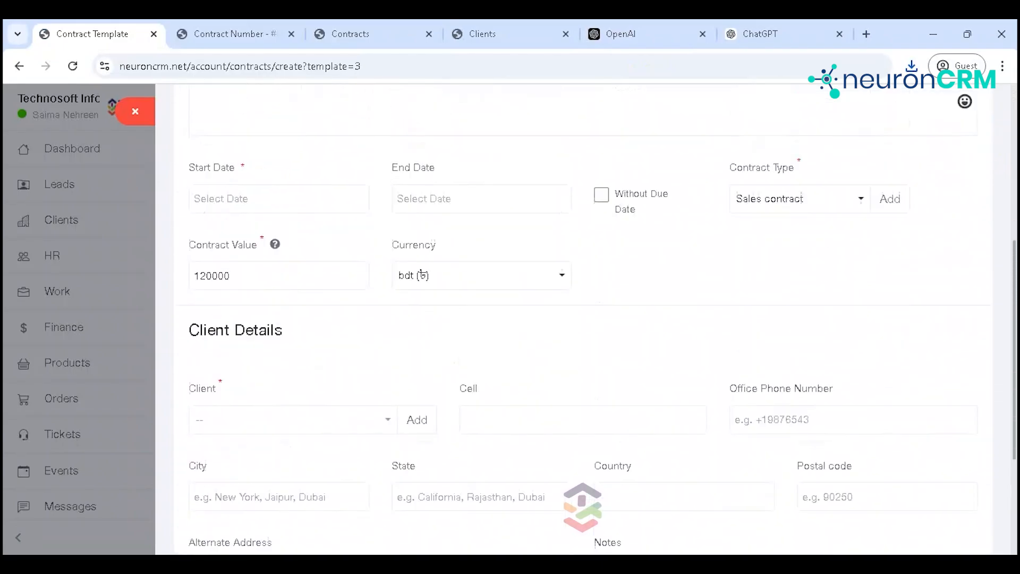
pyautogui.click(280, 298)
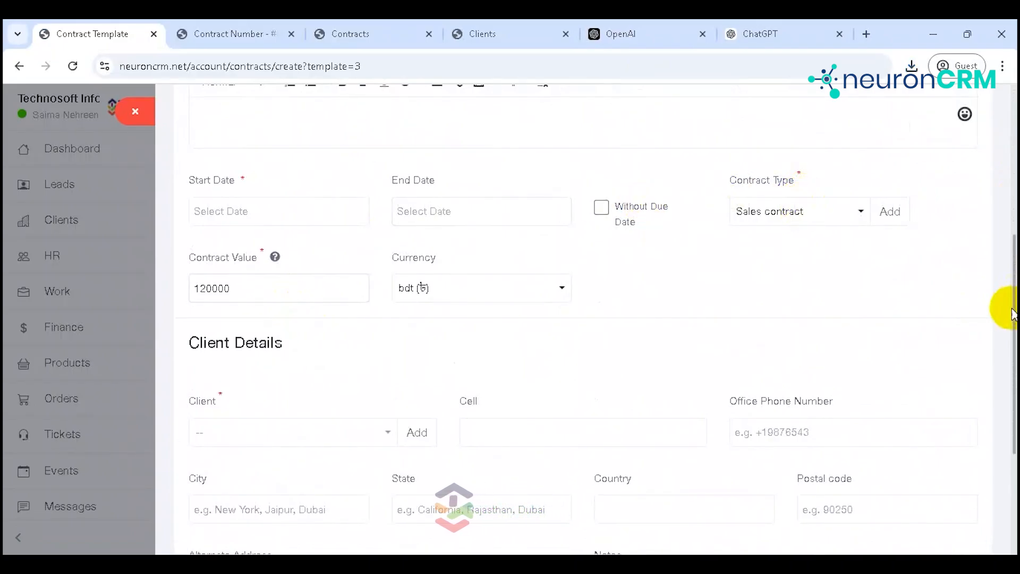
pyautogui.moveTo(1014, 304); pyautogui.dragTo(1006, 164)
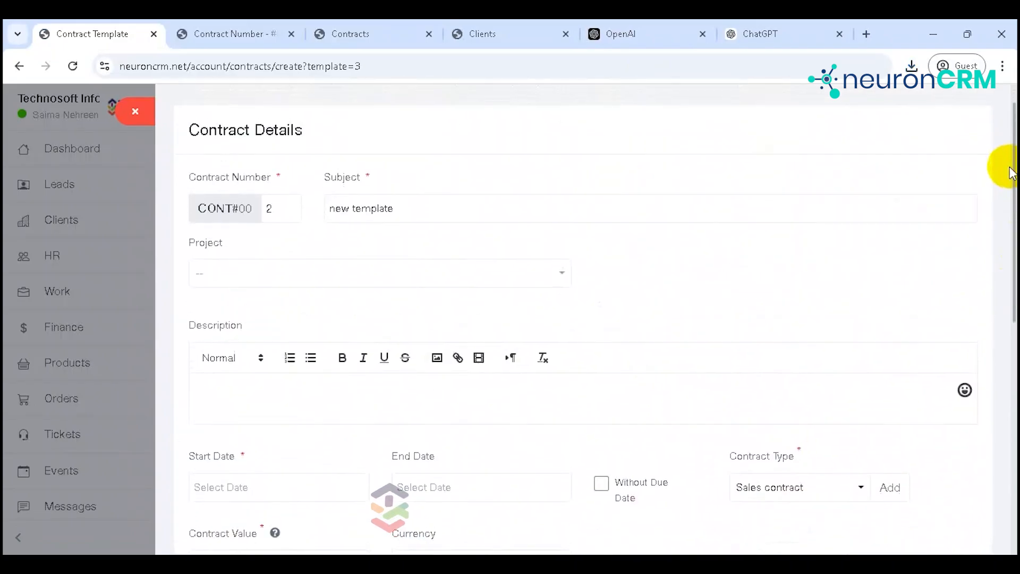
pyautogui.click(129, 113)
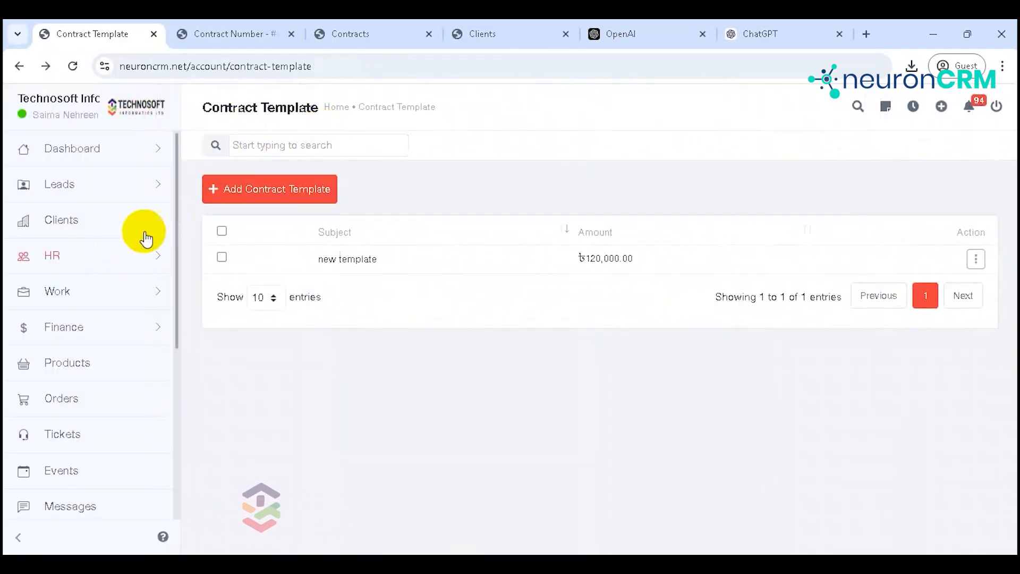
# Return from the contract templates to the contracts list and export the contracts
pyautogui.click(21, 66)
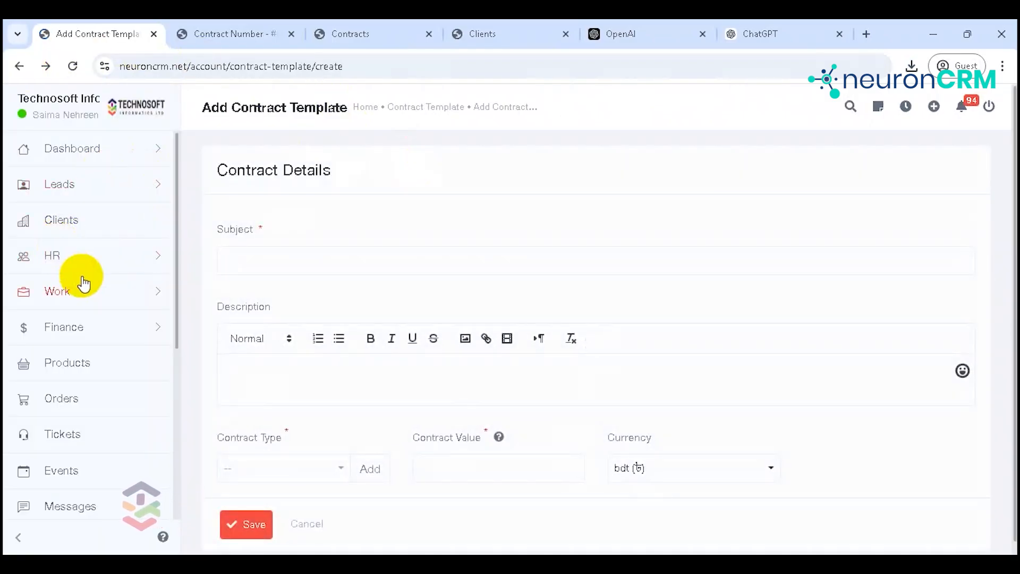
pyautogui.click(90, 297)
pyautogui.click(89, 324)
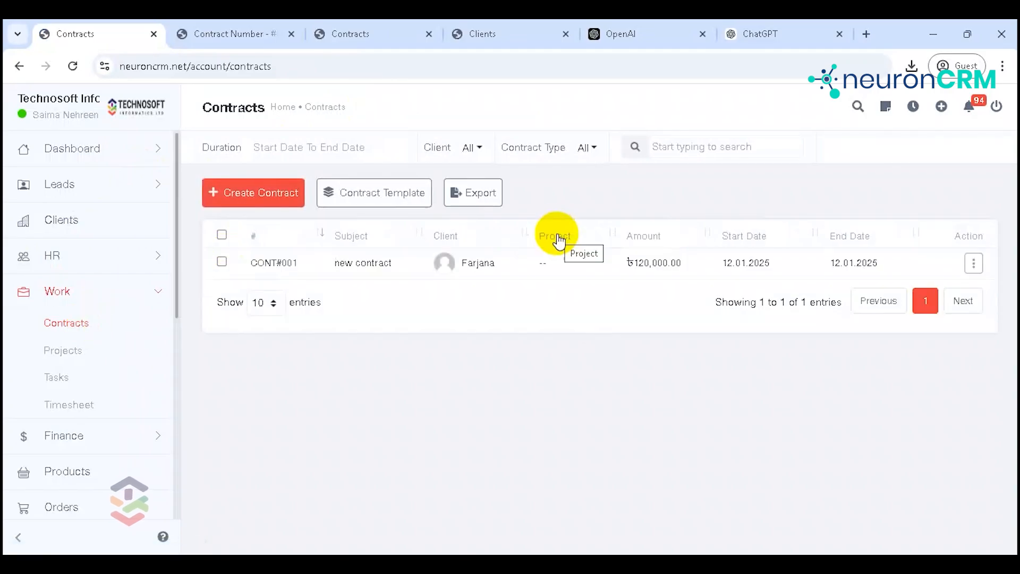
pyautogui.click(478, 203)
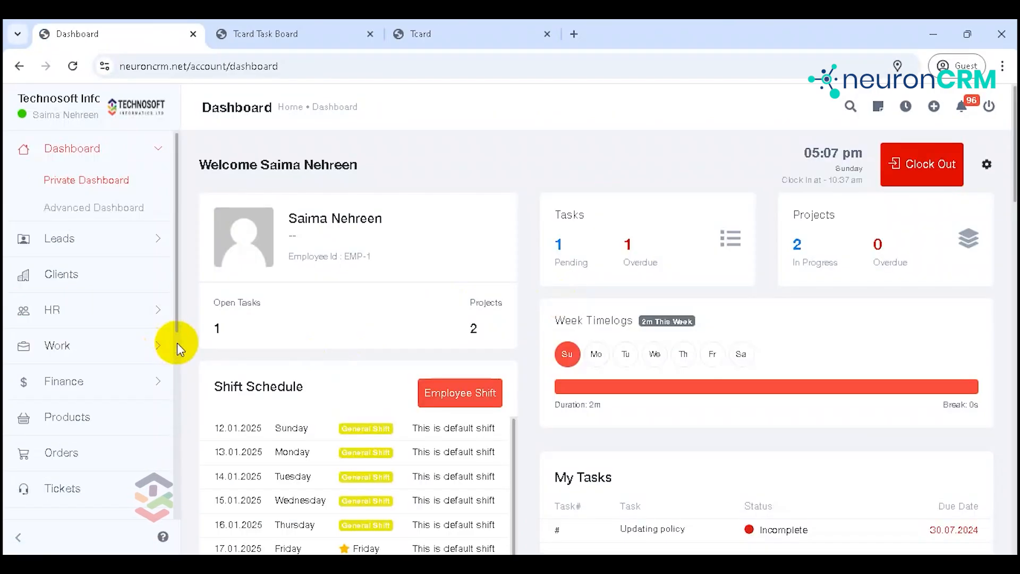
# Open the projects list and examine the status options for the Tcard project without changing its status
pyautogui.click(147, 347)
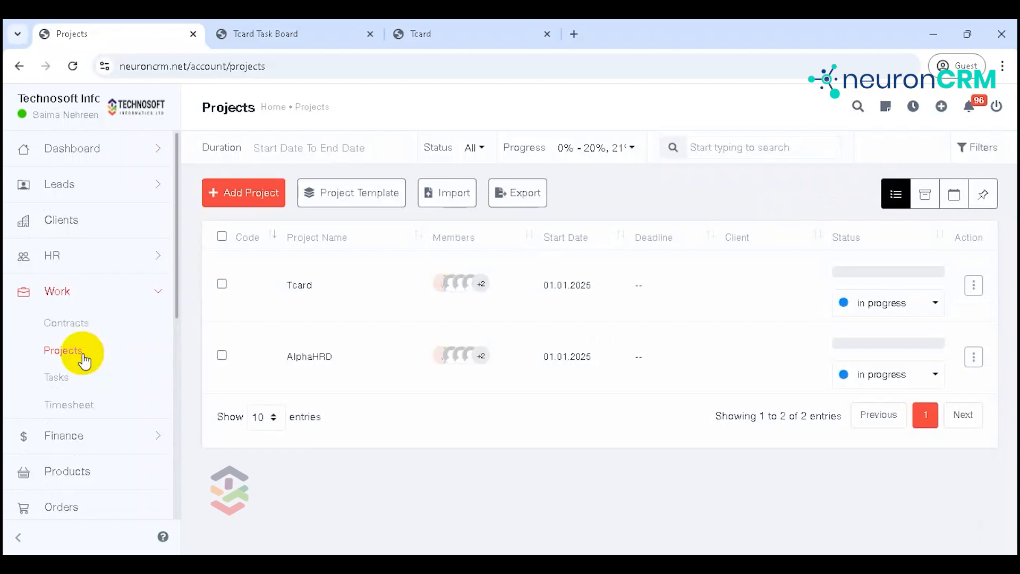
pyautogui.click(906, 302)
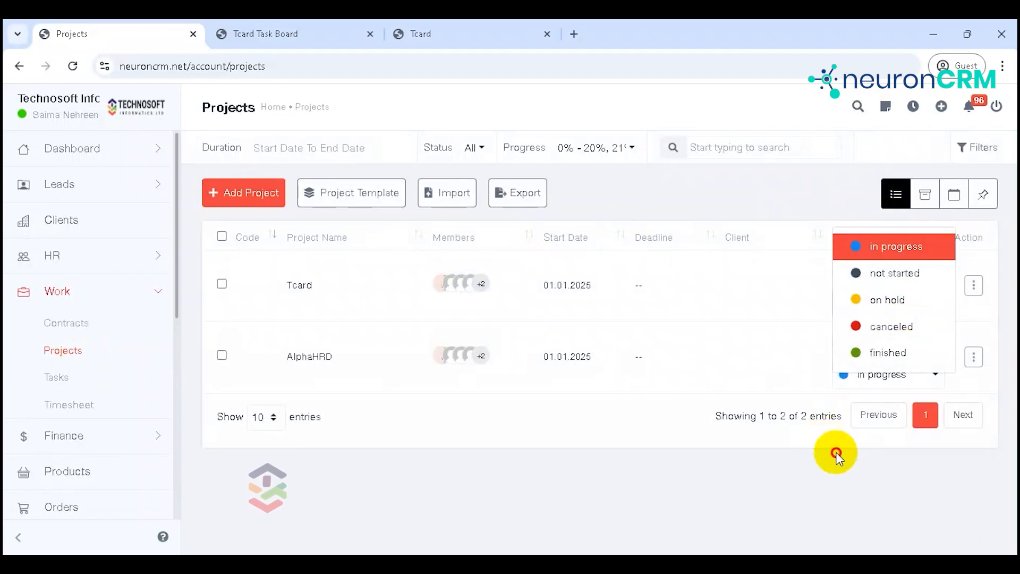
pyautogui.click(837, 454)
# View the Tcard project's Gantt chart, return to the projects list, and review the other actions available for that project
pyautogui.click(975, 287)
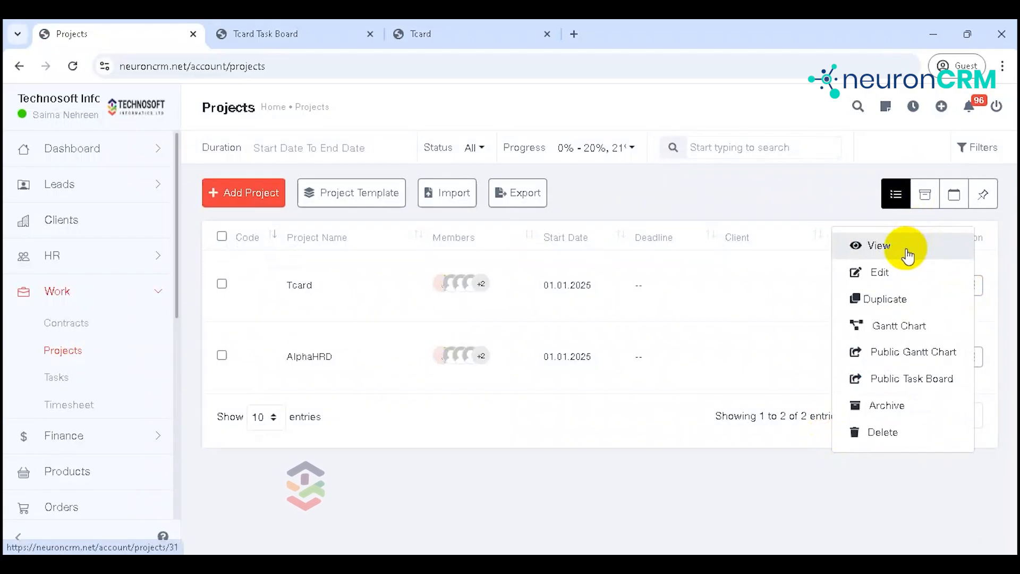
pyautogui.click(875, 329)
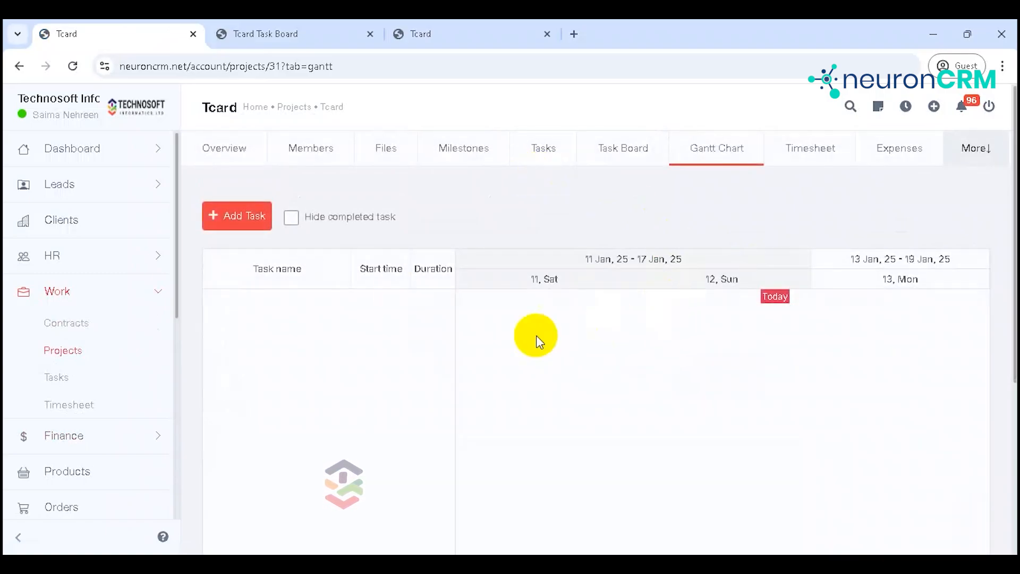
pyautogui.rightClick(17, 68)
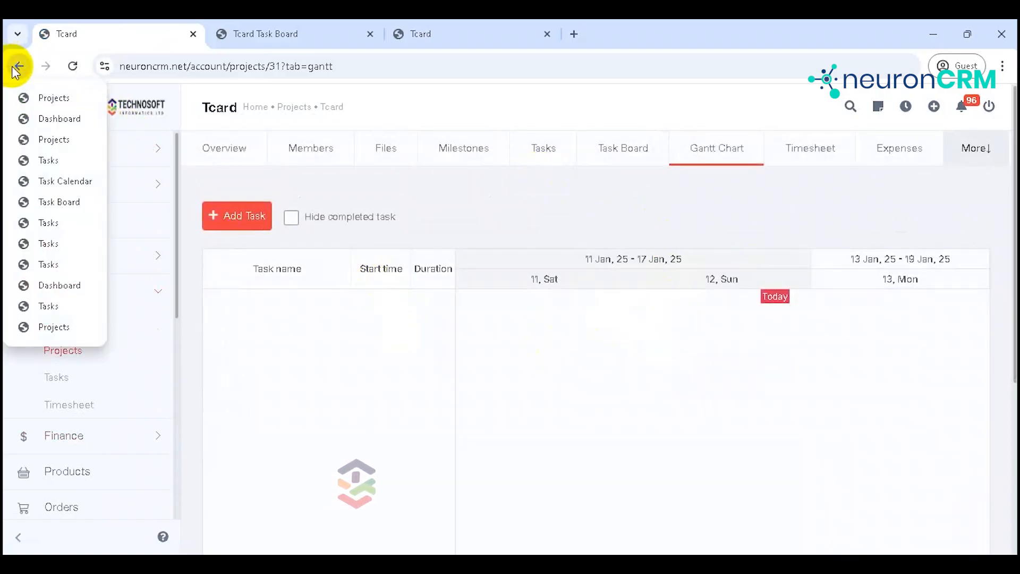
pyautogui.click(20, 71)
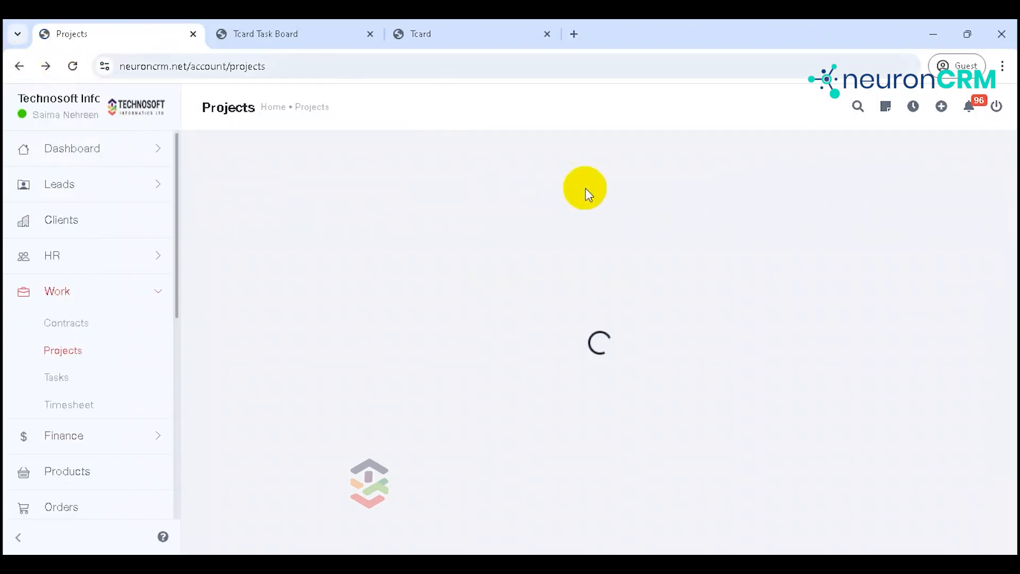
pyautogui.click(975, 289)
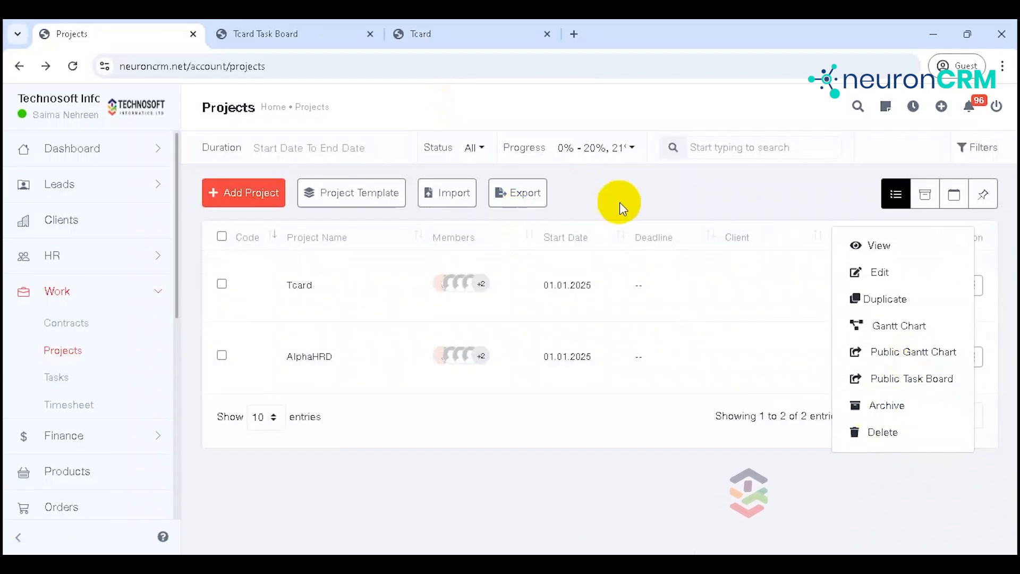
pyautogui.click(619, 202)
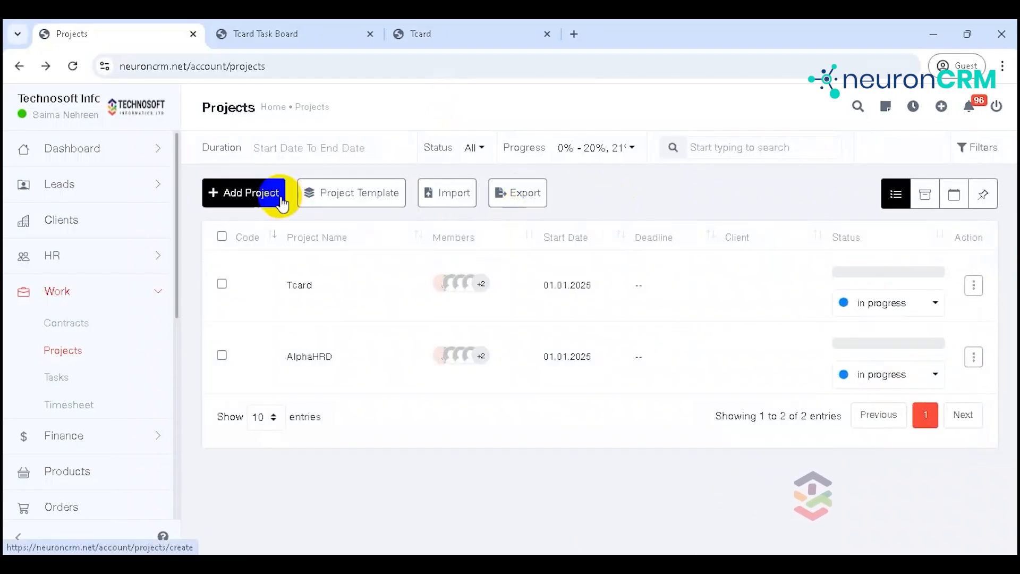
# Start a new project named "vitalbit" with start date 01.01.2025 and no project deadline, leaving the short code blank
pyautogui.click(260, 197)
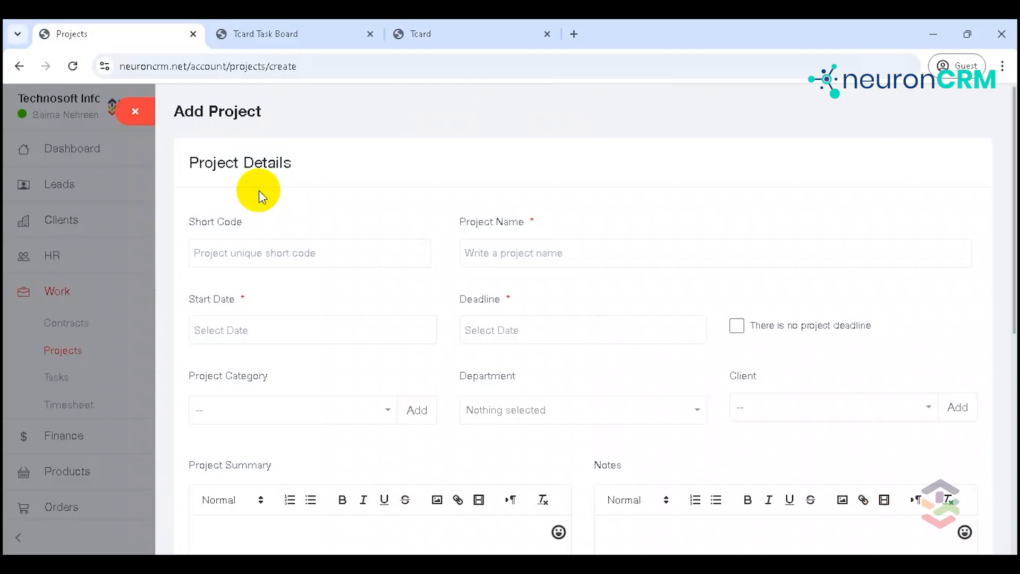
pyautogui.click(311, 250)
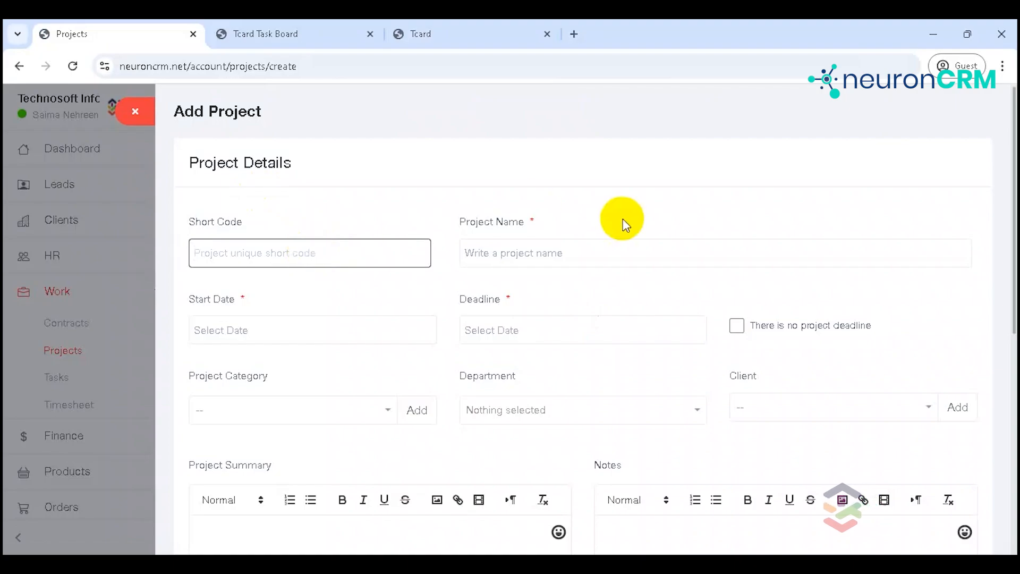
pyautogui.click(523, 258)
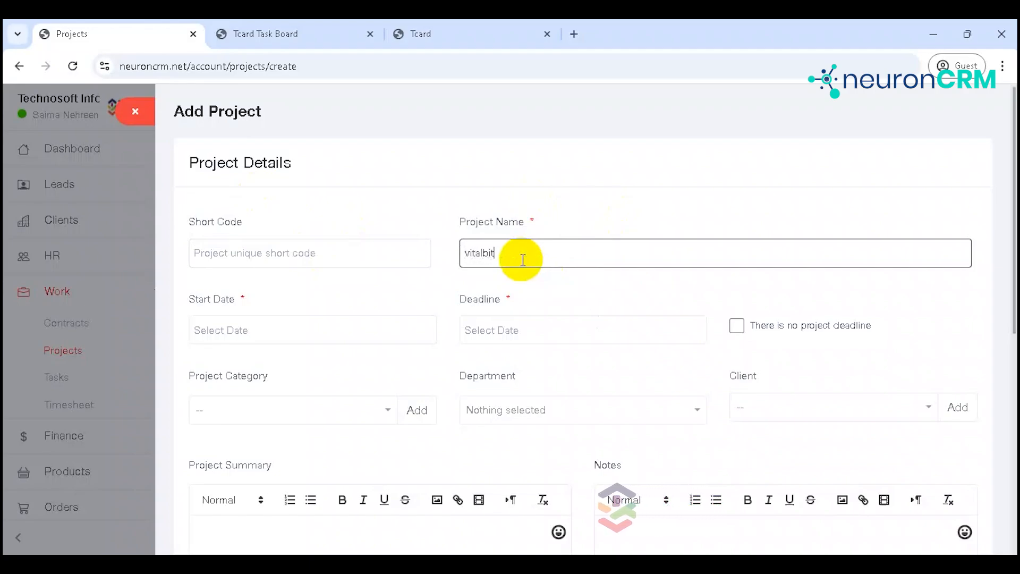
pyautogui.click(304, 319)
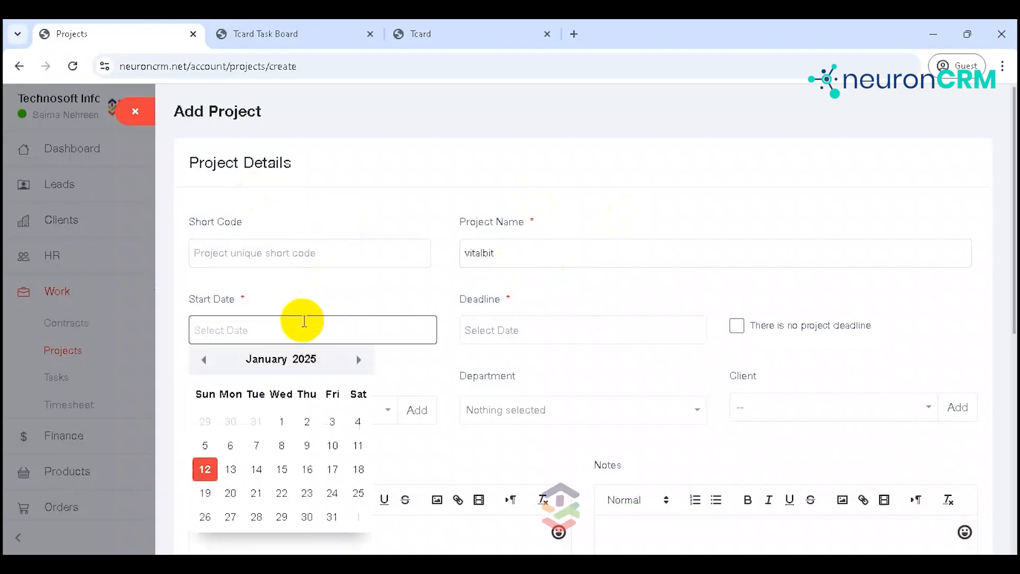
pyautogui.click(281, 422)
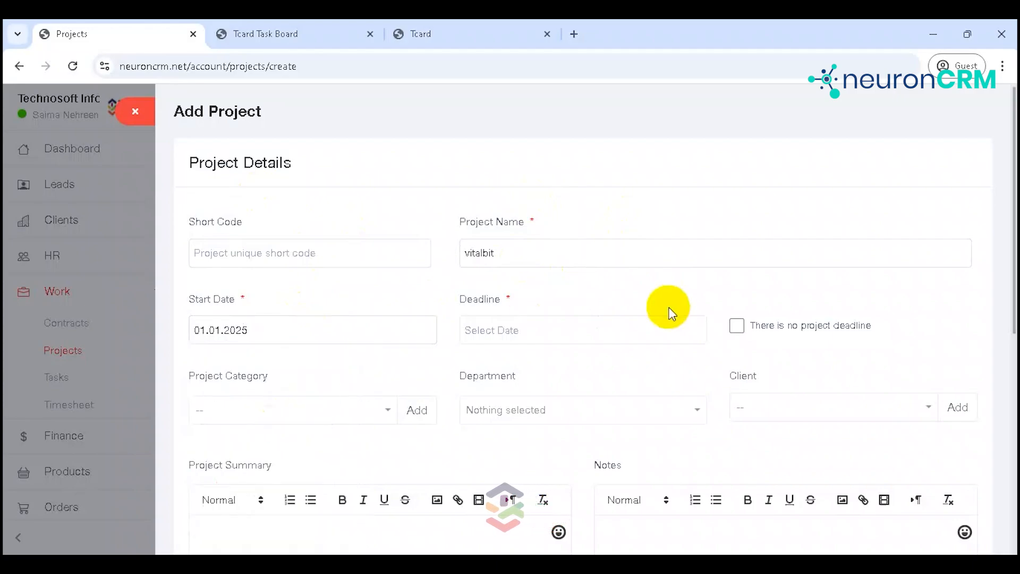
pyautogui.click(637, 339)
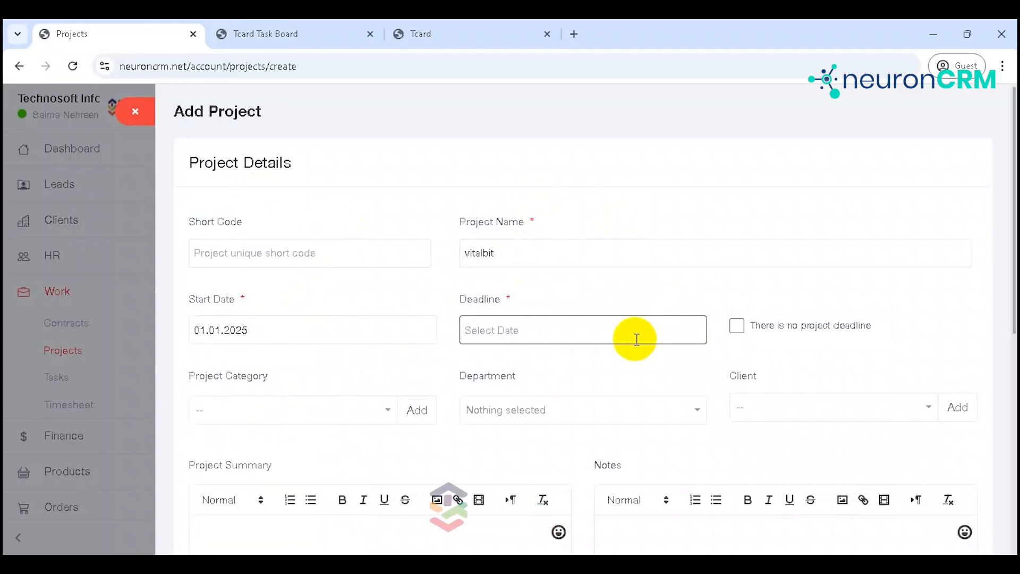
pyautogui.click(735, 327)
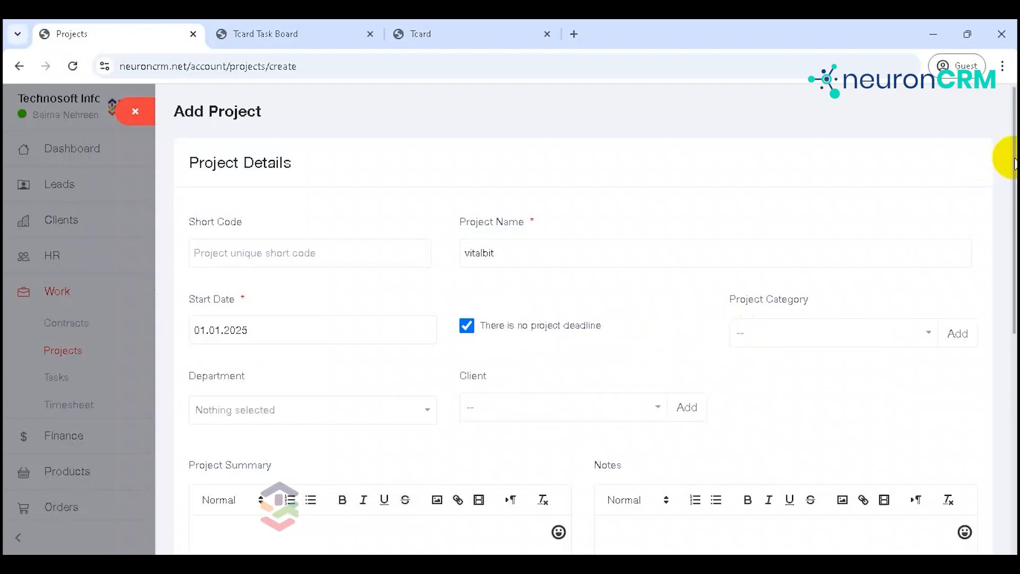
# Review the project category manager without adding a category, and set the new project's category to hms system
pyautogui.scroll(-2, 1012, 163)
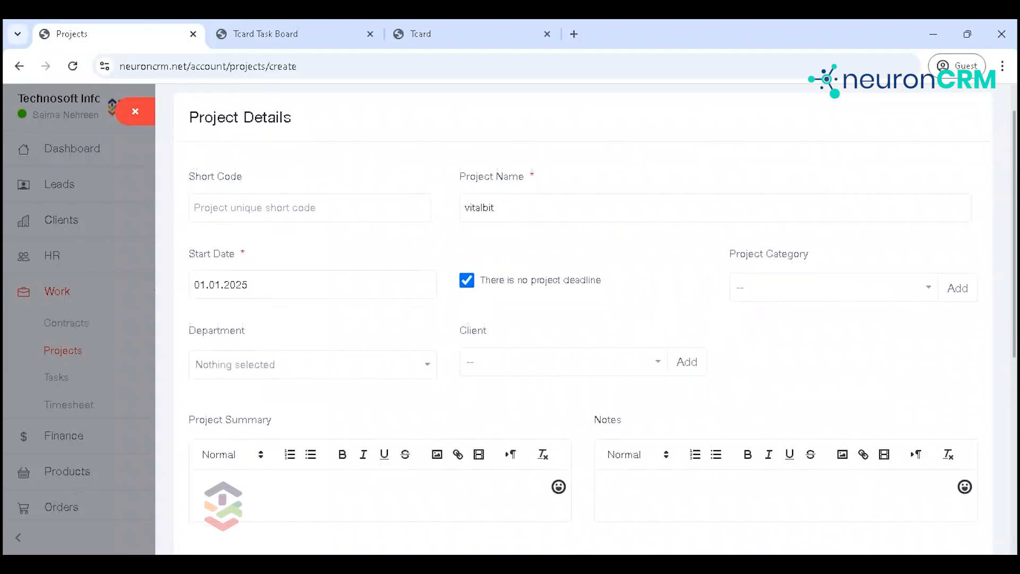
pyautogui.click(852, 264)
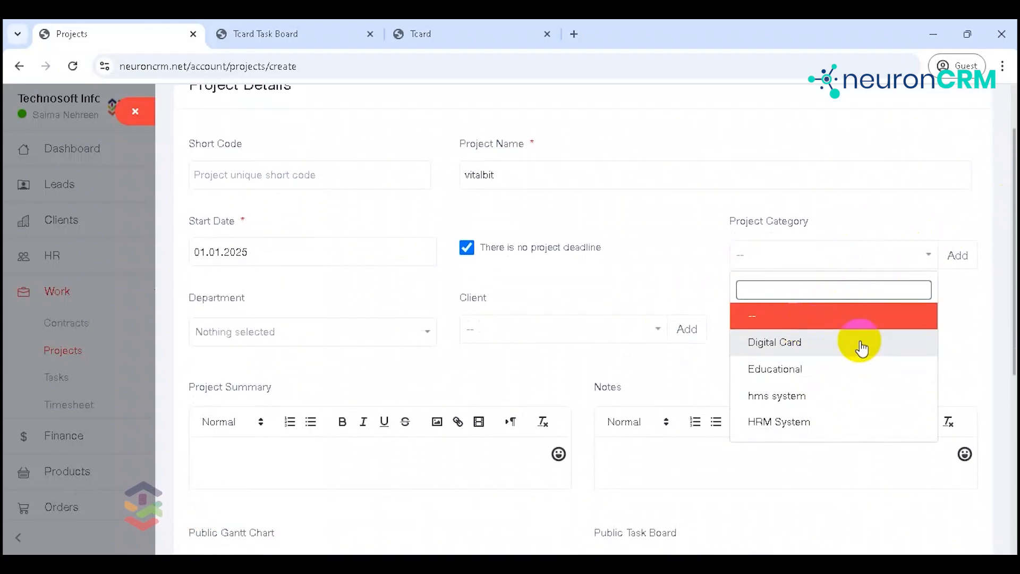
pyautogui.click(959, 257)
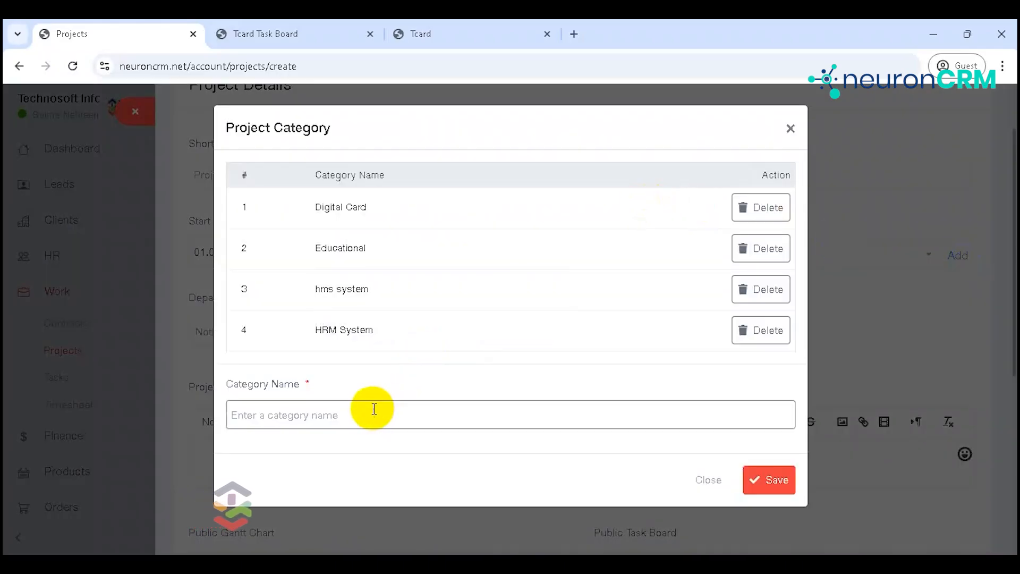
pyautogui.click(362, 416)
pyautogui.click(789, 129)
pyautogui.click(790, 256)
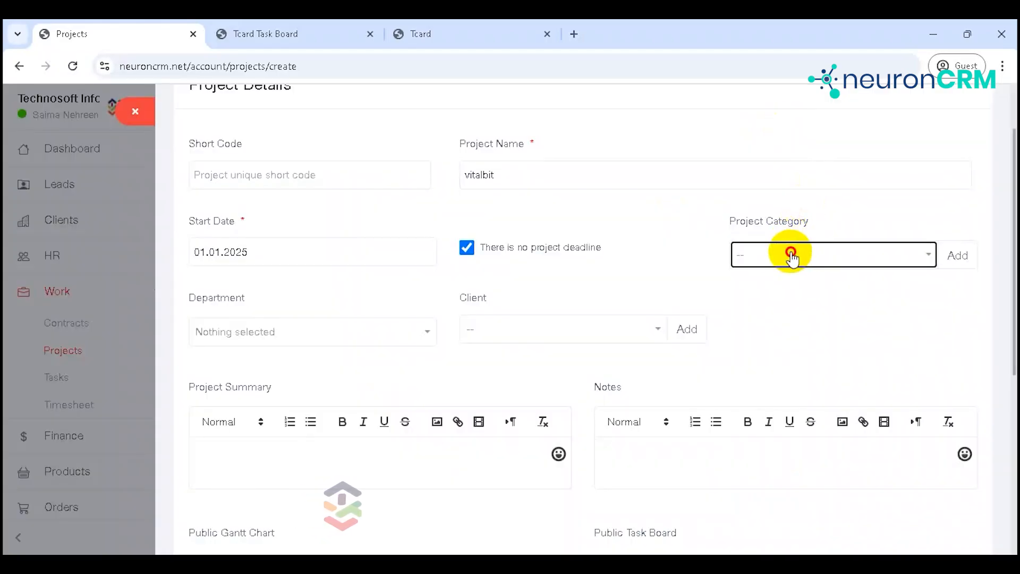
pyautogui.click(772, 396)
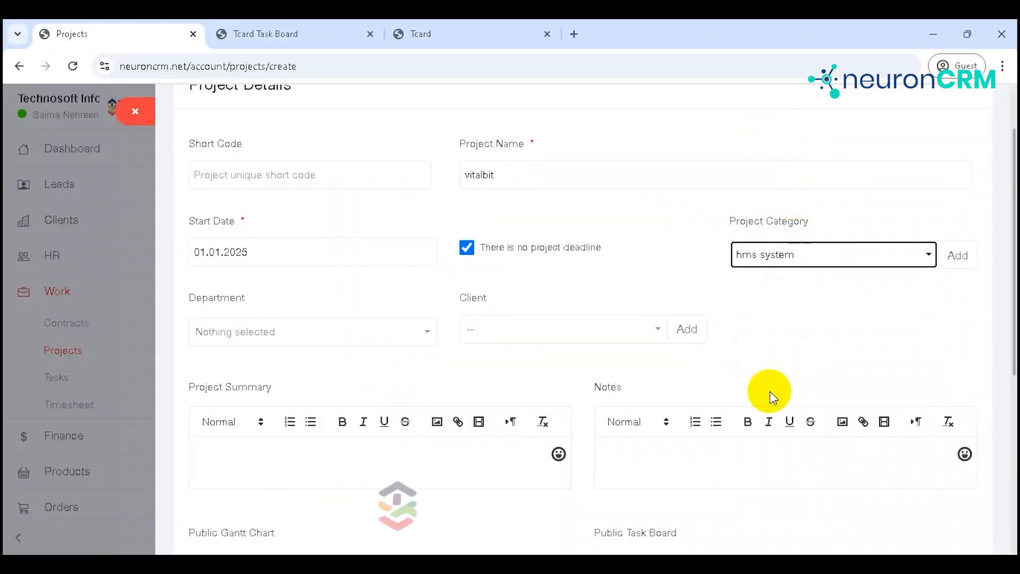
# Examine the project's department and client choices and the notes area, leaving all of them empty
pyautogui.click(355, 338)
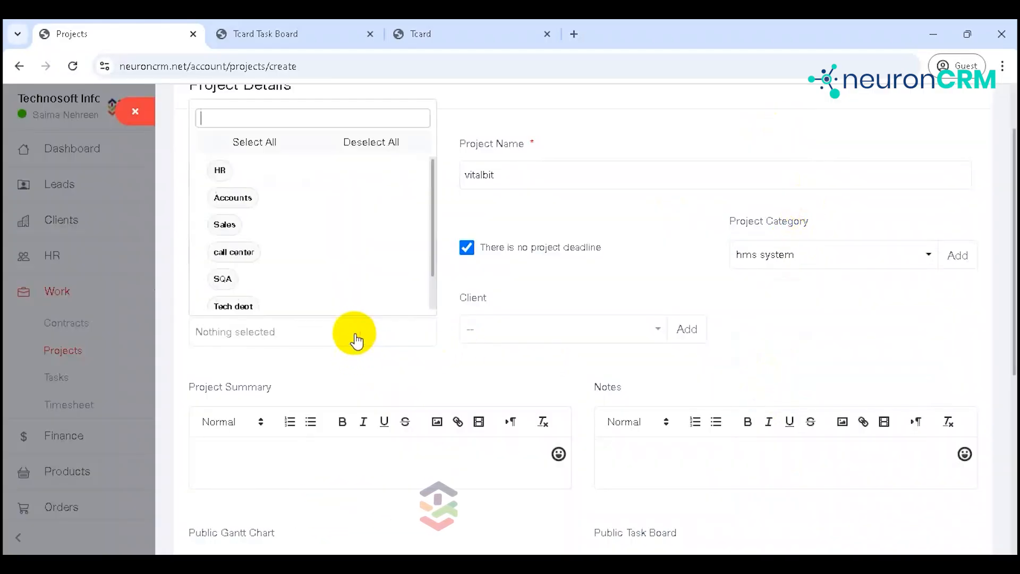
pyautogui.click(529, 286)
pyautogui.click(533, 338)
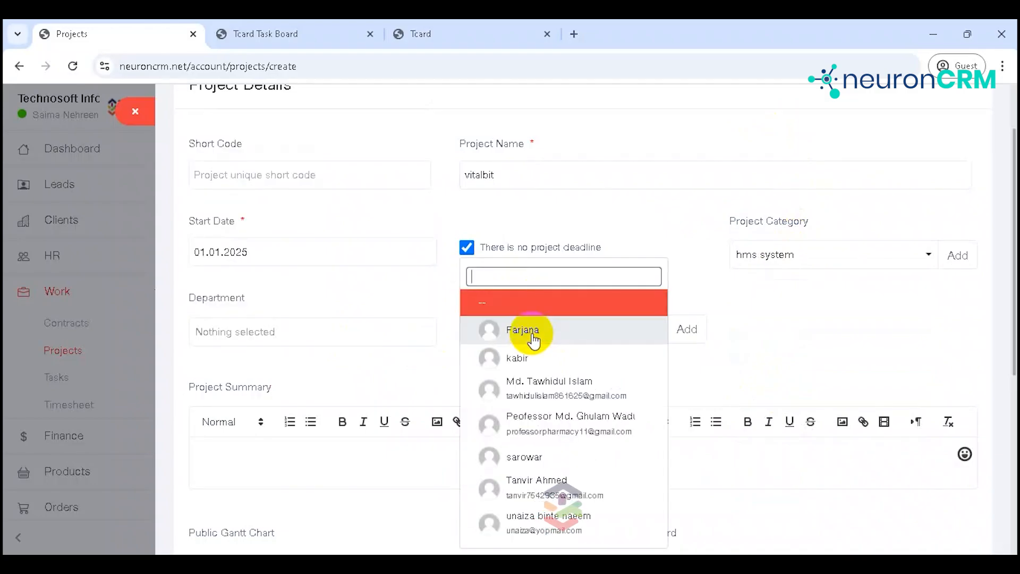
pyautogui.click(674, 280)
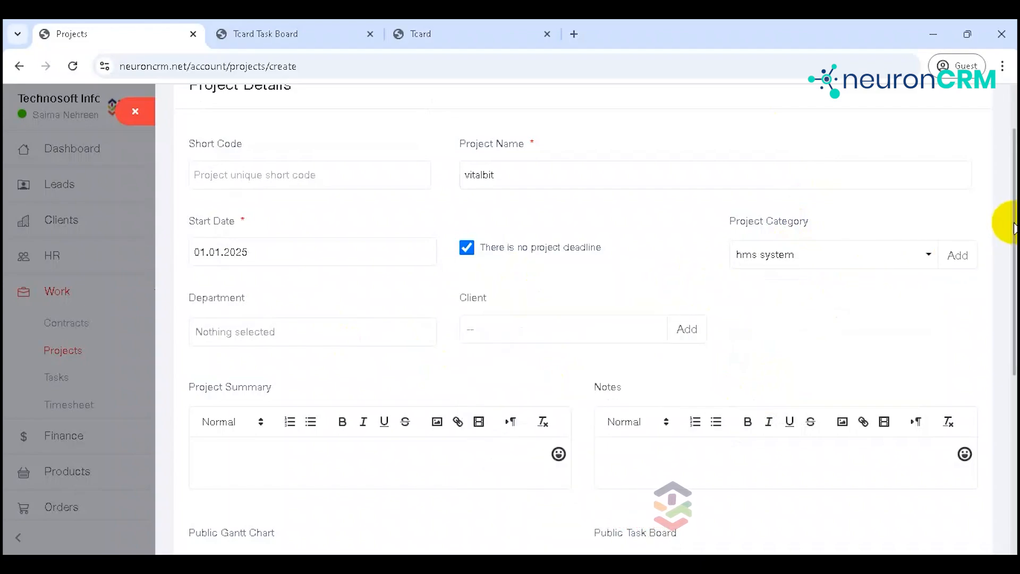
pyautogui.scroll(-4, 1013, 223)
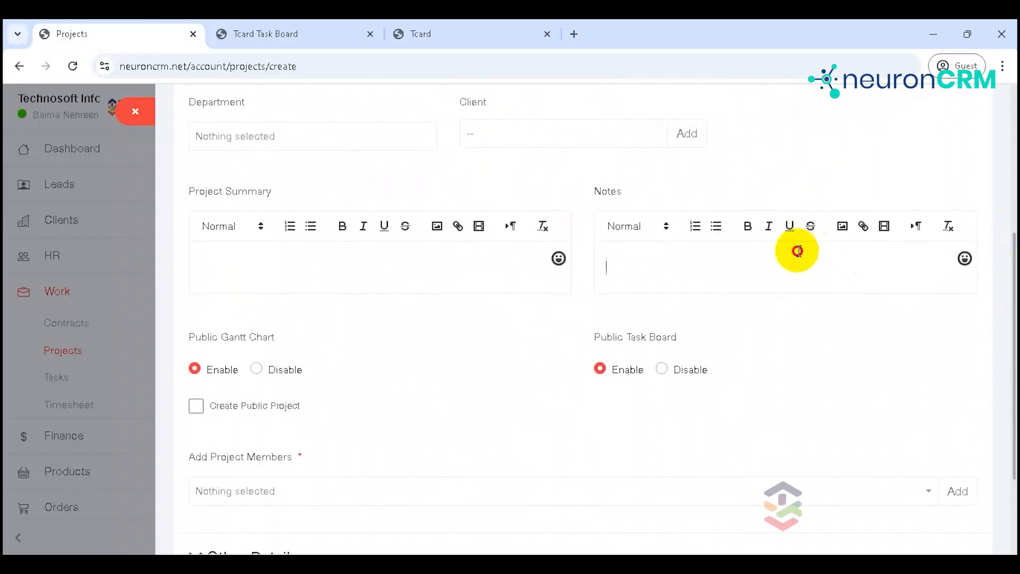
pyautogui.click(798, 250)
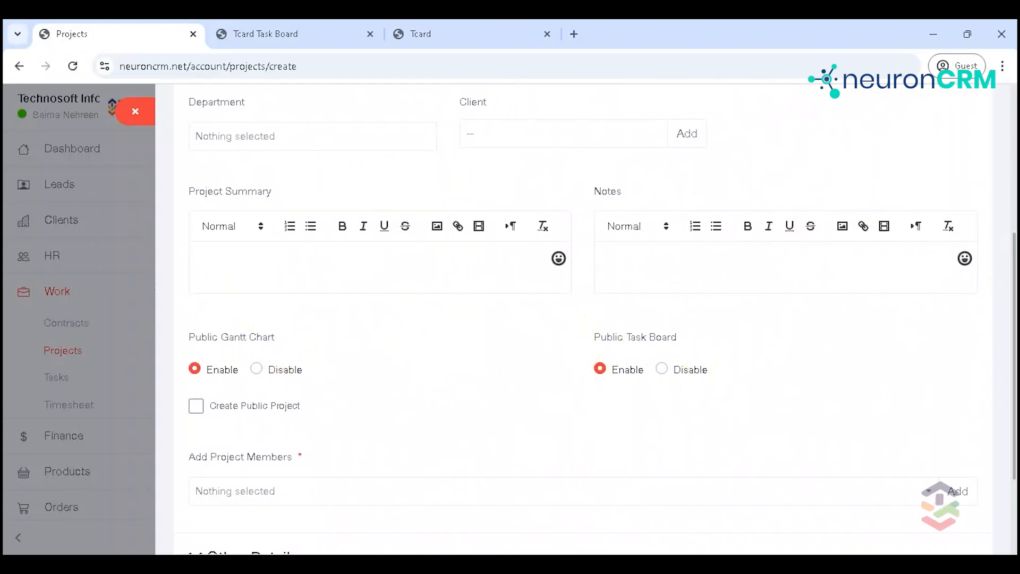
# Add the second and third listed employees as project members
pyautogui.moveTo(1013, 298); pyautogui.dragTo(1006, 380)
pyautogui.click(549, 363)
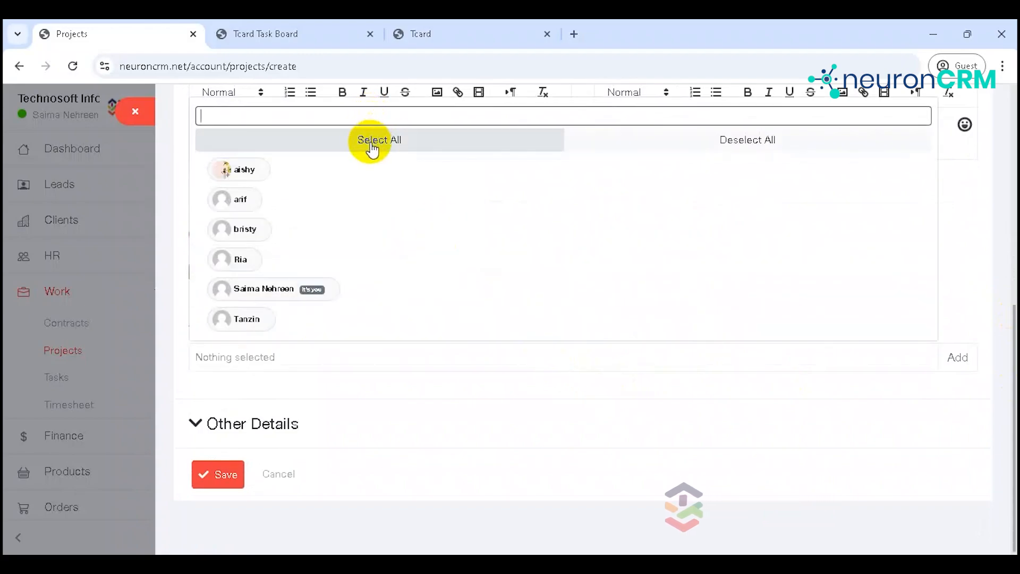
pyautogui.click(284, 198)
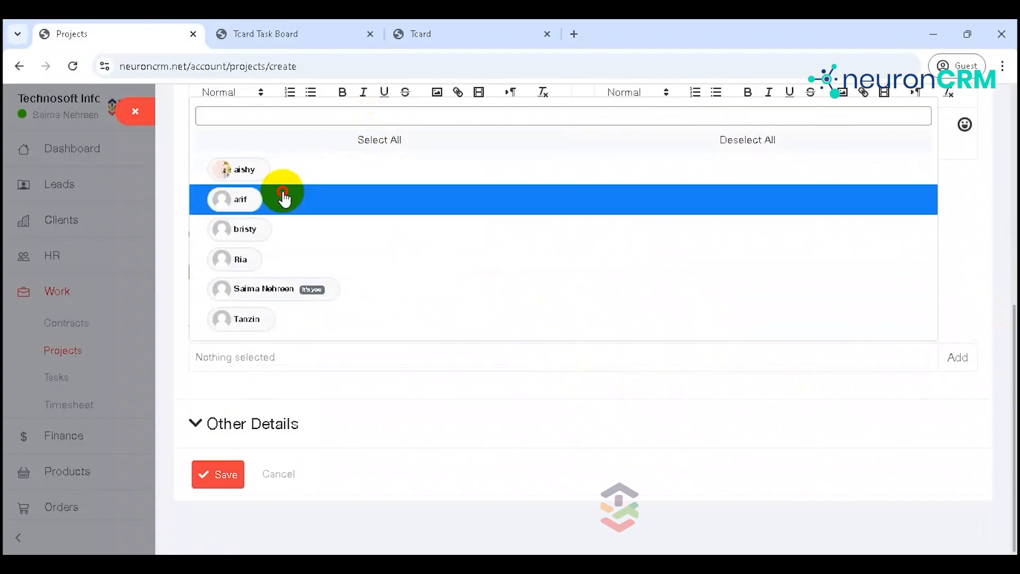
pyautogui.click(276, 232)
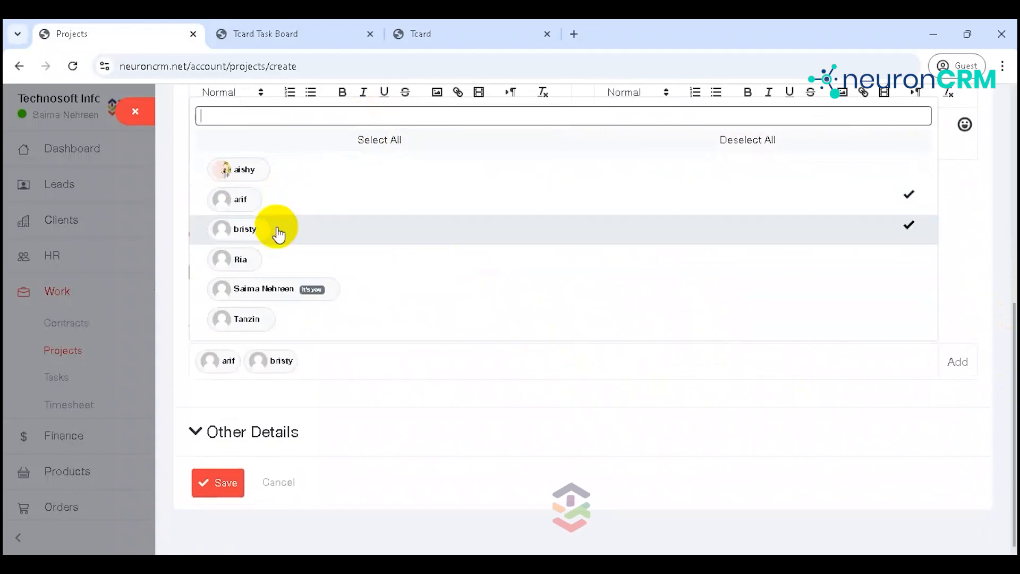
pyautogui.click(327, 385)
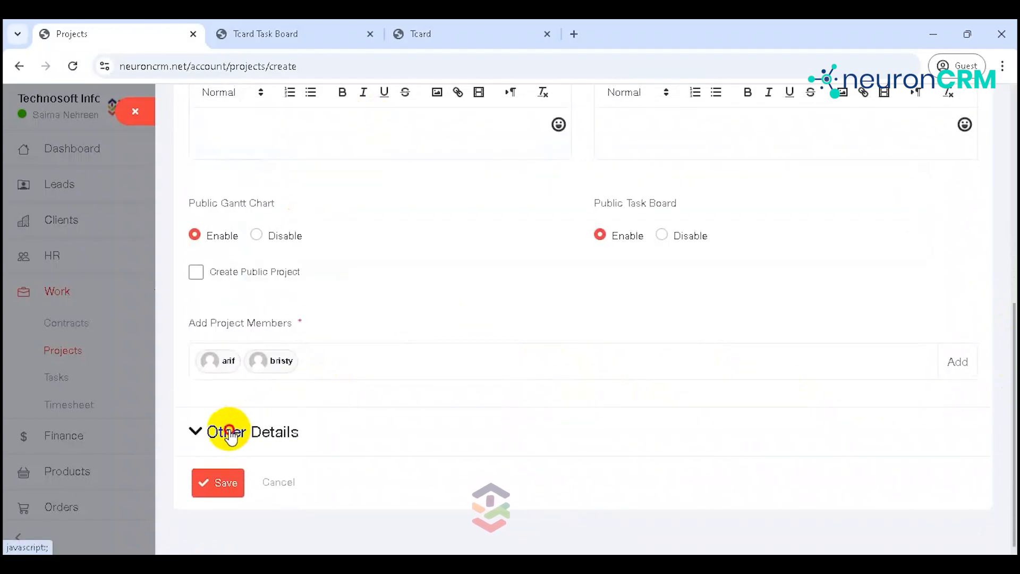
# Expand the project's other details and examine the file, currency, project budget and hours estimate fields
pyautogui.click(227, 432)
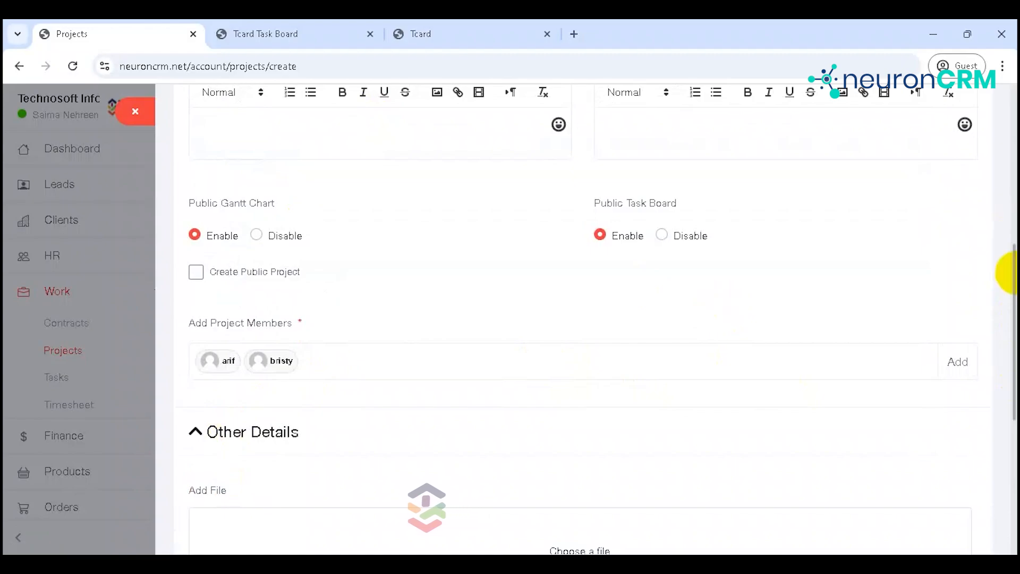
pyautogui.scroll(-5, 1005, 277)
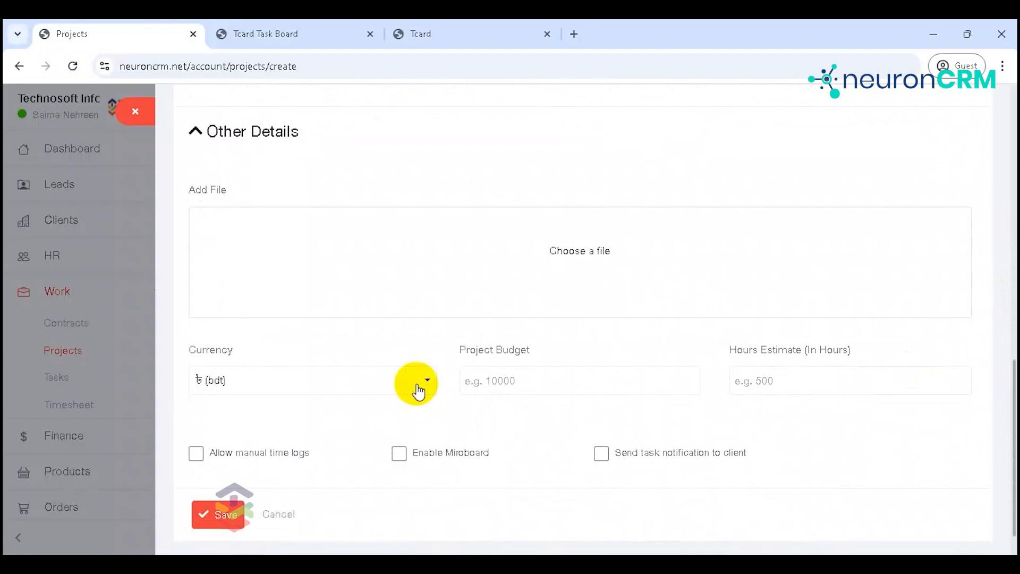
pyautogui.click(488, 372)
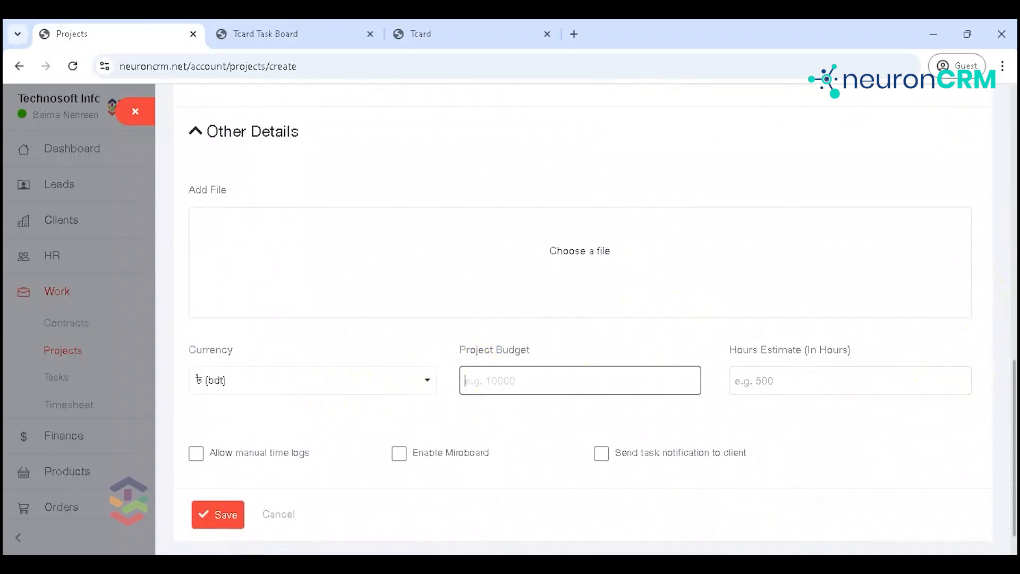
# Save the new project and examine the status choices for vitalbit in the project list
pyautogui.scroll(-1, 1012, 388)
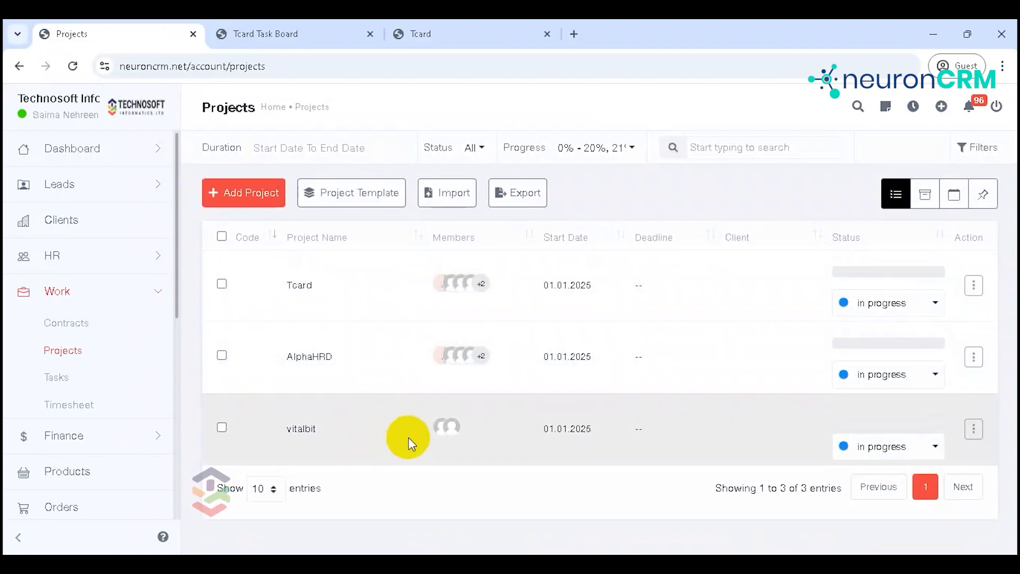
pyautogui.click(901, 447)
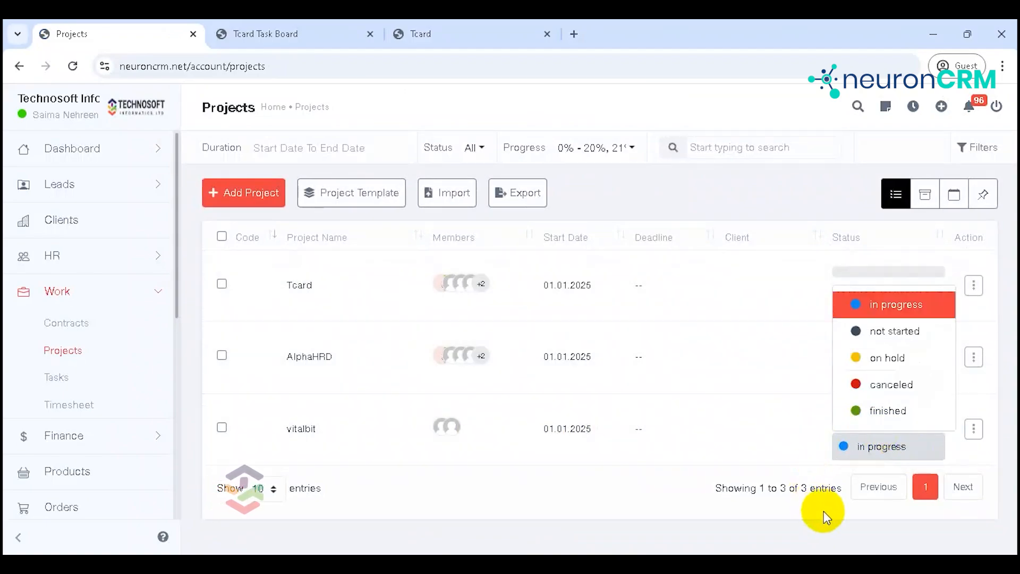
pyautogui.click(824, 513)
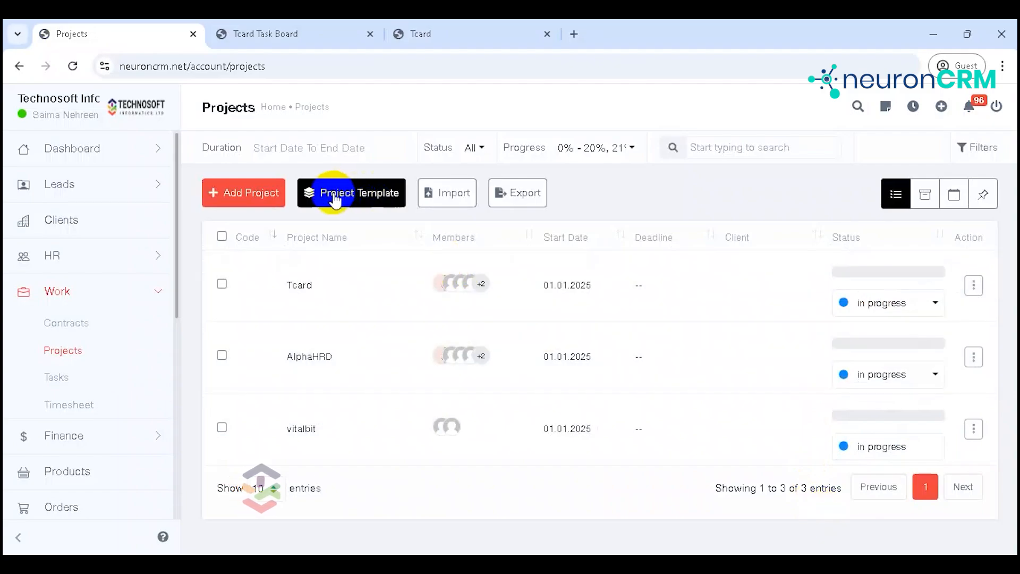
# Open the project import and examine the required date format for the Excel file
pyautogui.click(430, 197)
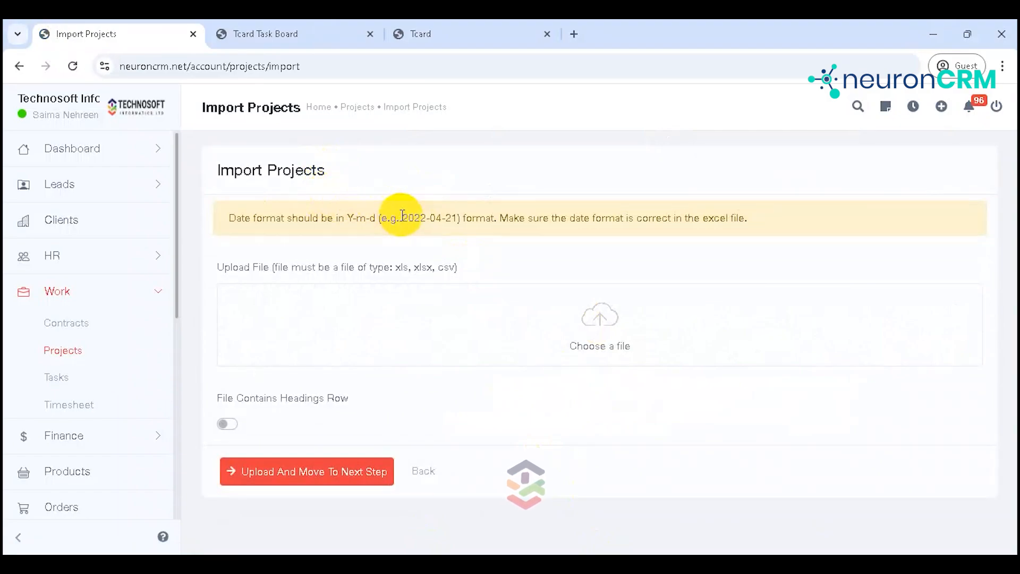
pyautogui.moveTo(401, 215); pyautogui.dragTo(461, 218)
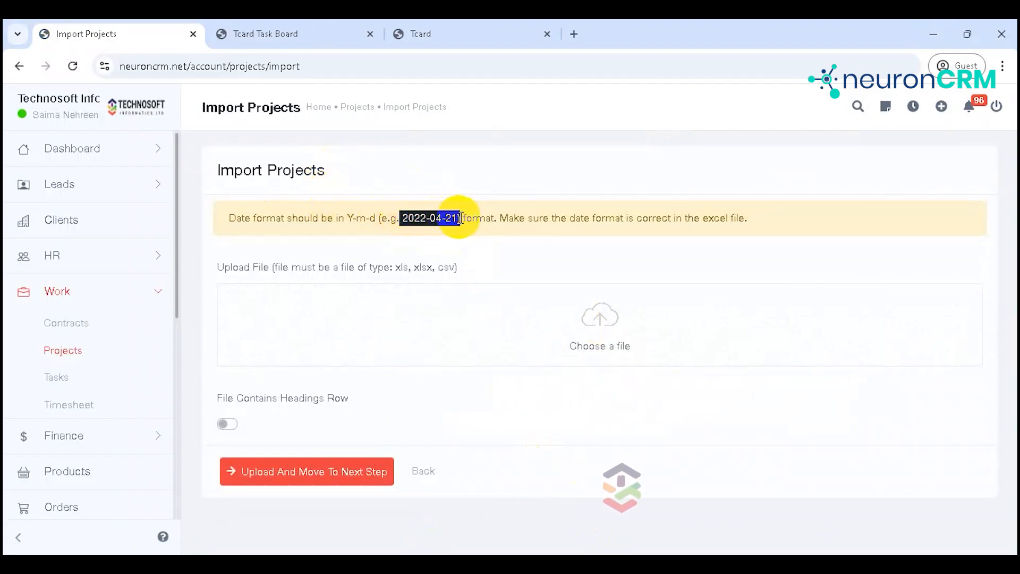
pyautogui.click(506, 265)
pyautogui.click(406, 215)
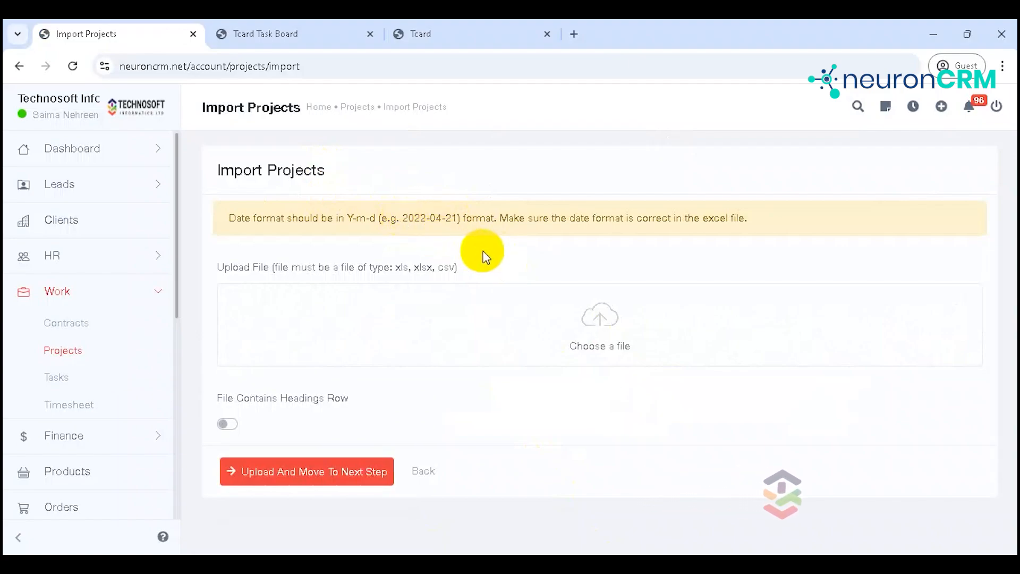
# Choose employee.xlsx from the Desktop as the project import file
pyautogui.click(572, 330)
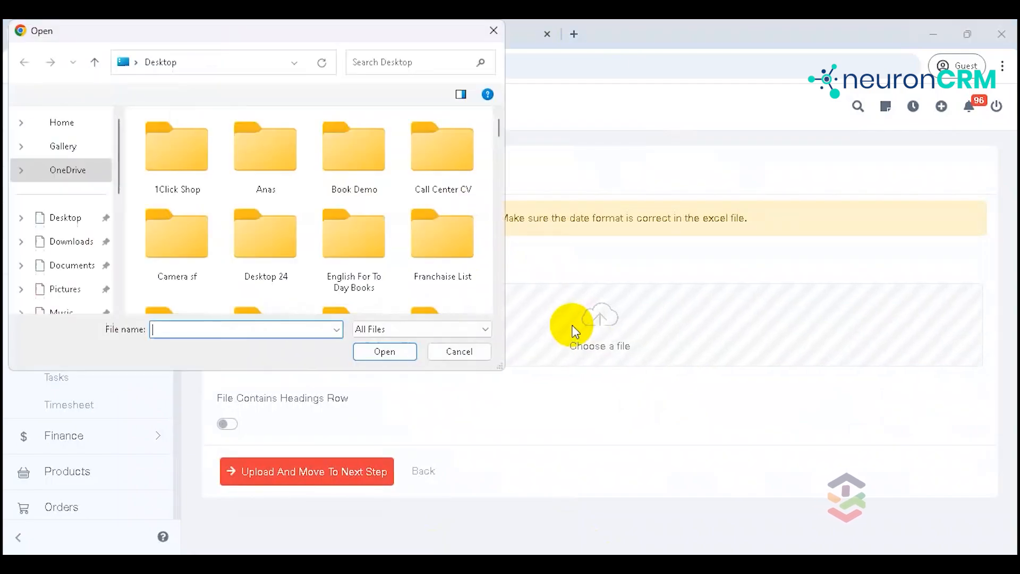
pyautogui.write('em')
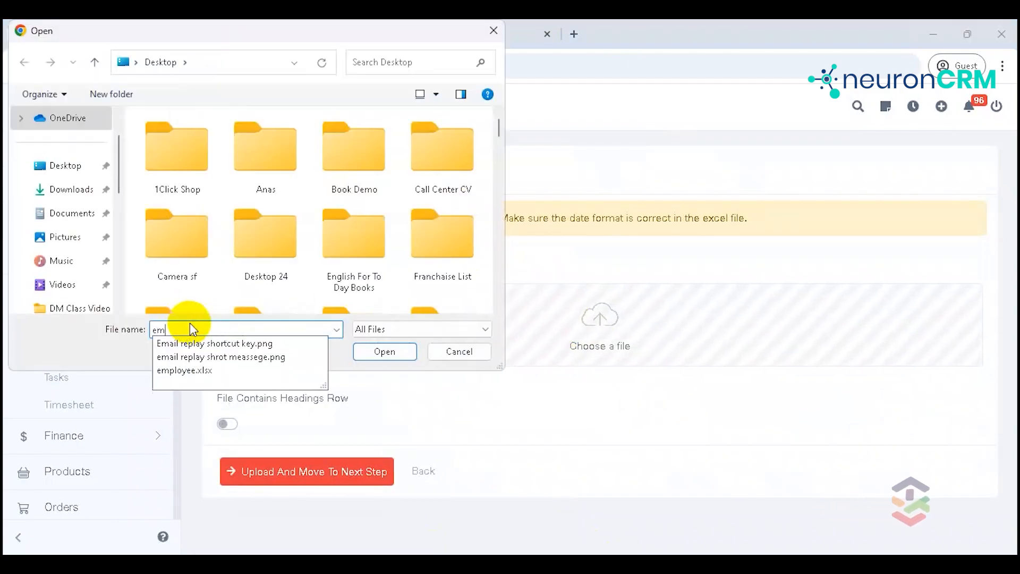
pyautogui.write('plo')
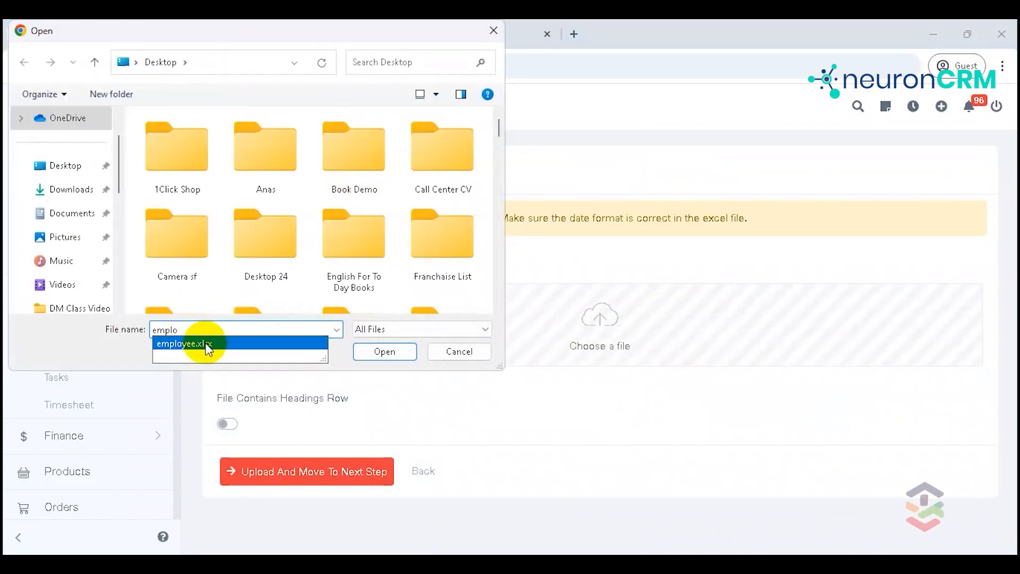
pyautogui.click(297, 344)
pyautogui.click(384, 351)
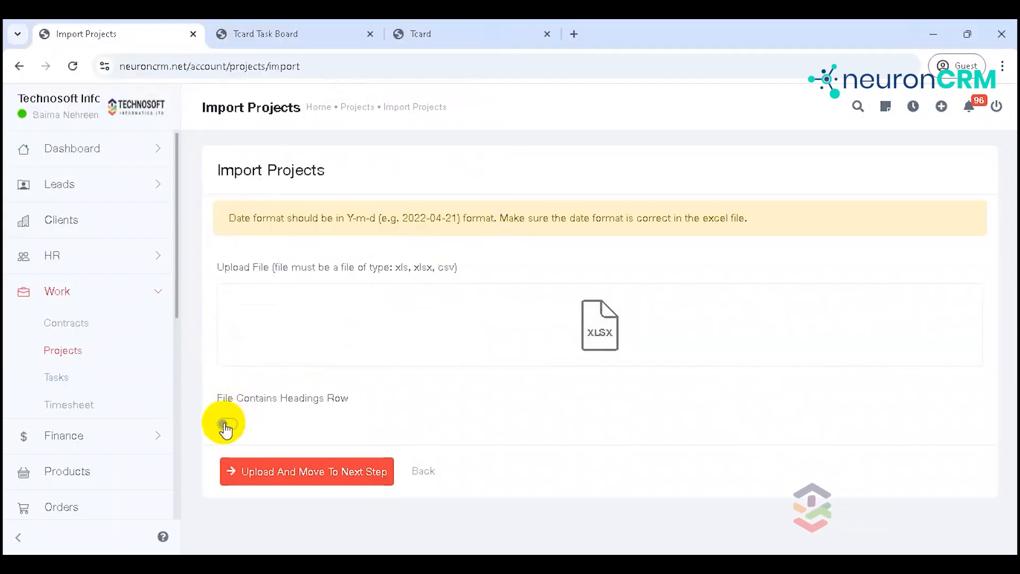
# Mark the import file as containing a headings row and upload it to reach the column matching
pyautogui.click(225, 425)
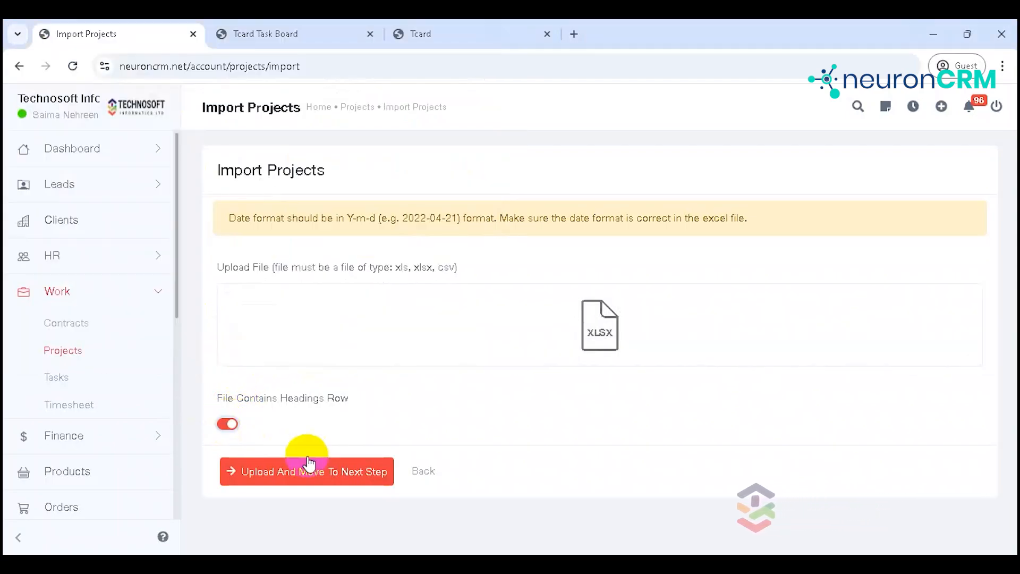
pyautogui.click(311, 470)
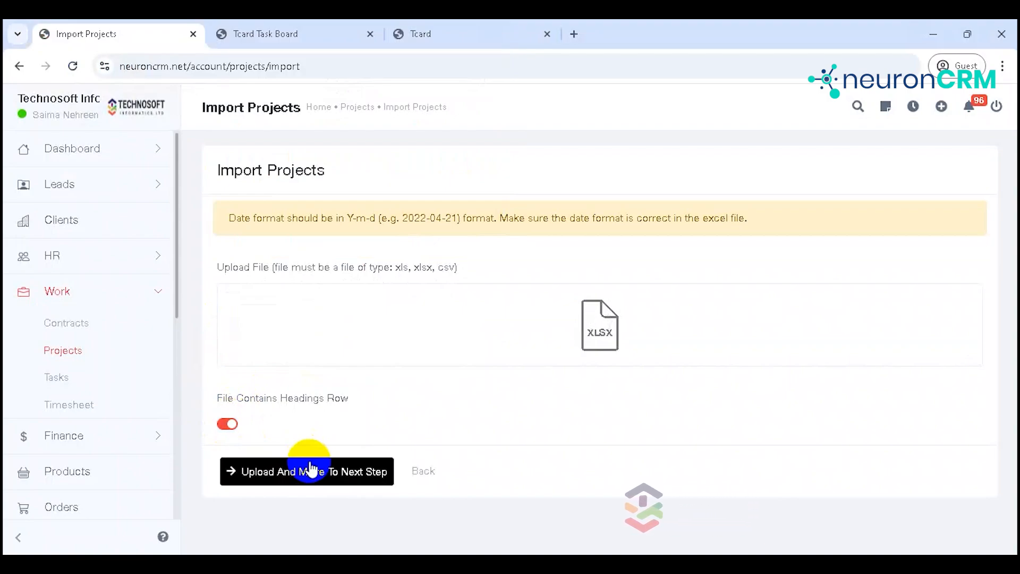
pyautogui.click(311, 473)
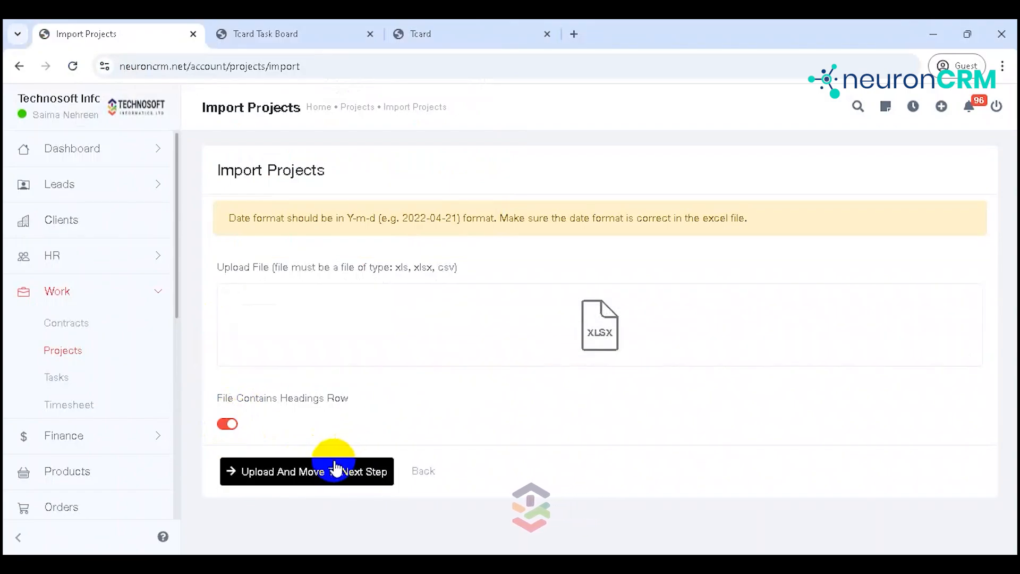
pyautogui.click(333, 471)
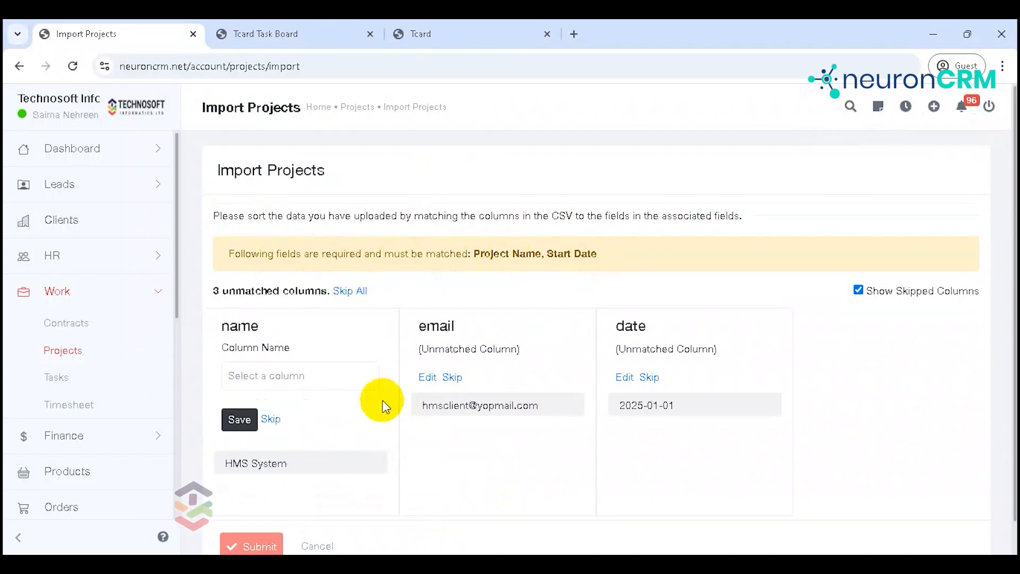
# Match the imported name column to the Project Name field and save the match
pyautogui.click(343, 382)
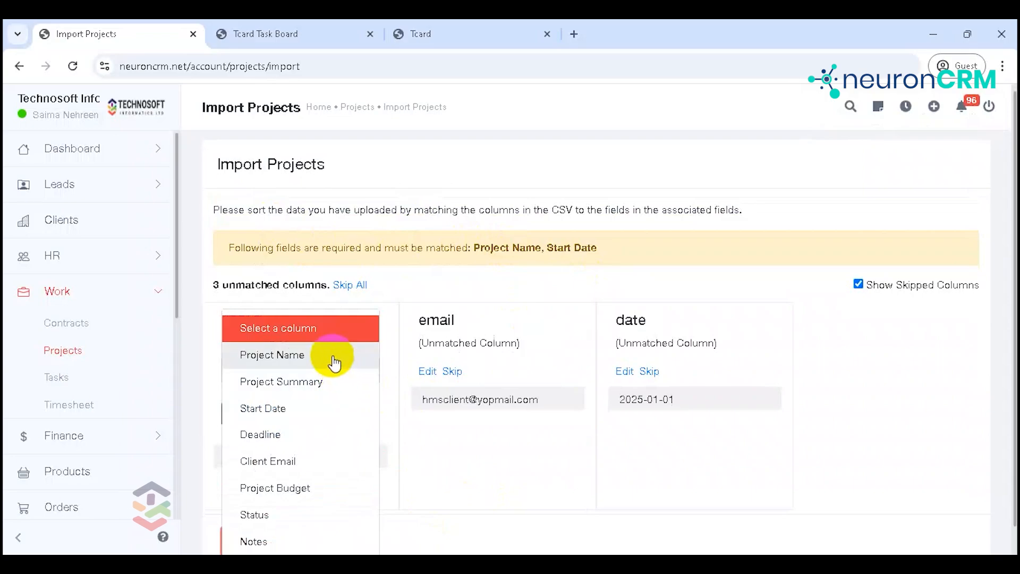
pyautogui.click(337, 357)
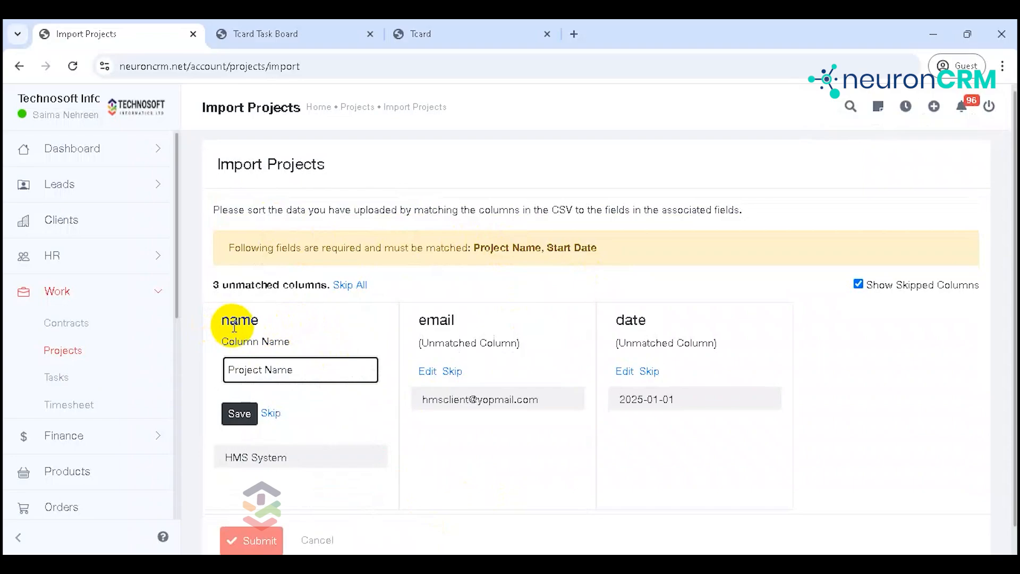
pyautogui.moveTo(224, 321); pyautogui.dragTo(259, 321)
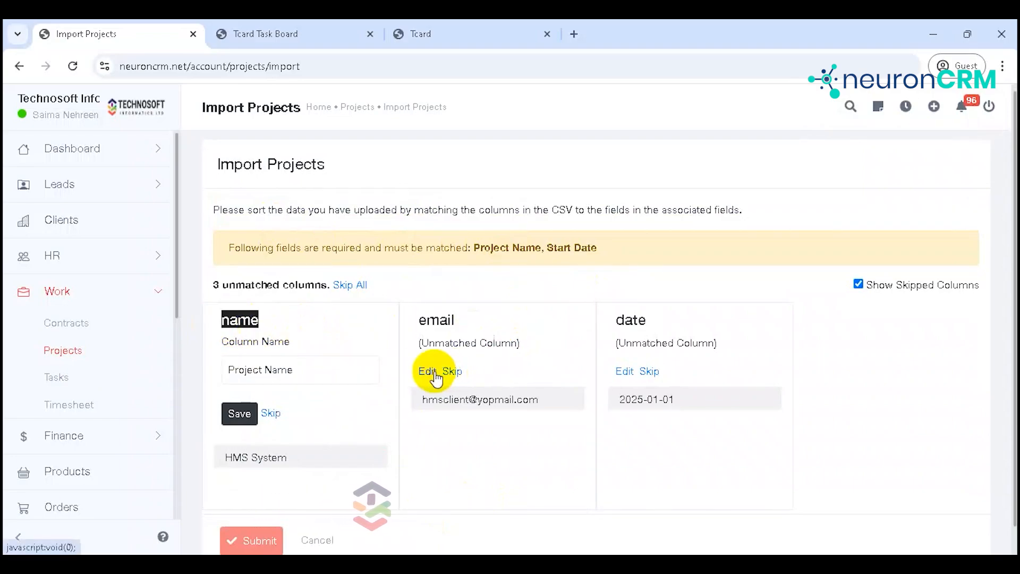
pyautogui.click(240, 414)
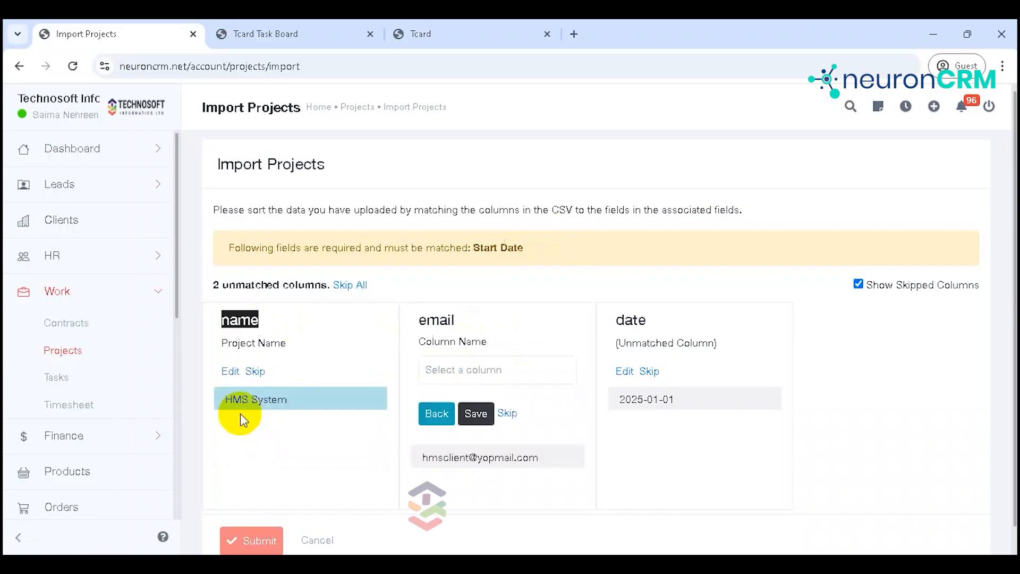
# Match the email column to Client Email and the date column to Start Date, saving both matches
pyautogui.click(446, 371)
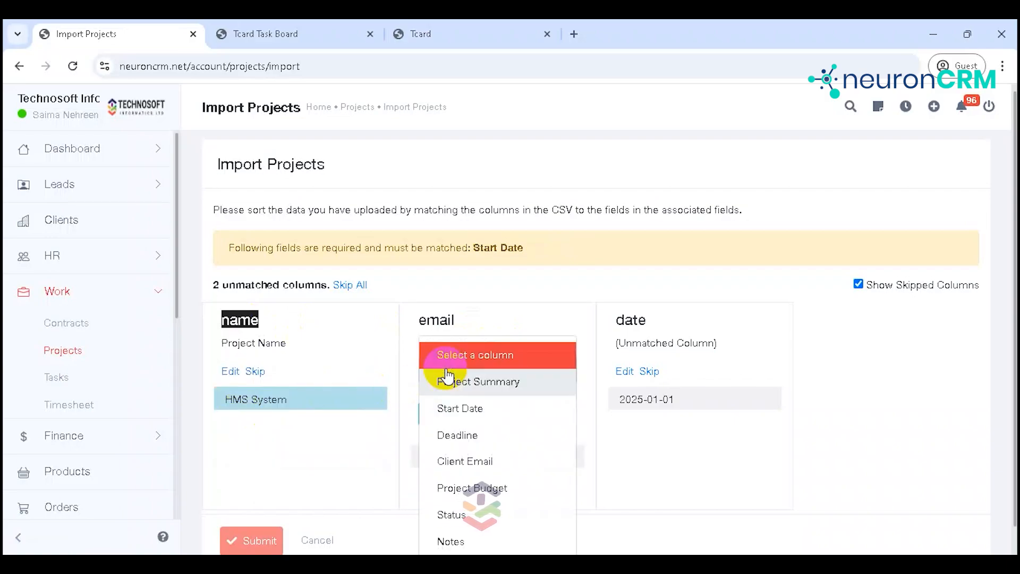
pyautogui.click(470, 462)
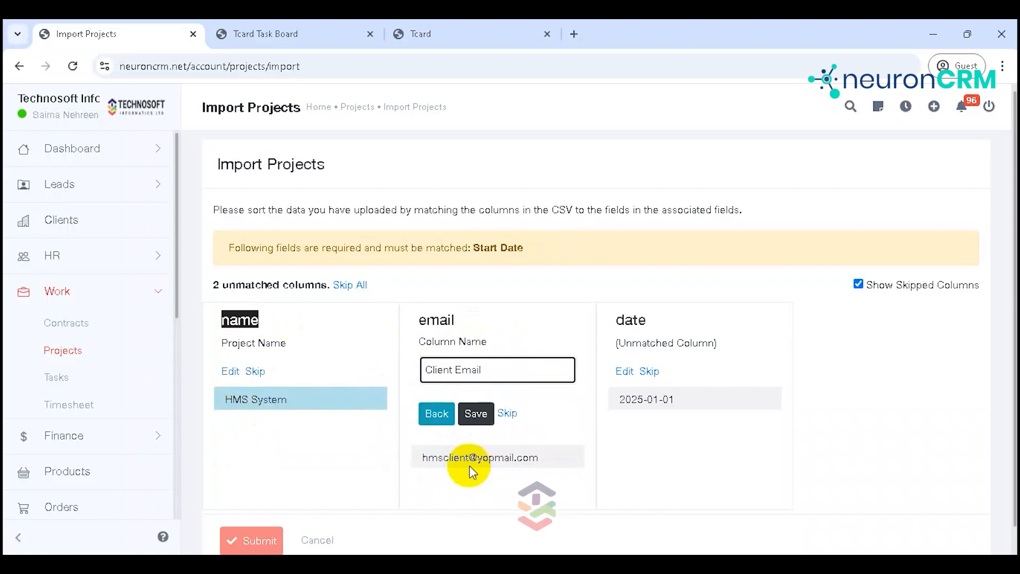
pyautogui.click(465, 414)
pyautogui.click(657, 373)
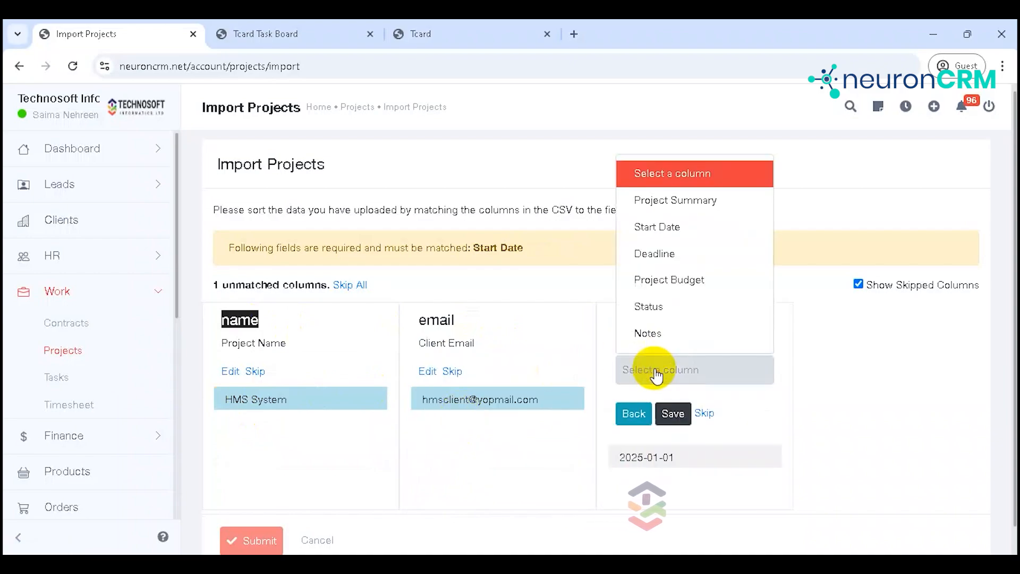
pyautogui.click(658, 227)
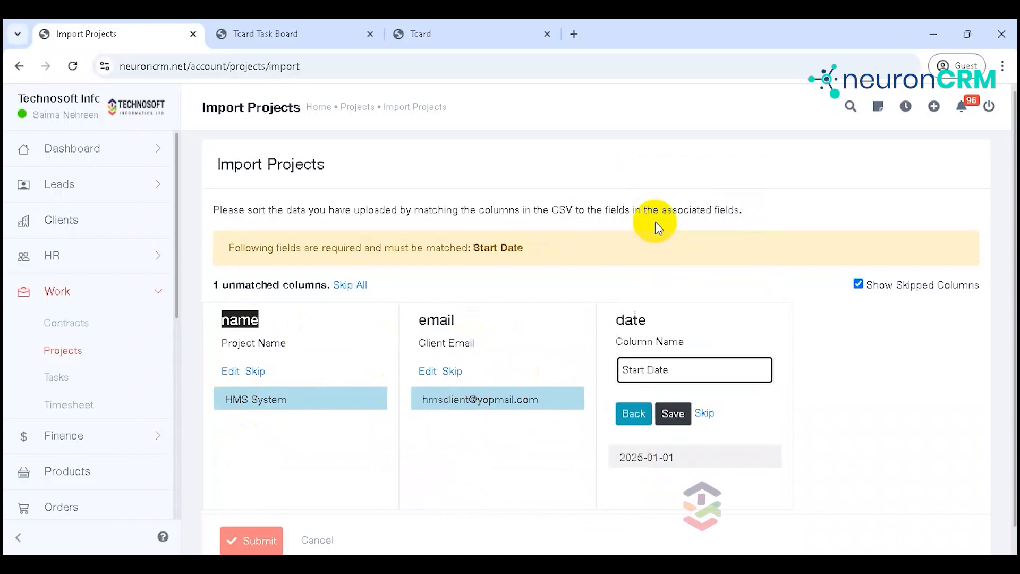
pyautogui.click(673, 413)
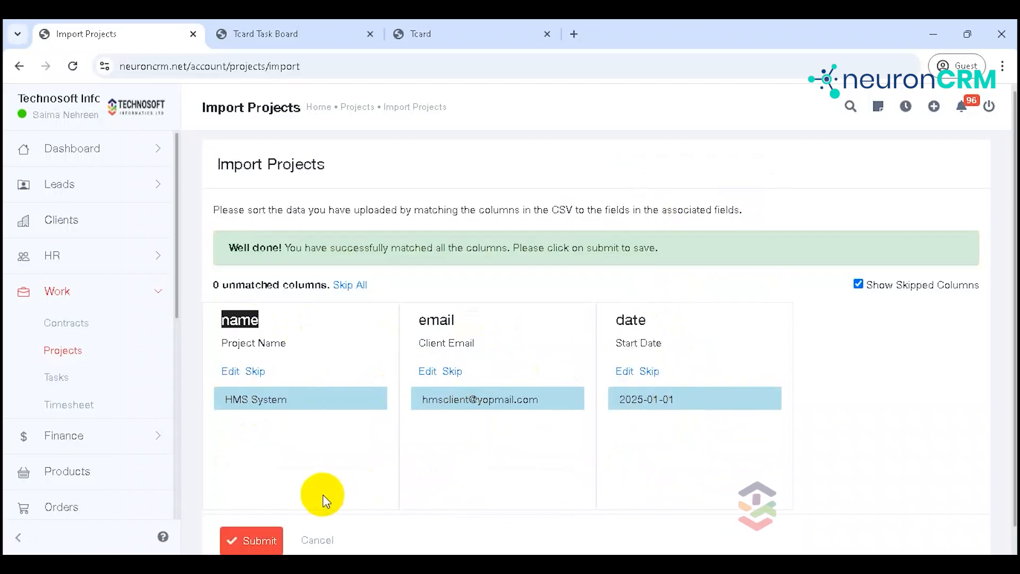
# Submit the project import and return to the project list to review the imported HMS System project
pyautogui.click(255, 543)
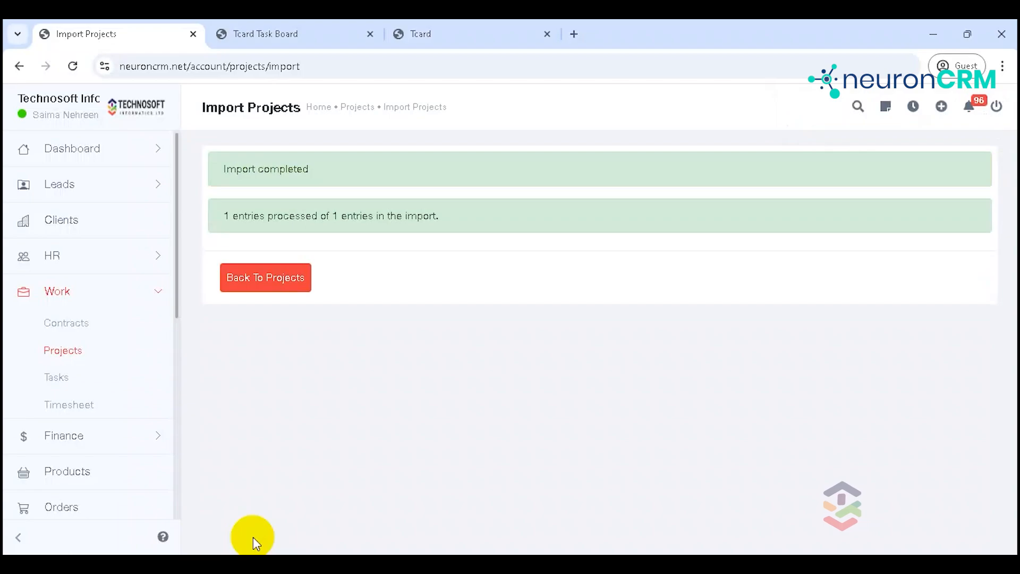
pyautogui.click(242, 290)
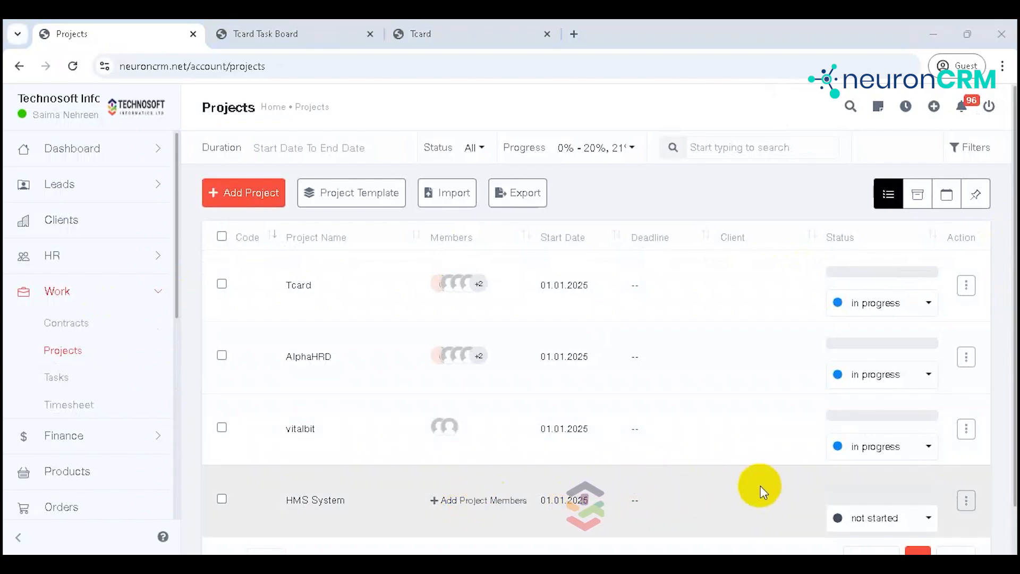
pyautogui.scroll(-1, 1004, 428)
pyautogui.scroll(-1, 973, 494)
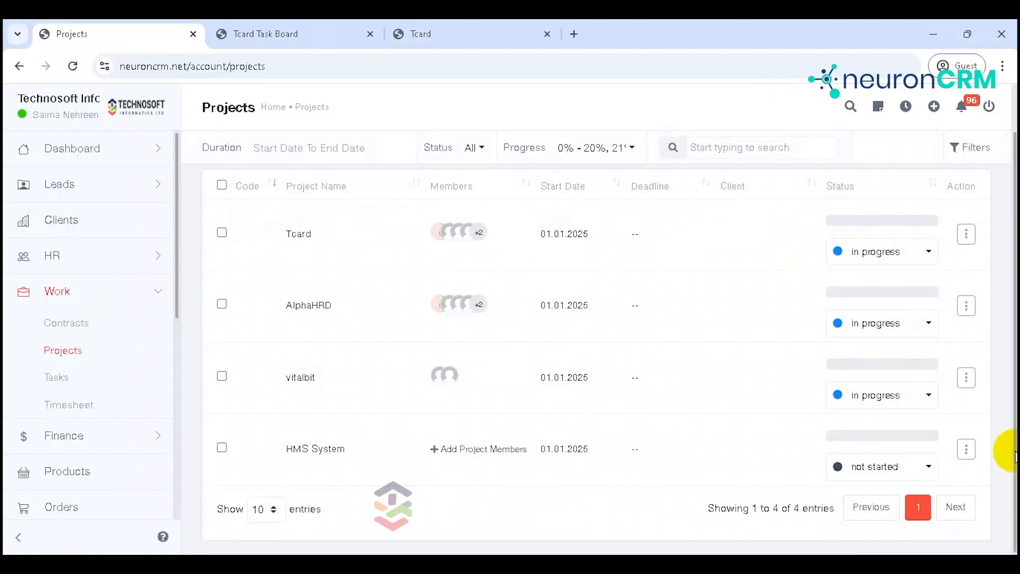
pyautogui.scroll(2, 1007, 420)
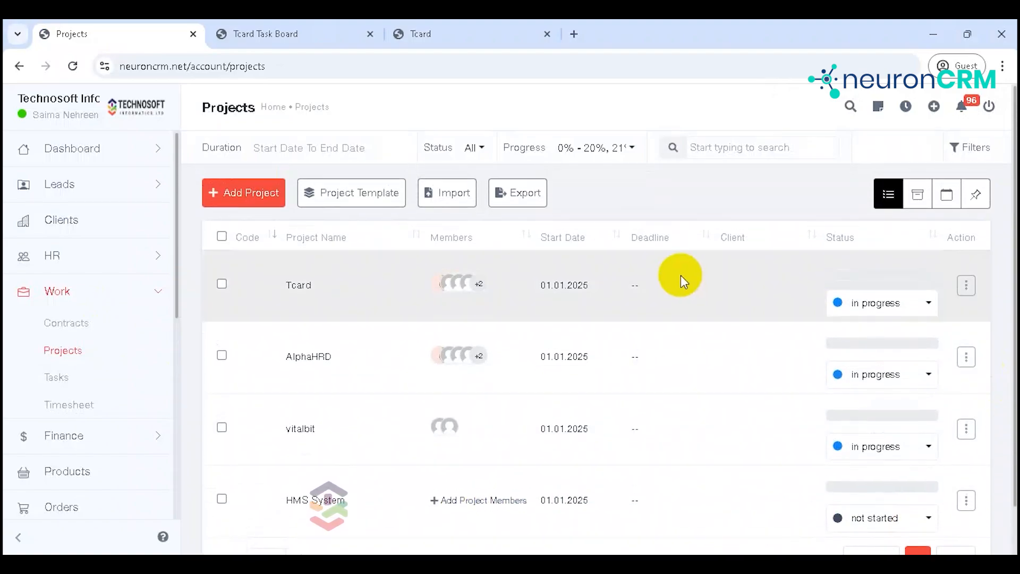
# Create and save a project template named educational template in the Educational category, leaving the summary and notes empty
pyautogui.click(359, 196)
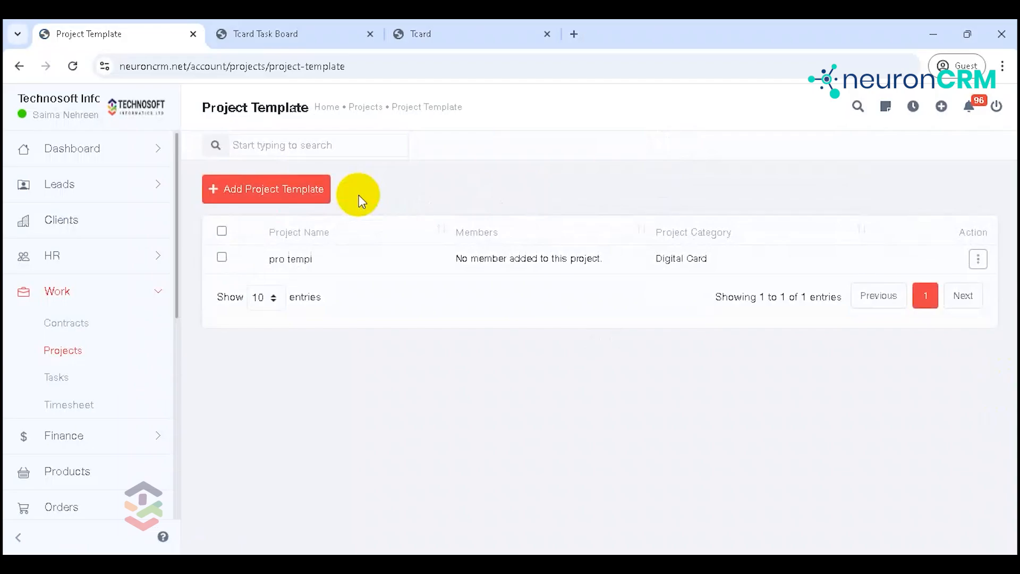
pyautogui.click(304, 193)
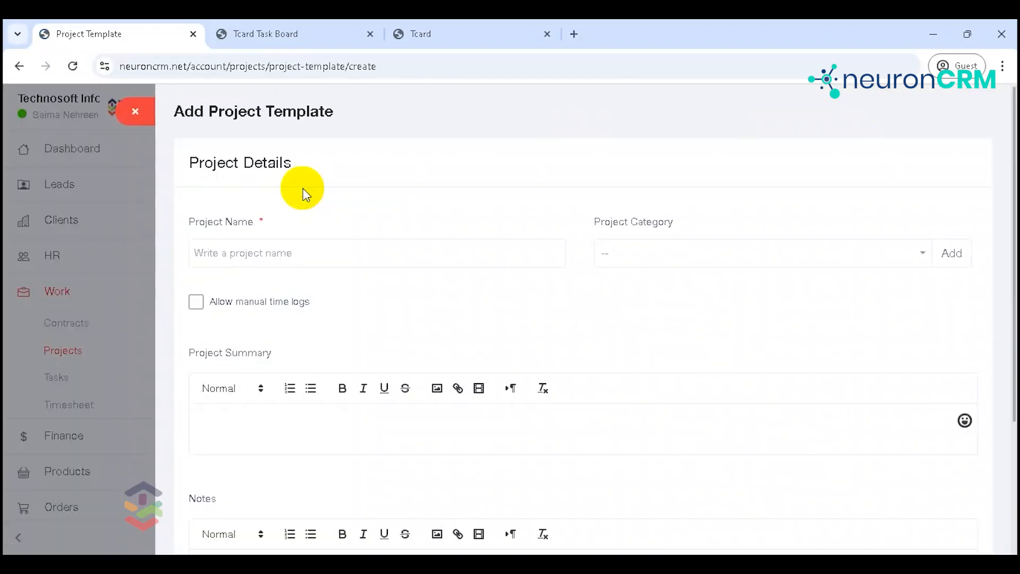
pyautogui.click(299, 258)
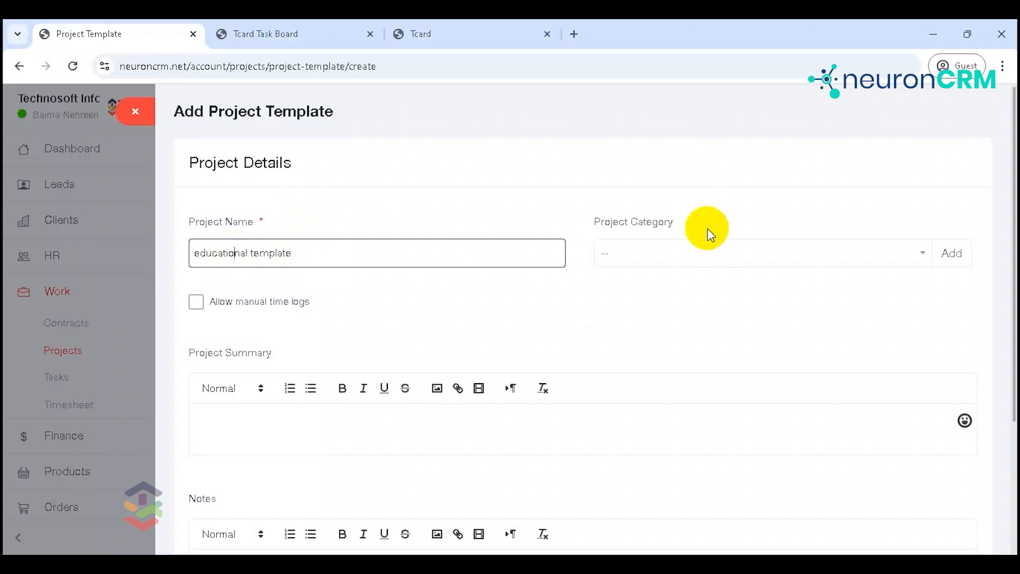
pyautogui.click(705, 248)
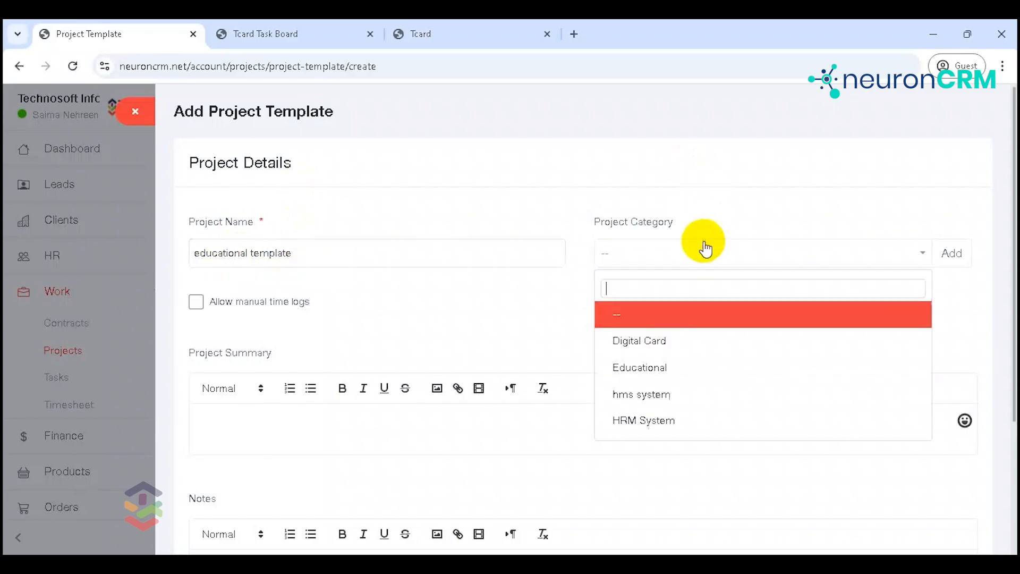
pyautogui.click(662, 375)
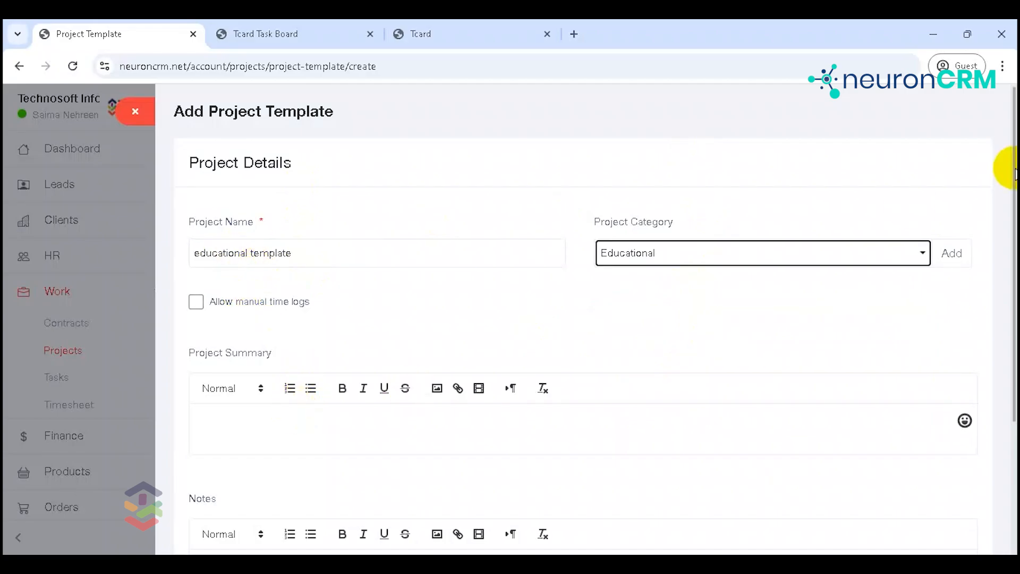
pyautogui.moveTo(1012, 170); pyautogui.dragTo(1013, 301)
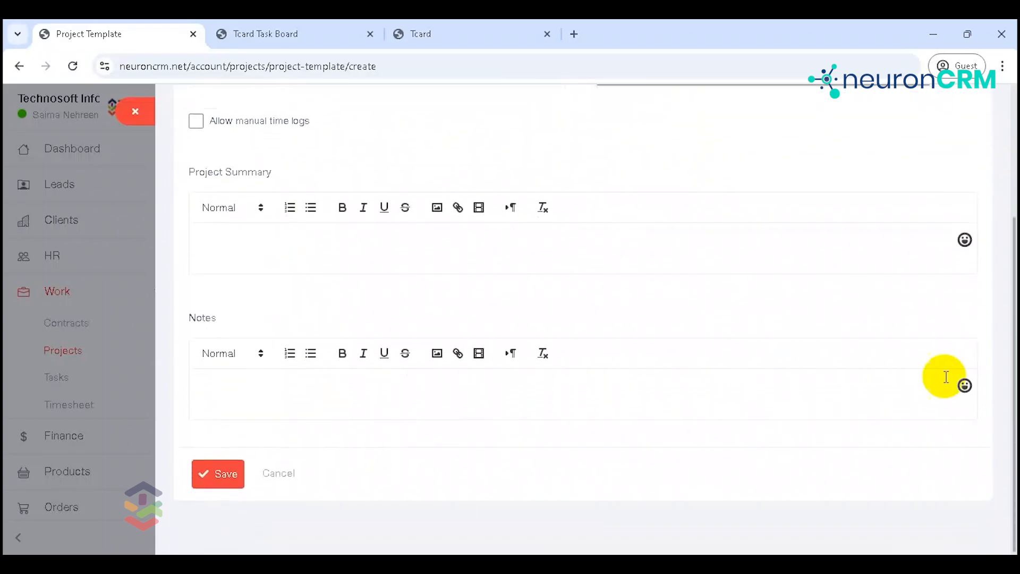
pyautogui.click(221, 478)
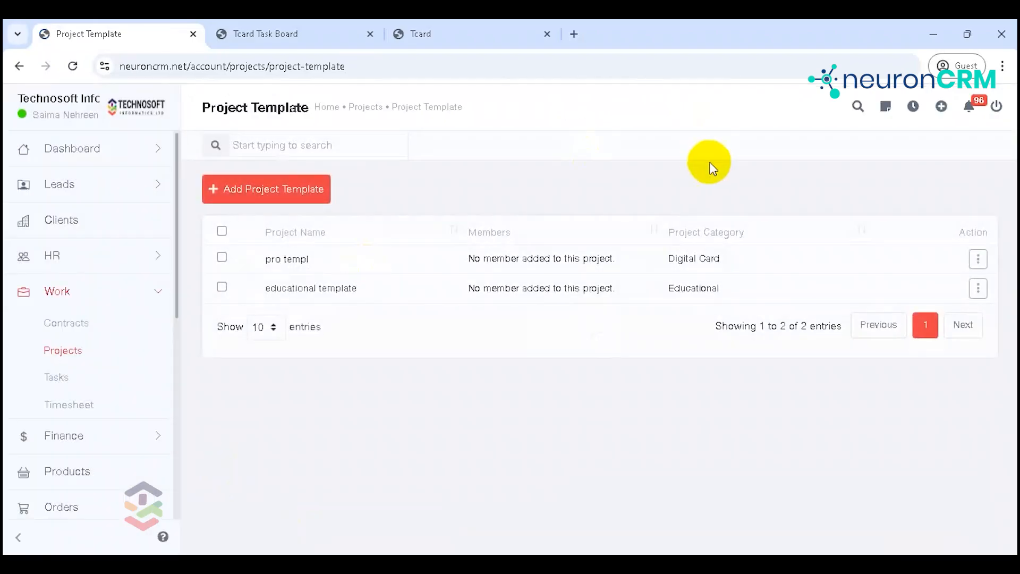
# Open the project creation form from the educational template, review its prefilled details, and close it without saving
pyautogui.click(979, 291)
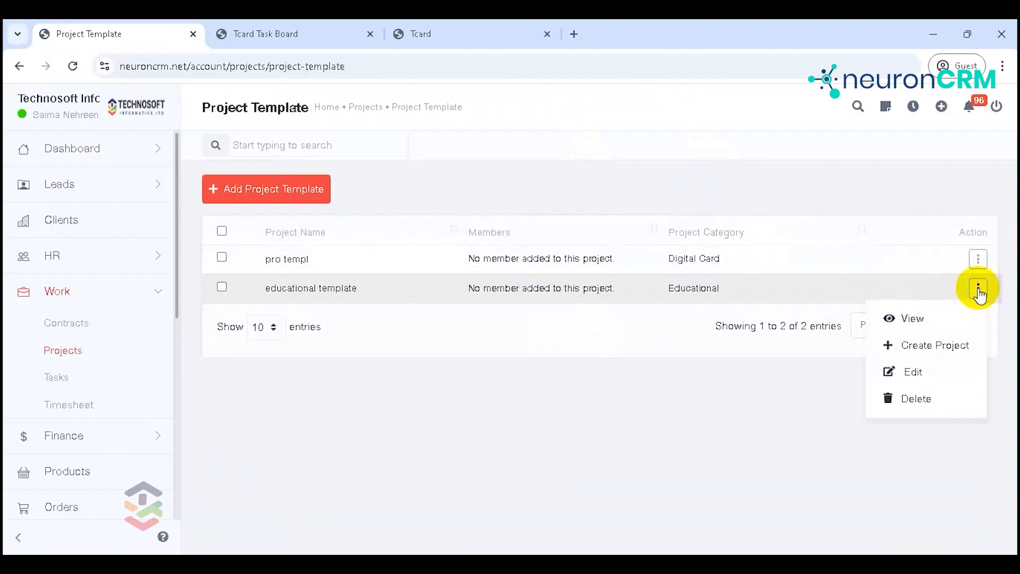
pyautogui.click(939, 348)
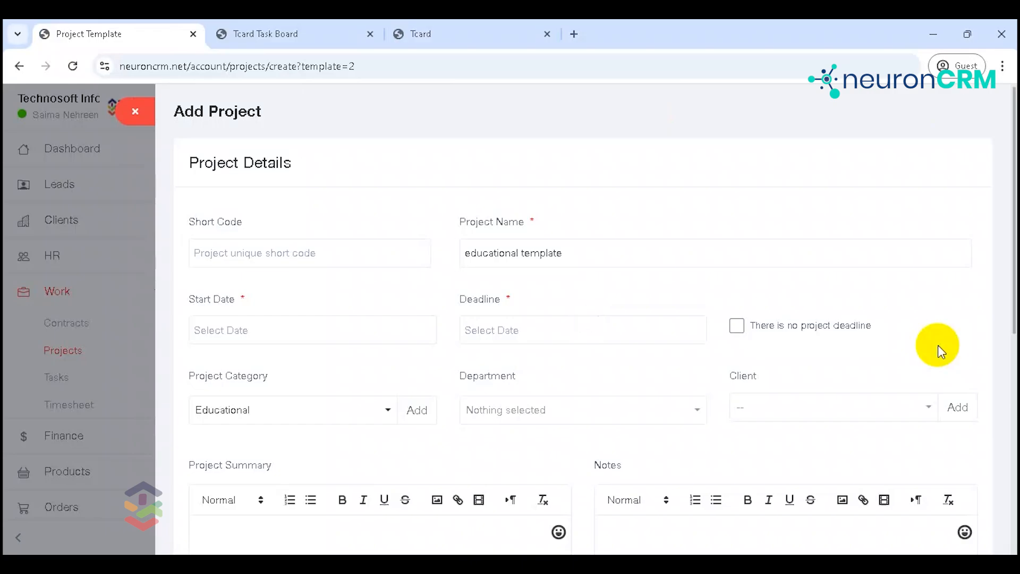
pyautogui.click(707, 252)
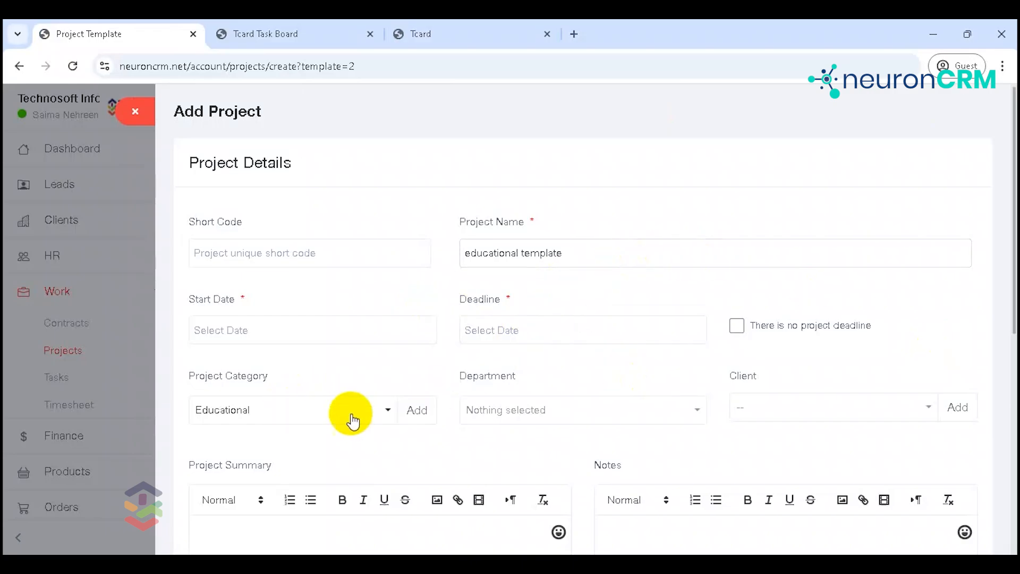
pyautogui.moveTo(1015, 263)
pyautogui.mouseDown()
pyautogui.moveTo(1015, 374)
pyautogui.moveTo(1015, 258)
pyautogui.mouseUp()
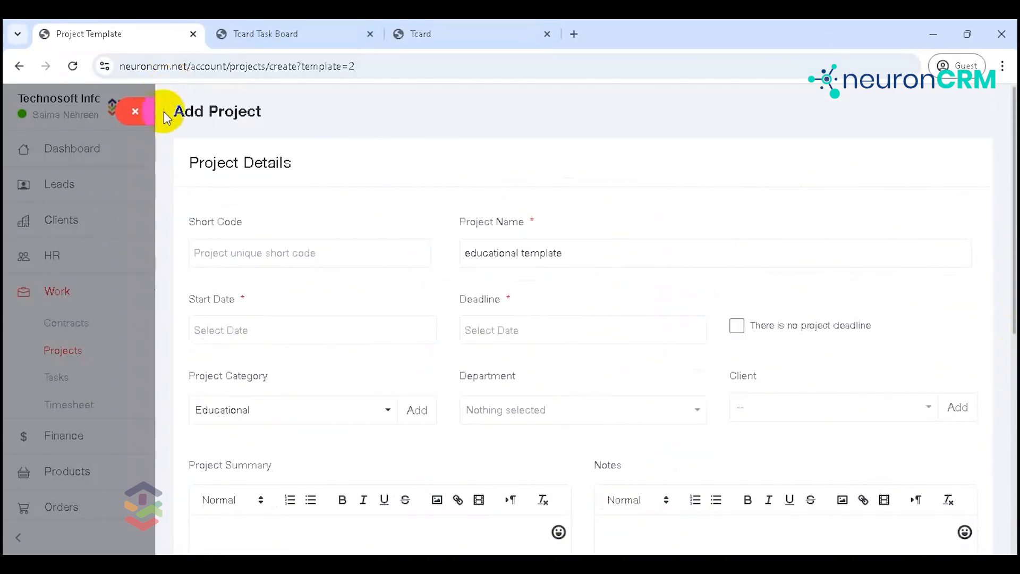
pyautogui.click(147, 118)
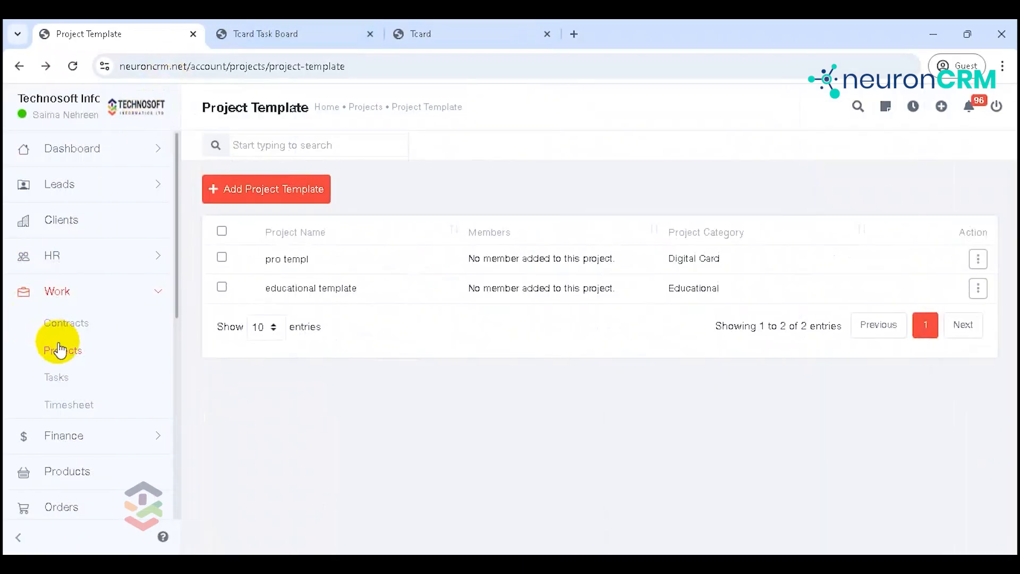
# Return to the project list and look at its calendar view
pyautogui.click(58, 350)
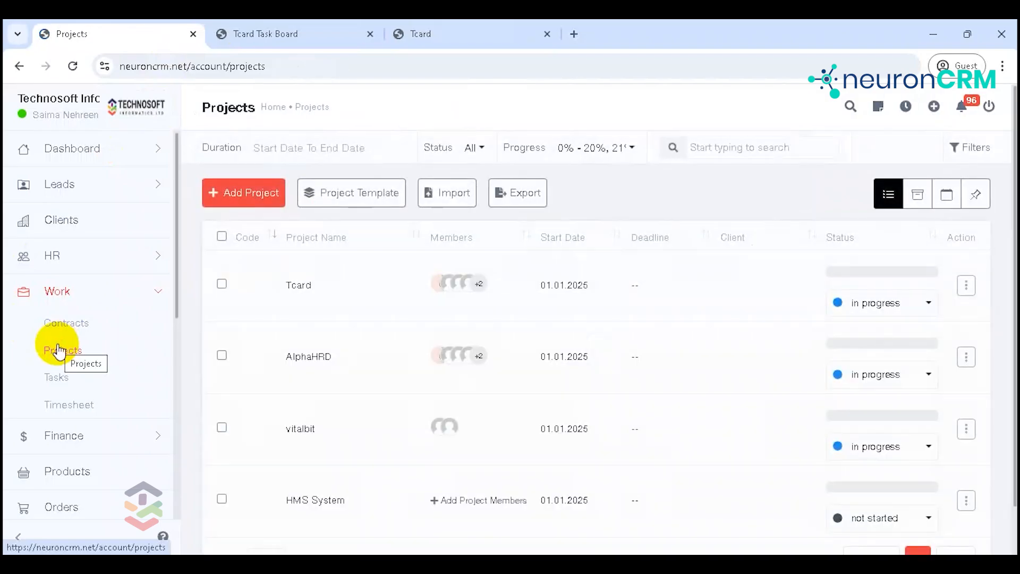
pyautogui.click(389, 197)
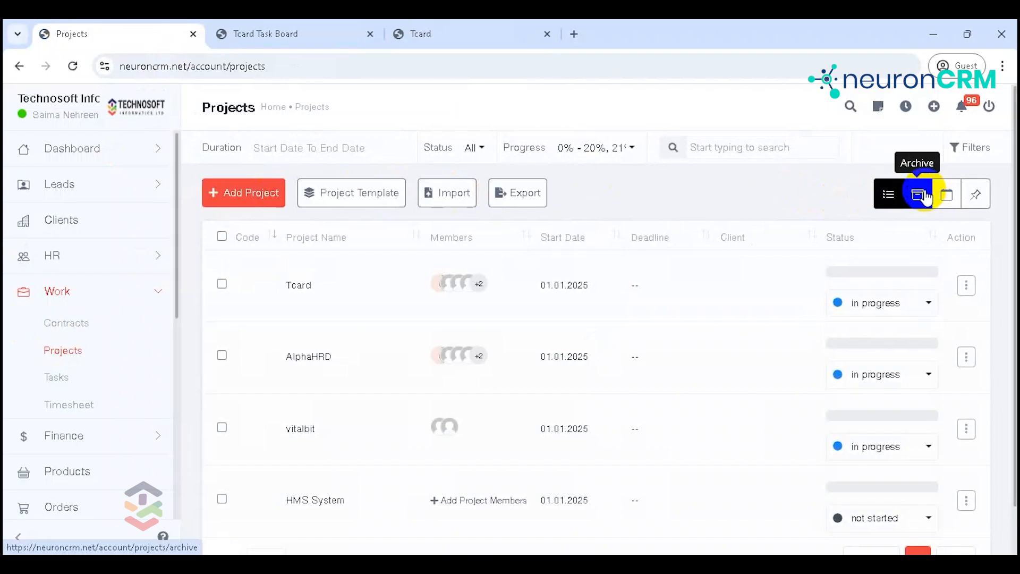
pyautogui.click(951, 205)
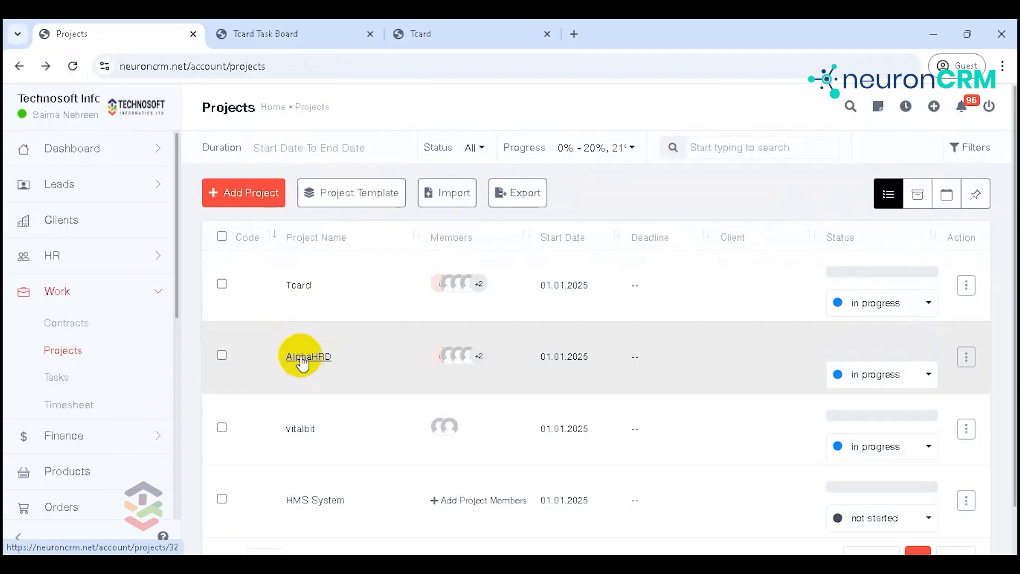
# Open the AlphaHRD project and examine its overview, available project actions and status options, leaving the status as it is
pyautogui.click(305, 357)
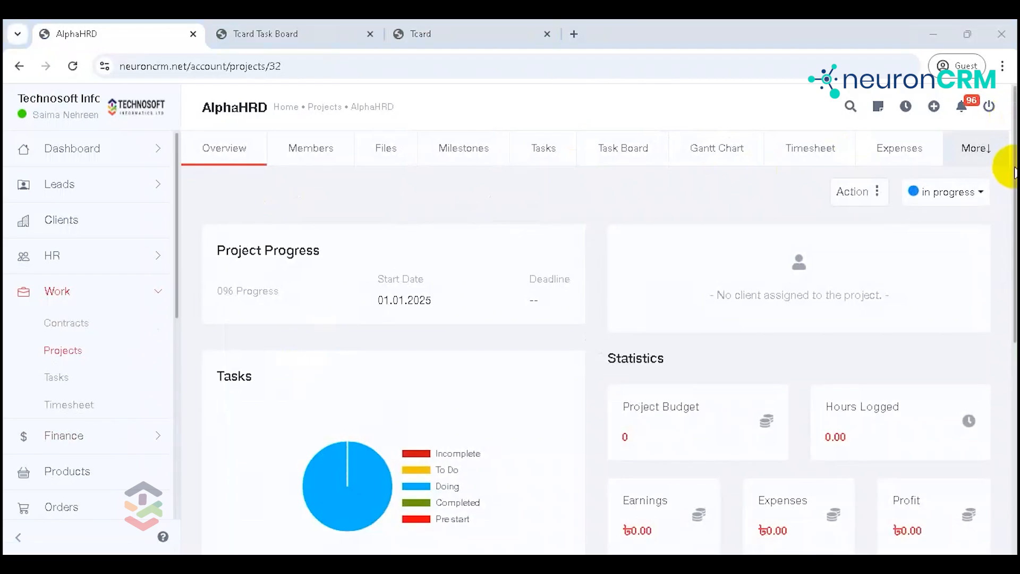
pyautogui.moveTo(1009, 171); pyautogui.dragTo(1016, 119)
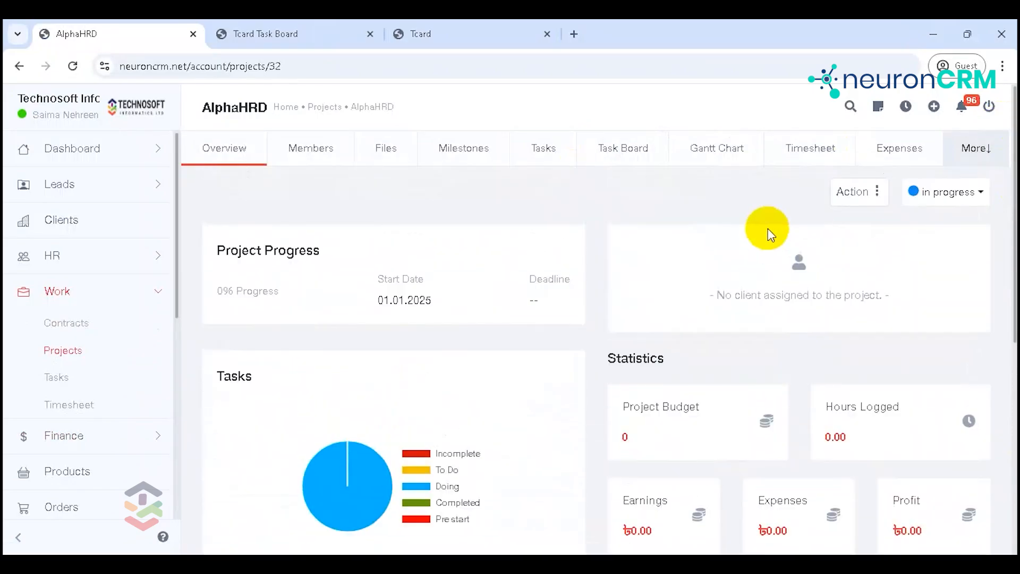
pyautogui.click(862, 192)
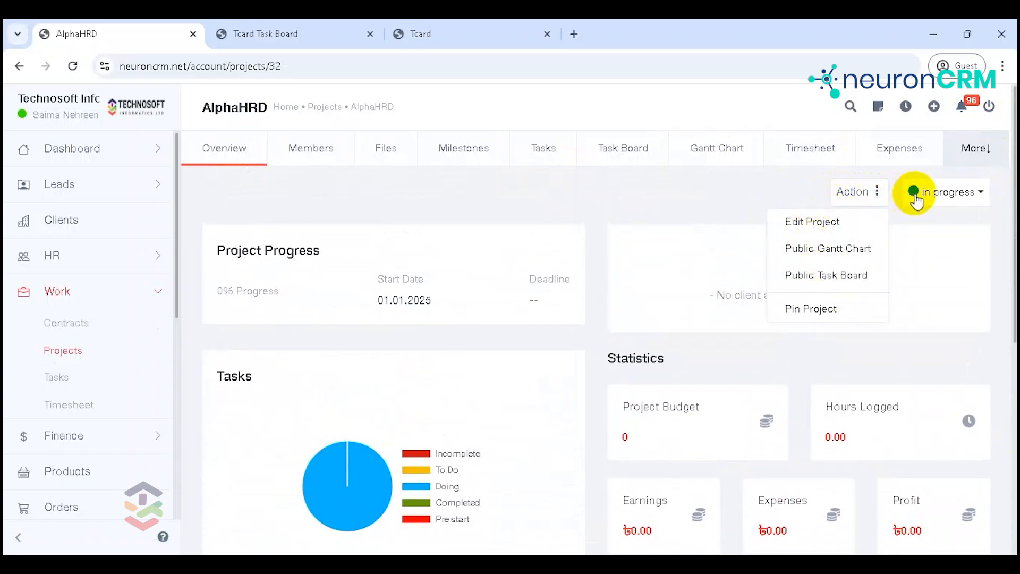
pyautogui.click(914, 197)
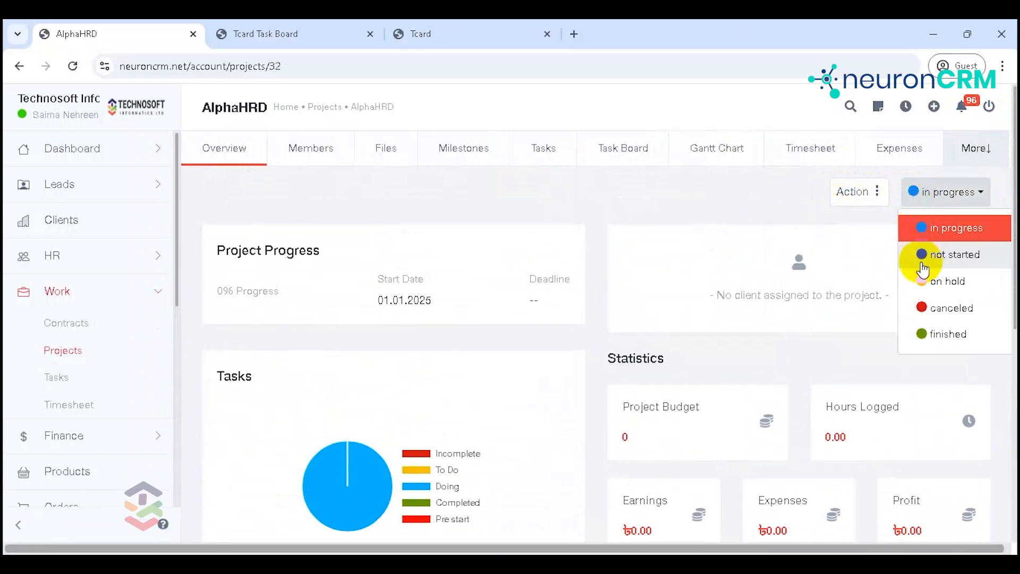
pyautogui.click(566, 191)
# Review the AlphaHRD project's member list with its hourly rates, user roles and options for adding or deleting members
pyautogui.click(317, 151)
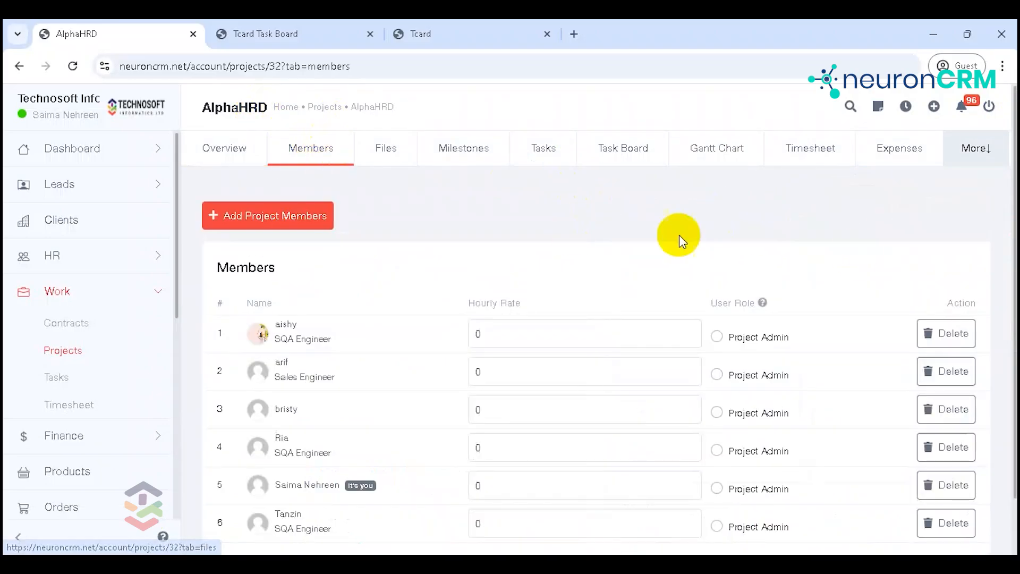
pyautogui.moveTo(1014, 202); pyautogui.dragTo(1003, 255)
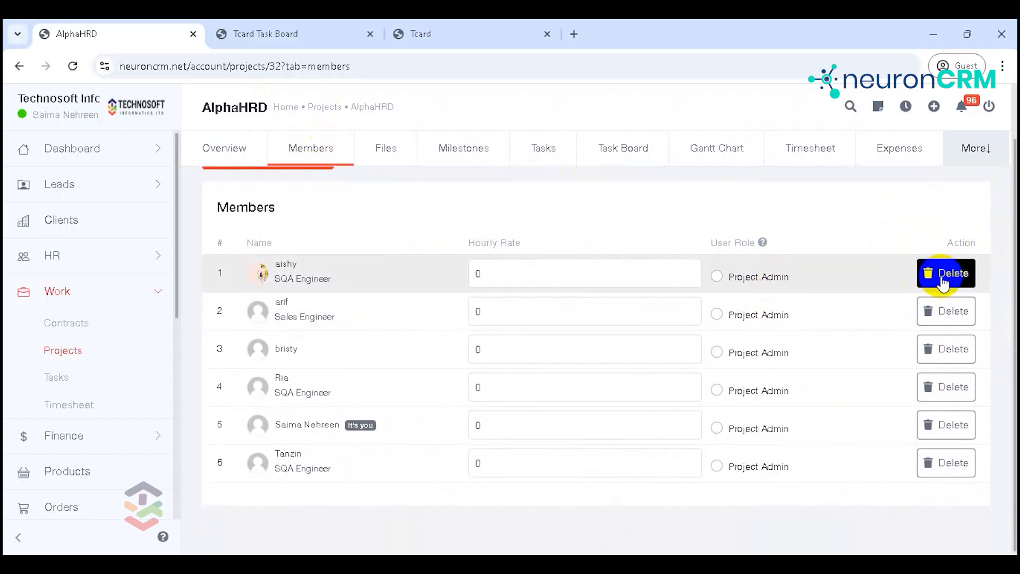
pyautogui.moveTo(1014, 229); pyautogui.dragTo(1010, 151)
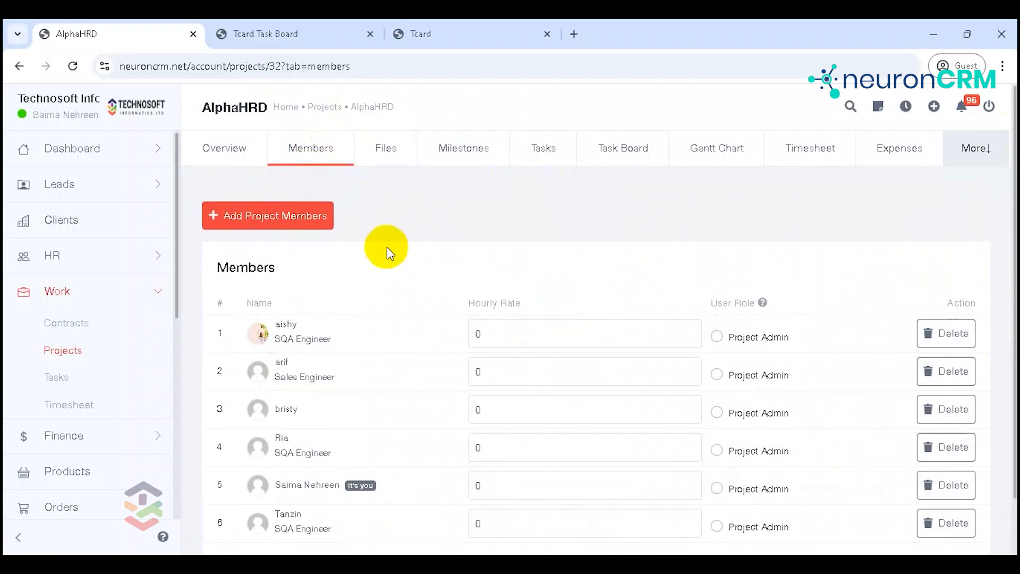
pyautogui.click(303, 220)
# Examine the AlphaHRD project's files, milestones, tasks, task board, Gantt chart, timesheet and expenses, plus its additional sections
pyautogui.click(400, 155)
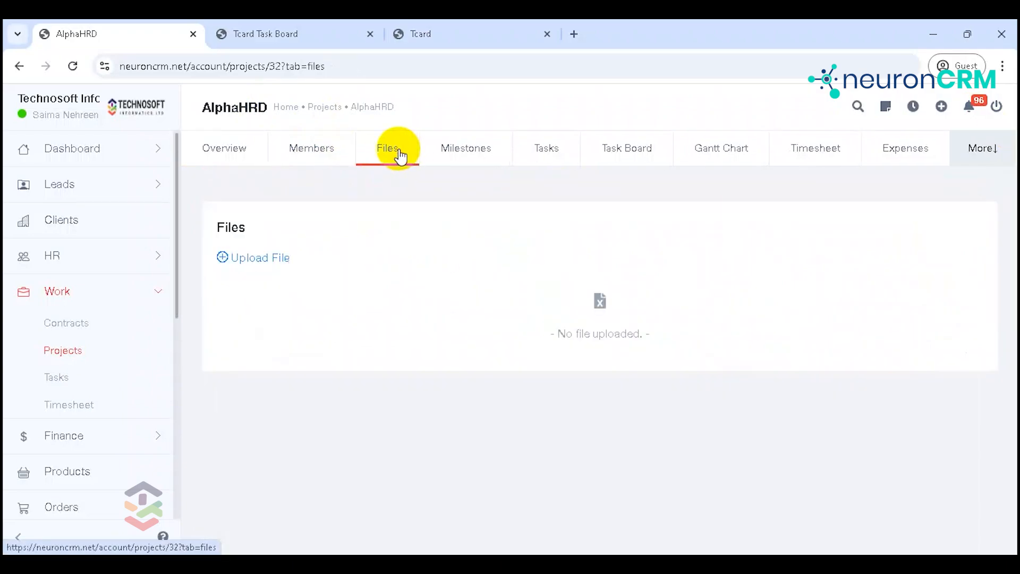
pyautogui.click(475, 149)
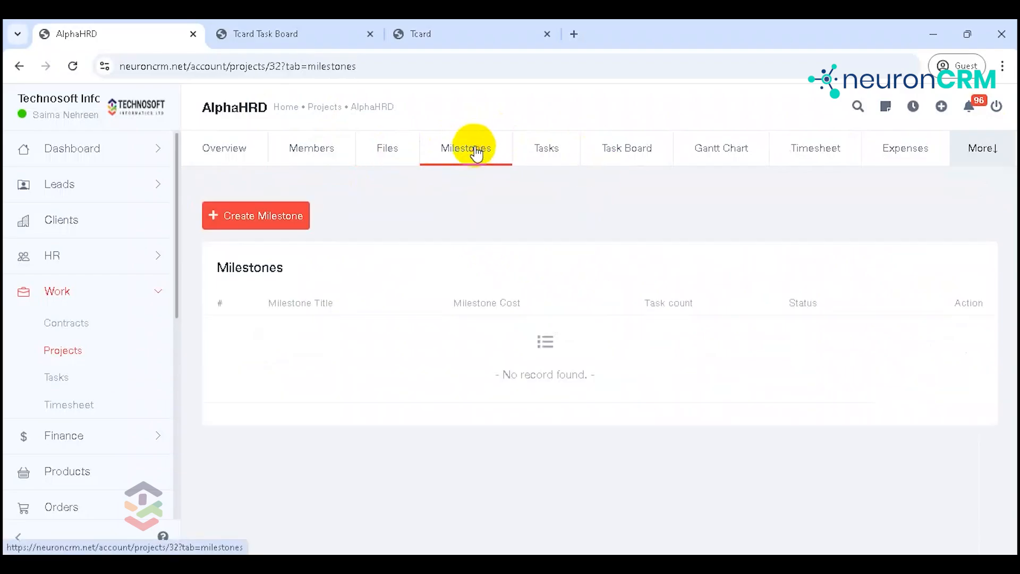
pyautogui.click(540, 148)
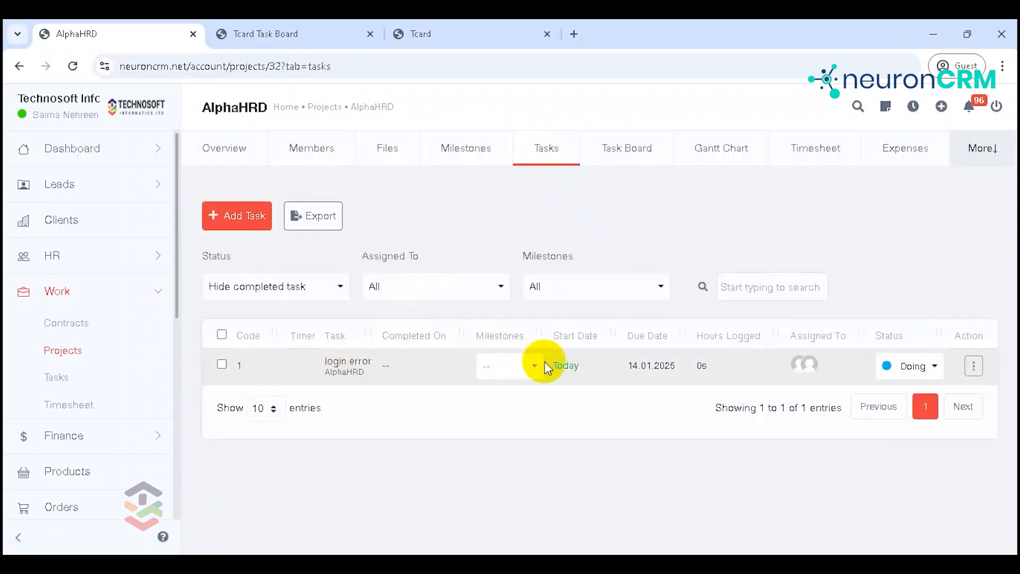
pyautogui.click(645, 165)
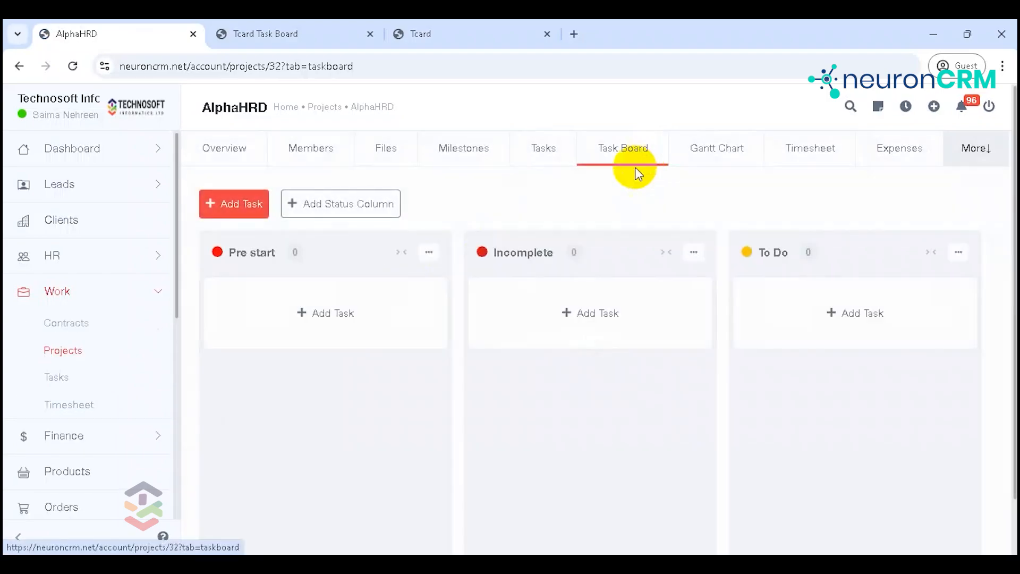
pyautogui.click(719, 155)
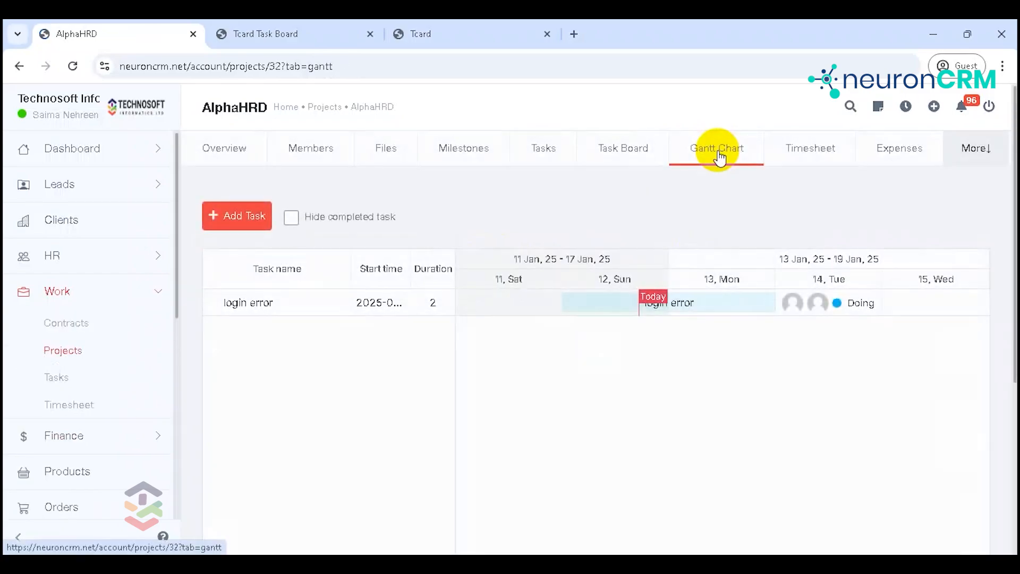
pyautogui.click(798, 155)
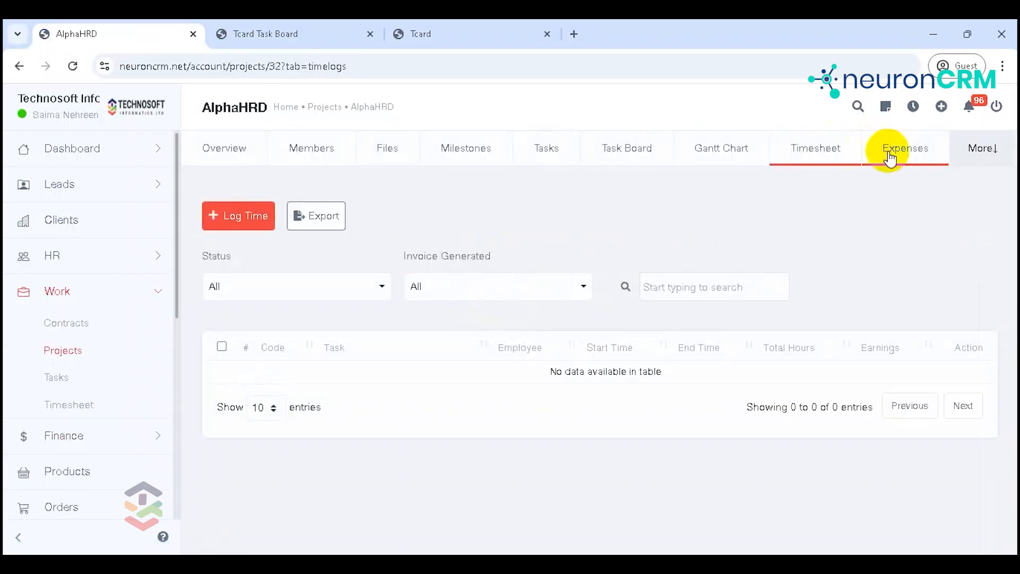
pyautogui.click(890, 157)
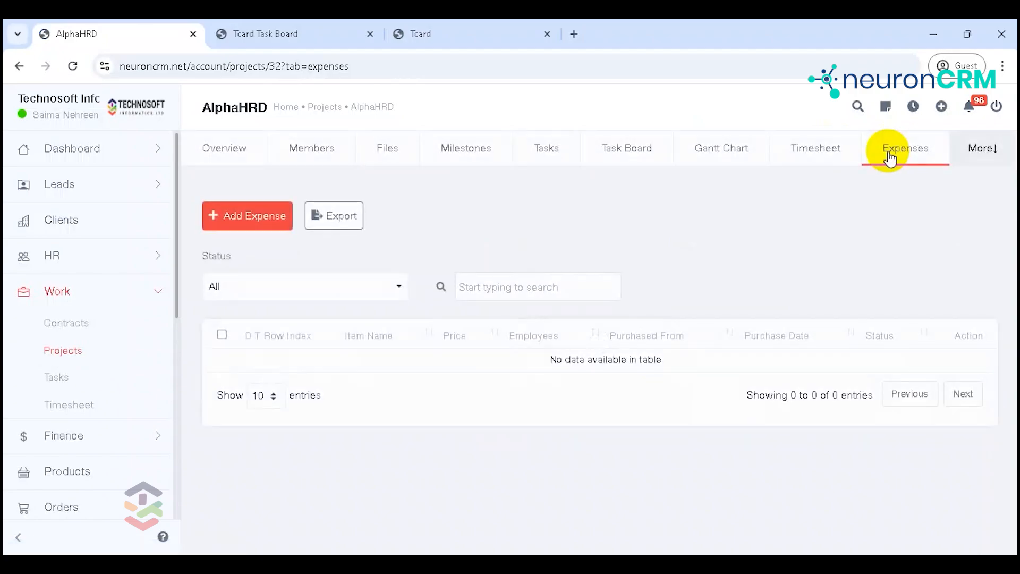
pyautogui.click(997, 163)
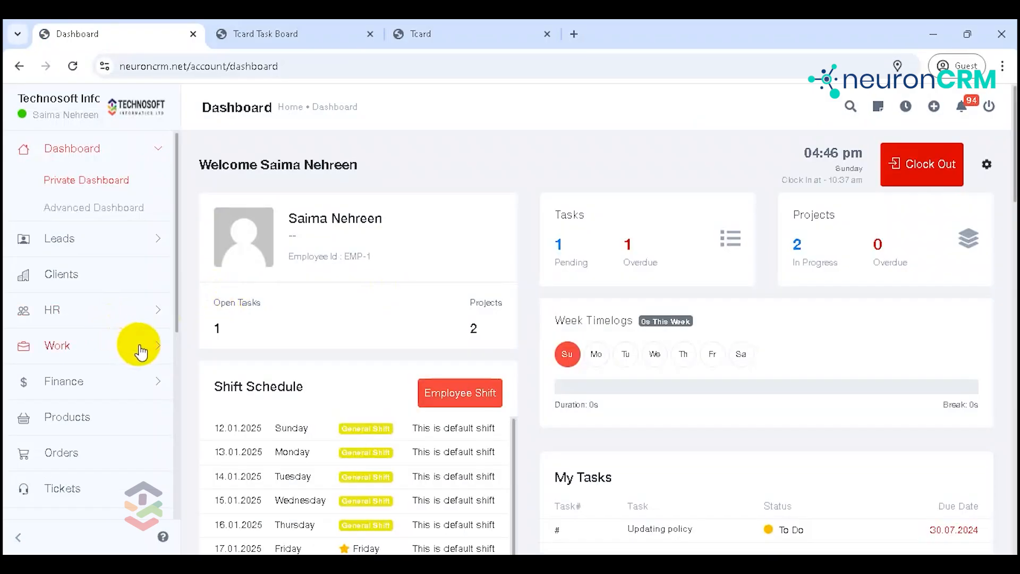
# Start a new task from the Work tasks list, titled login error, in the Testing category
pyautogui.click(140, 348)
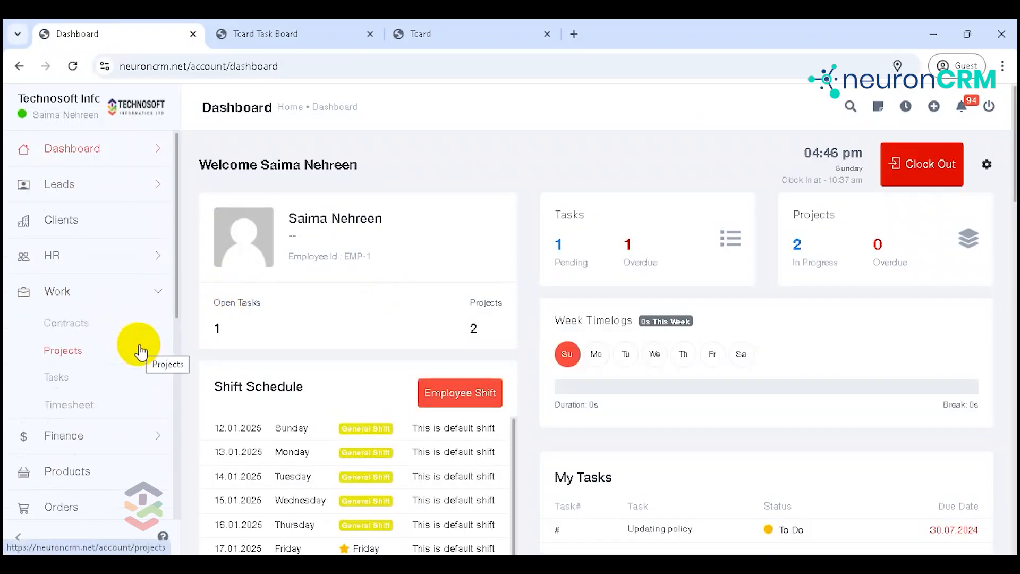
pyautogui.click(89, 375)
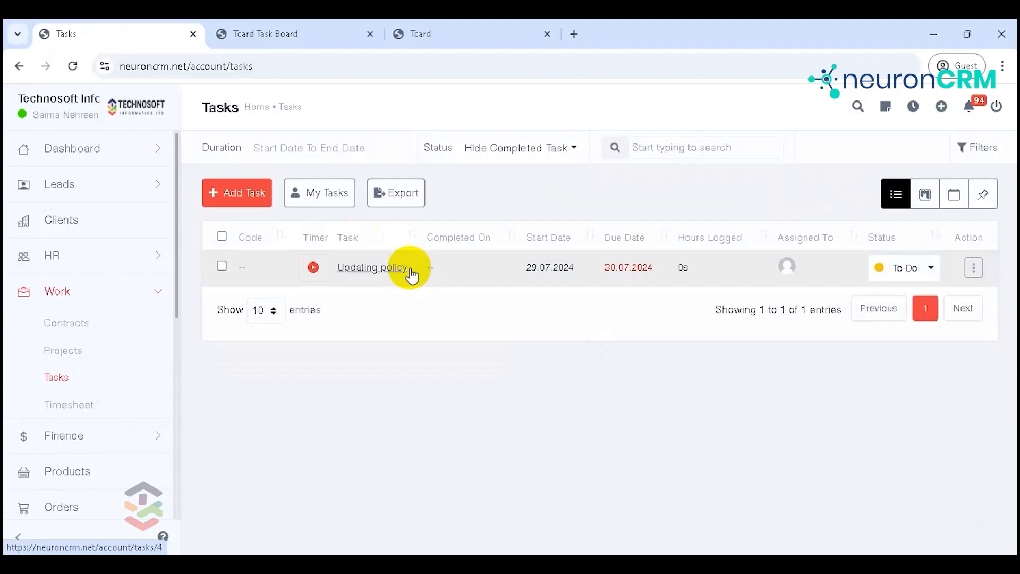
pyautogui.click(247, 205)
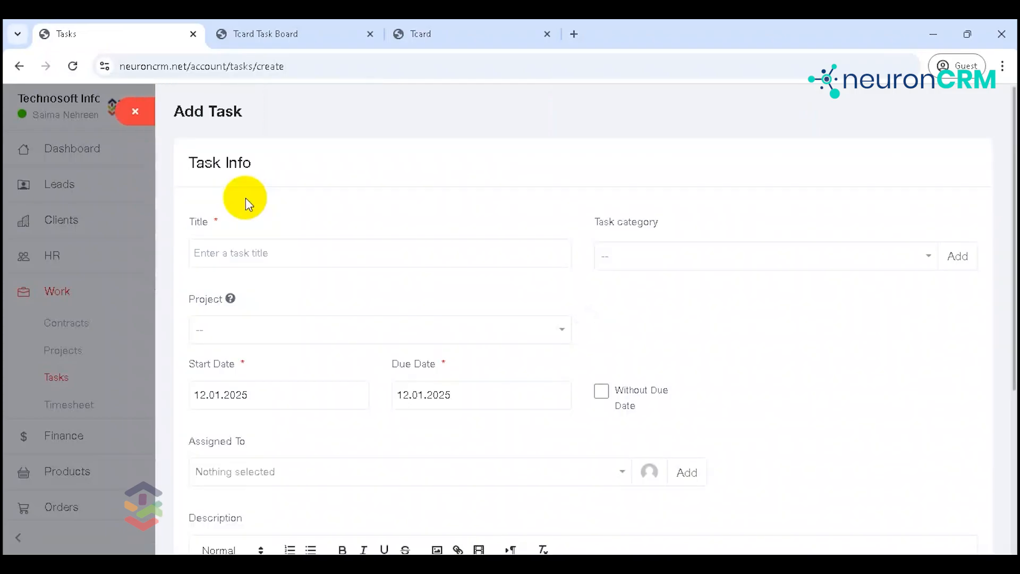
pyautogui.click(278, 260)
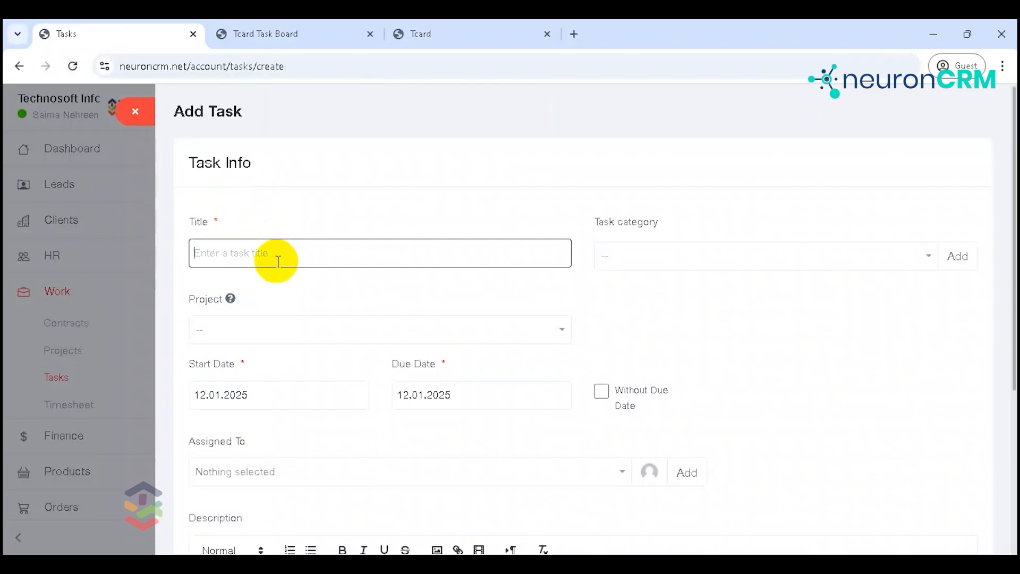
pyautogui.write('I')
pyautogui.click(660, 255)
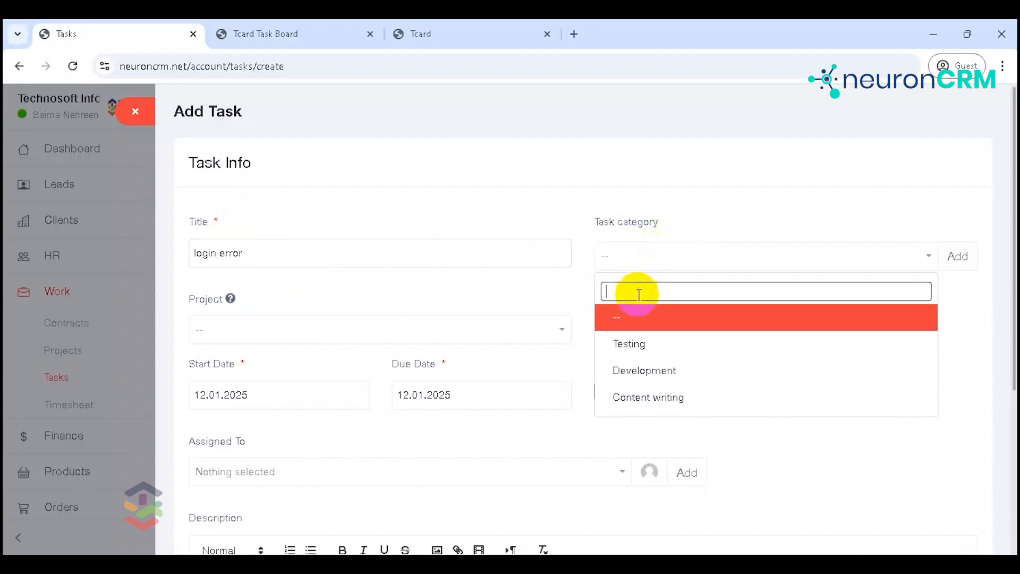
pyautogui.click(635, 347)
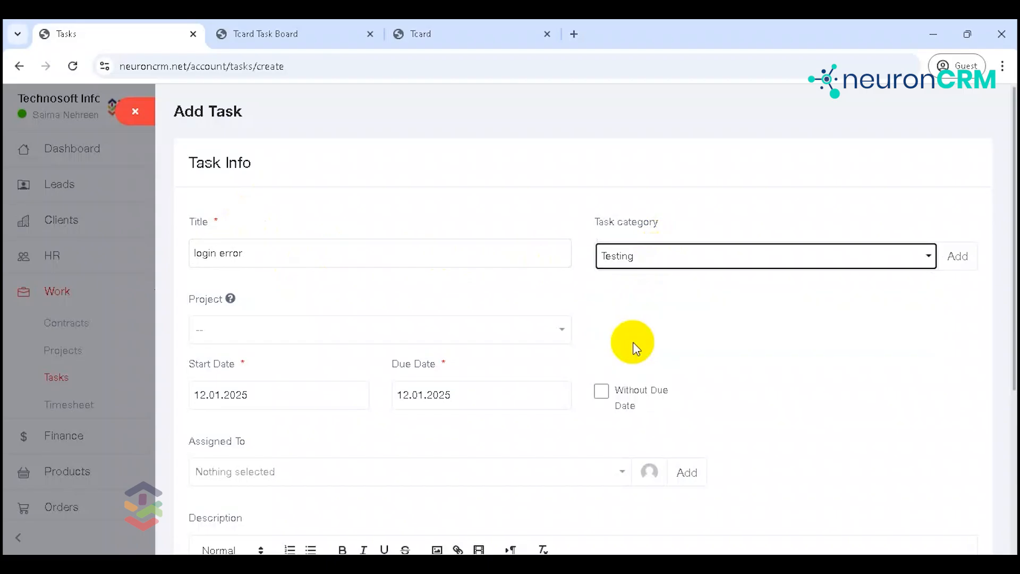
# Check the existing task categories without adding one, and assign the task to the AlphaHRD project
pyautogui.click(956, 260)
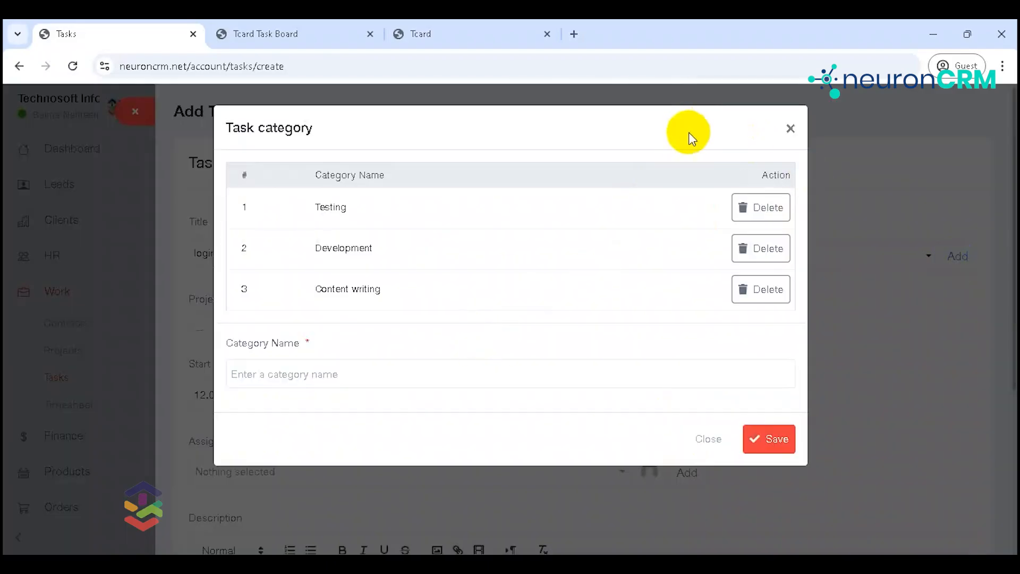
pyautogui.click(790, 130)
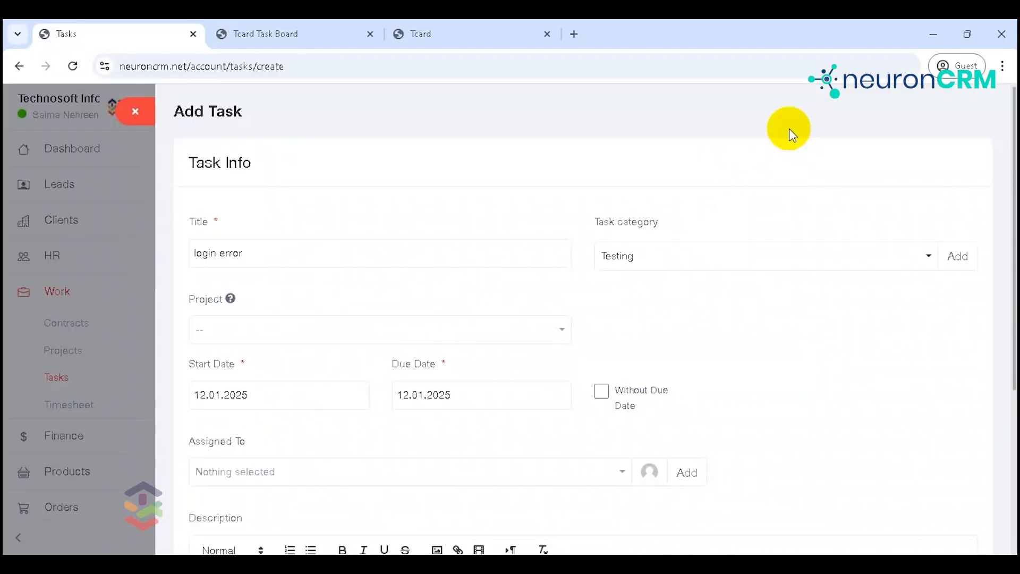
pyautogui.click(282, 343)
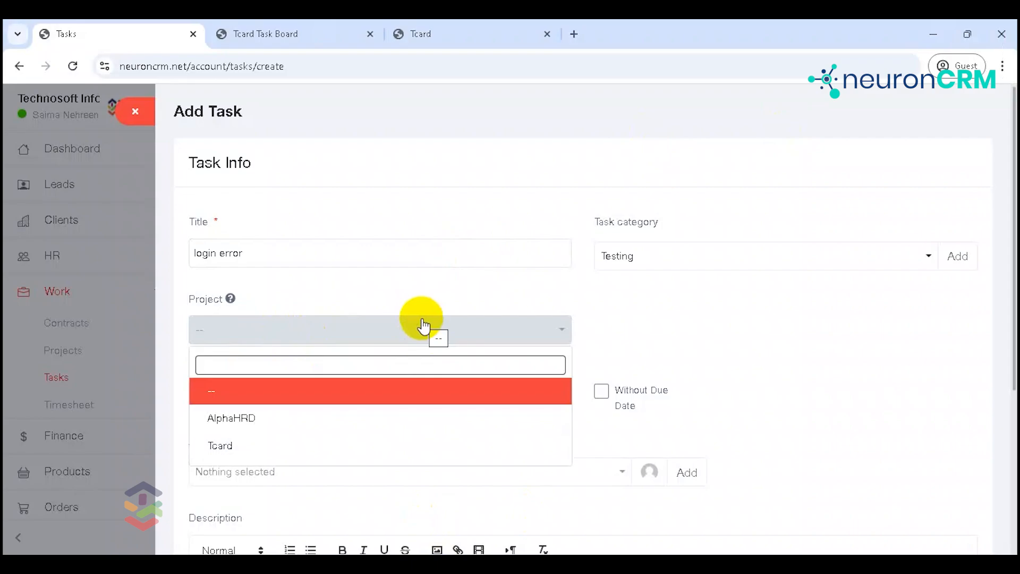
pyautogui.click(375, 426)
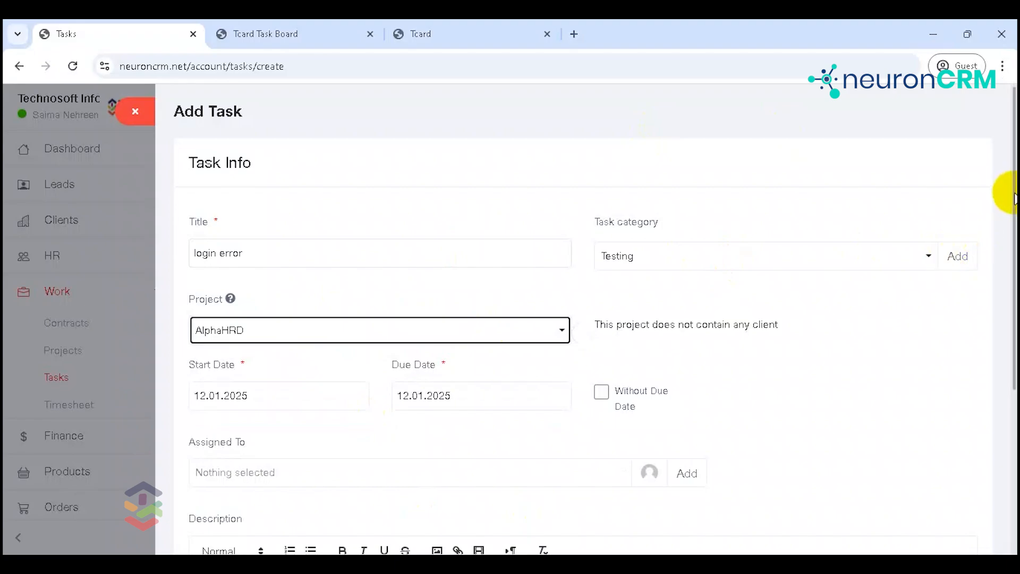
# Set the task's due date to 14.01.2025 and assign it to the second and fourth employees in the list
pyautogui.scroll(-2, 1005, 193)
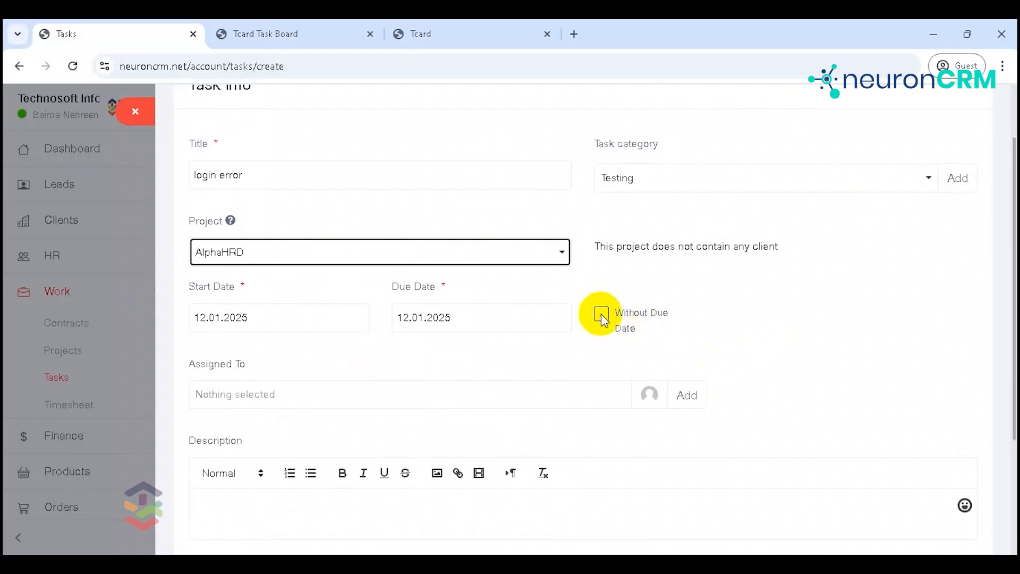
pyautogui.click(503, 326)
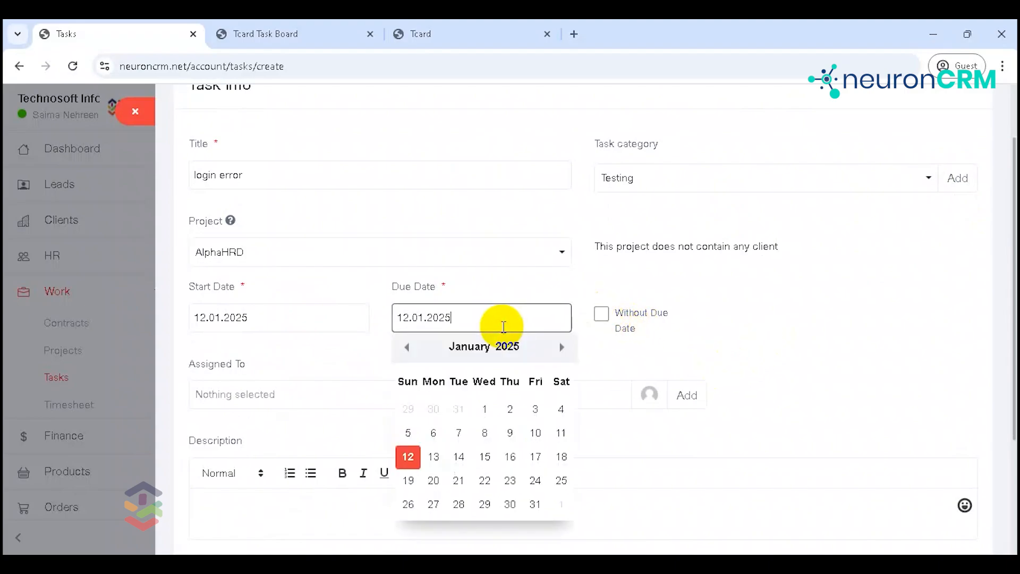
pyautogui.click(459, 458)
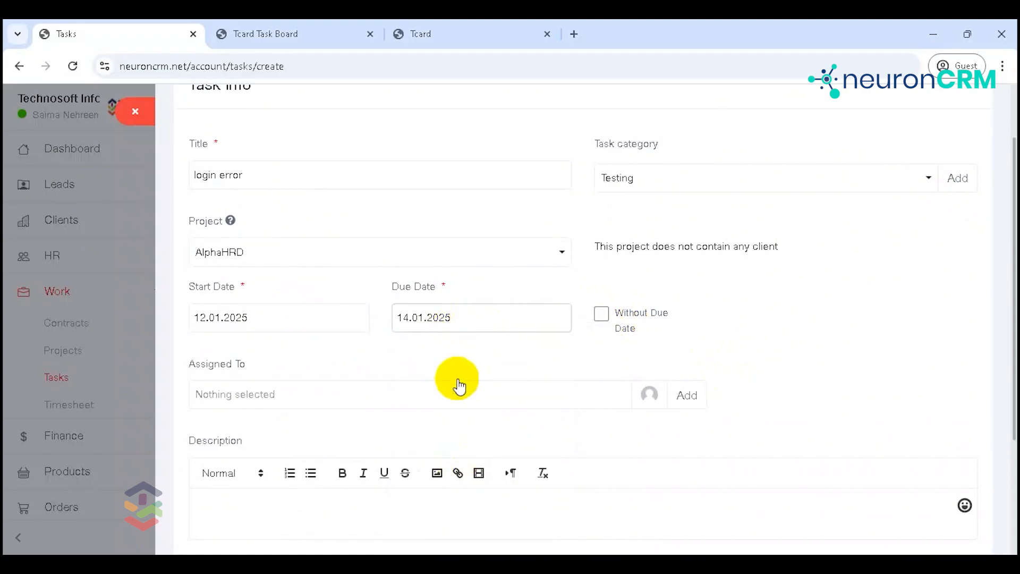
pyautogui.click(445, 403)
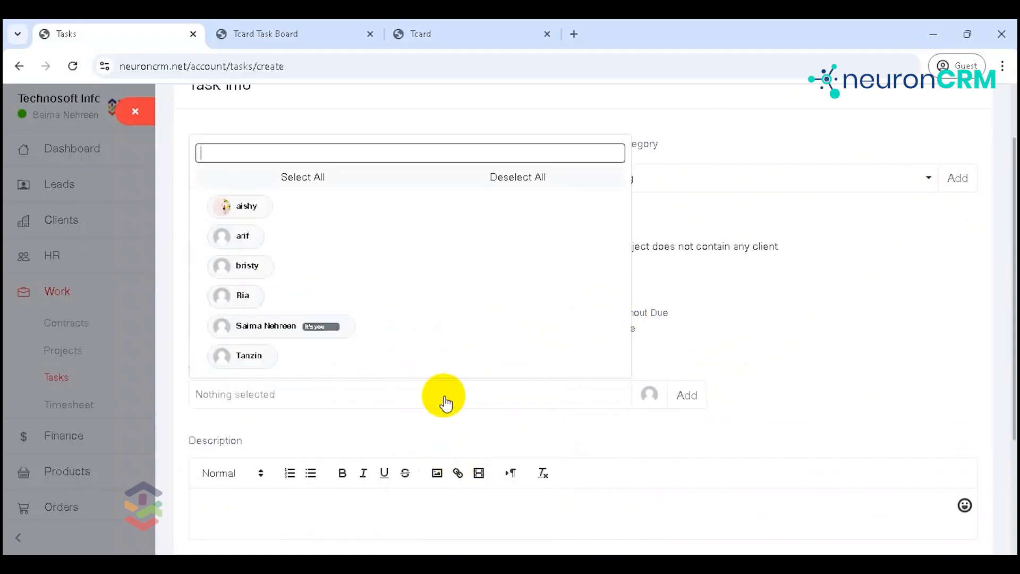
pyautogui.click(308, 298)
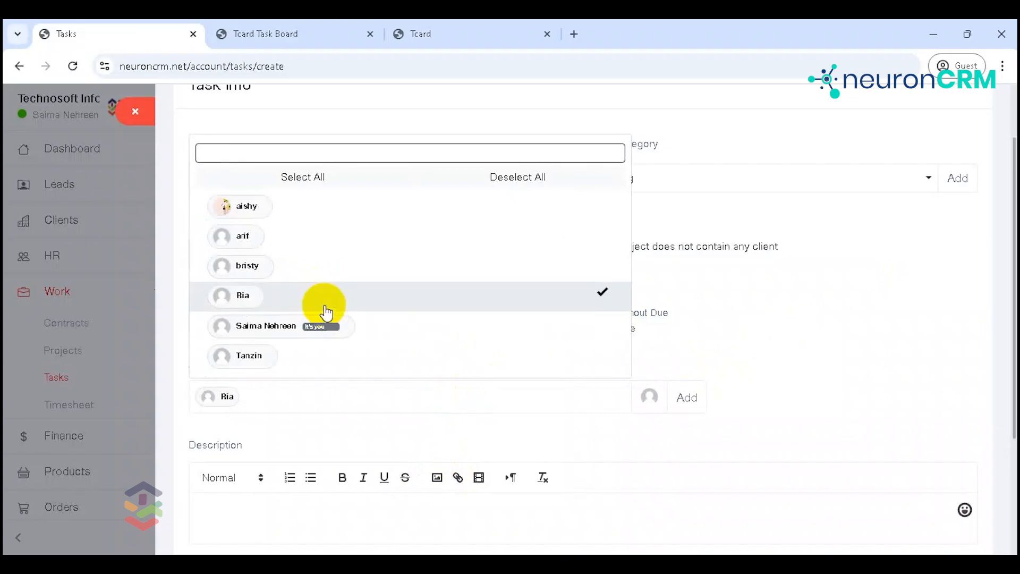
pyautogui.click(285, 235)
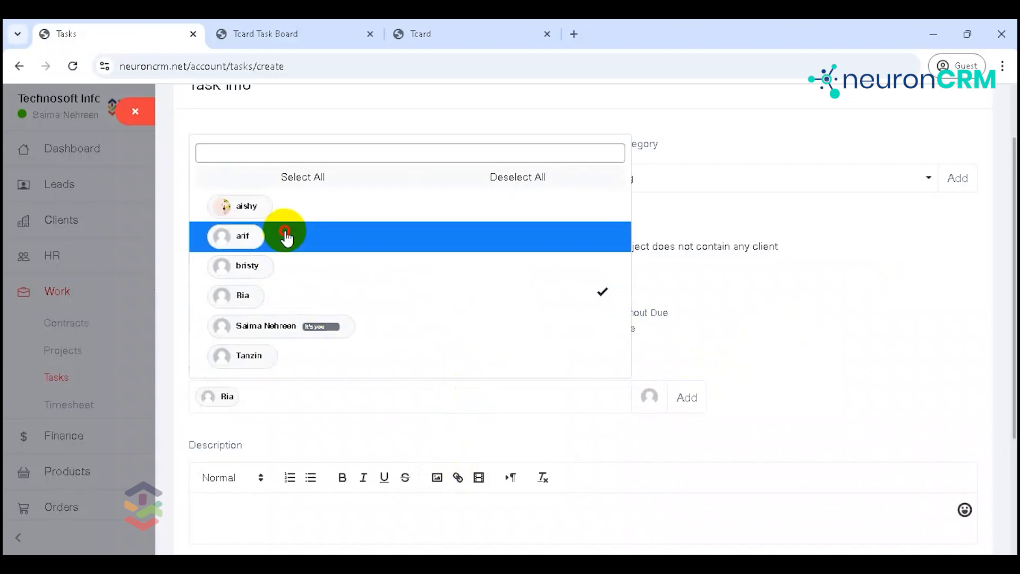
pyautogui.click(817, 310)
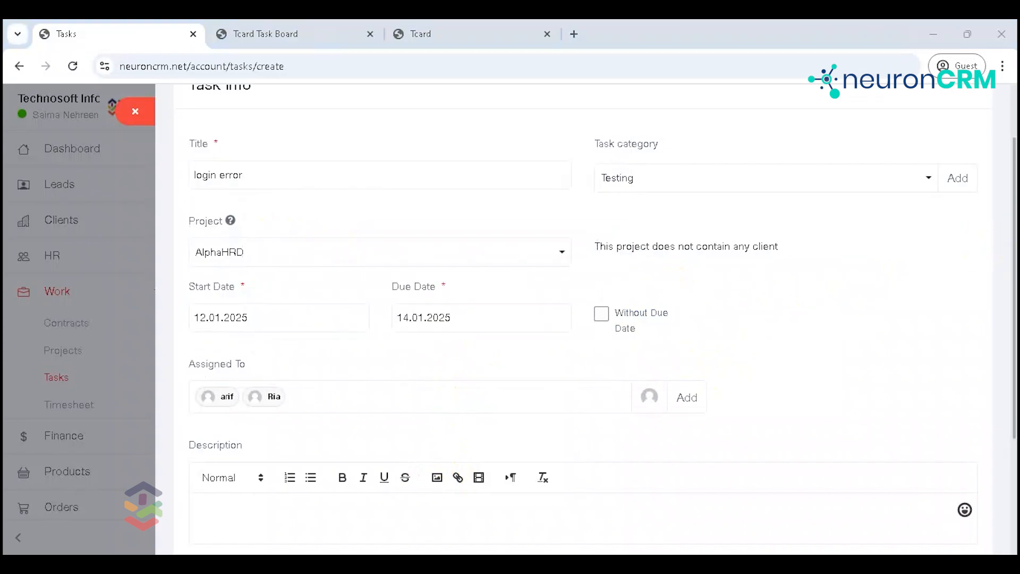
# Check the task's label, status and priority choices under Other Details, keep Incomplete and Medium, and save the task
pyautogui.scroll(-3, 1004, 311)
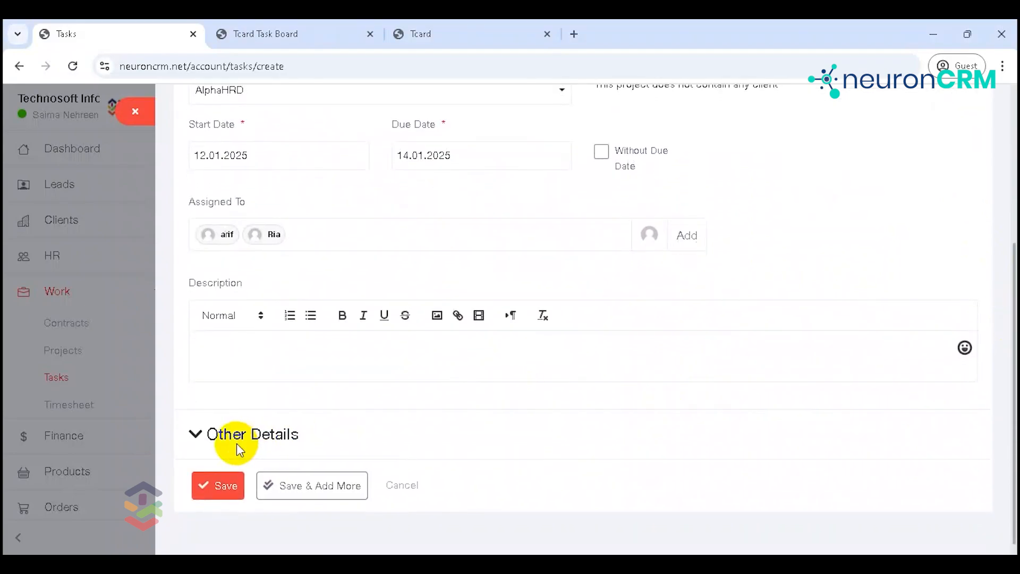
pyautogui.click(240, 441)
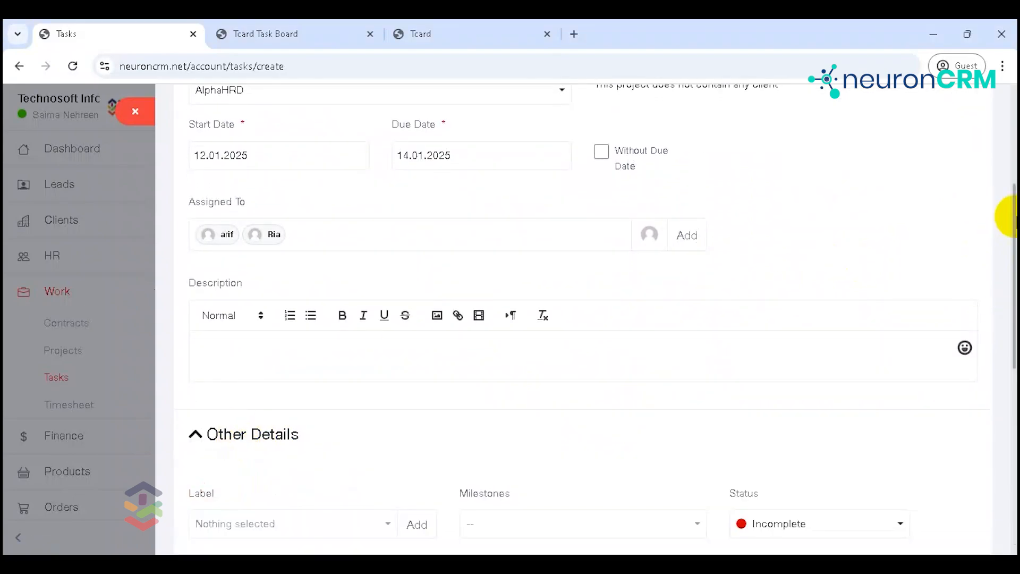
pyautogui.scroll(-5, 1015, 221)
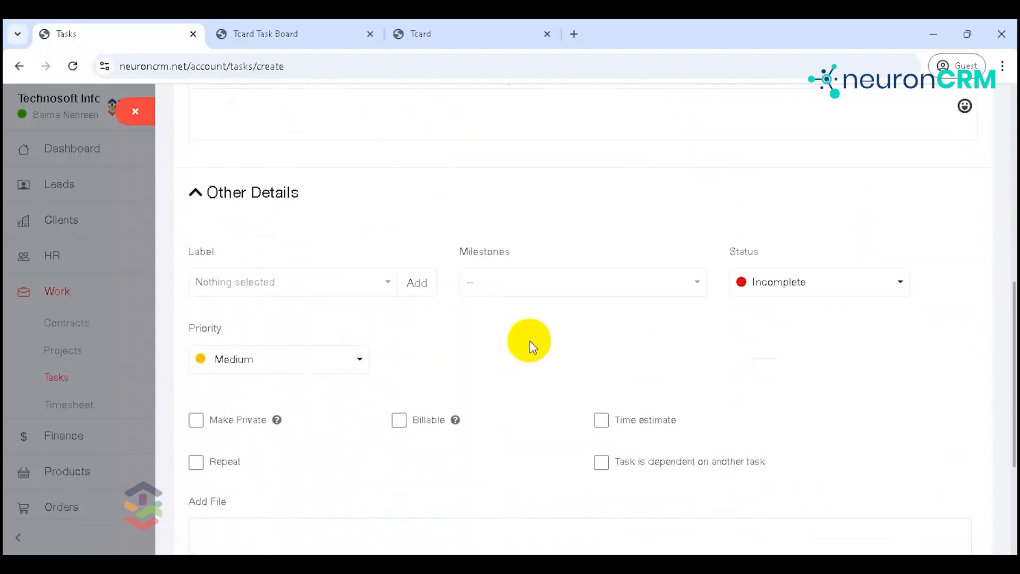
pyautogui.click(353, 281)
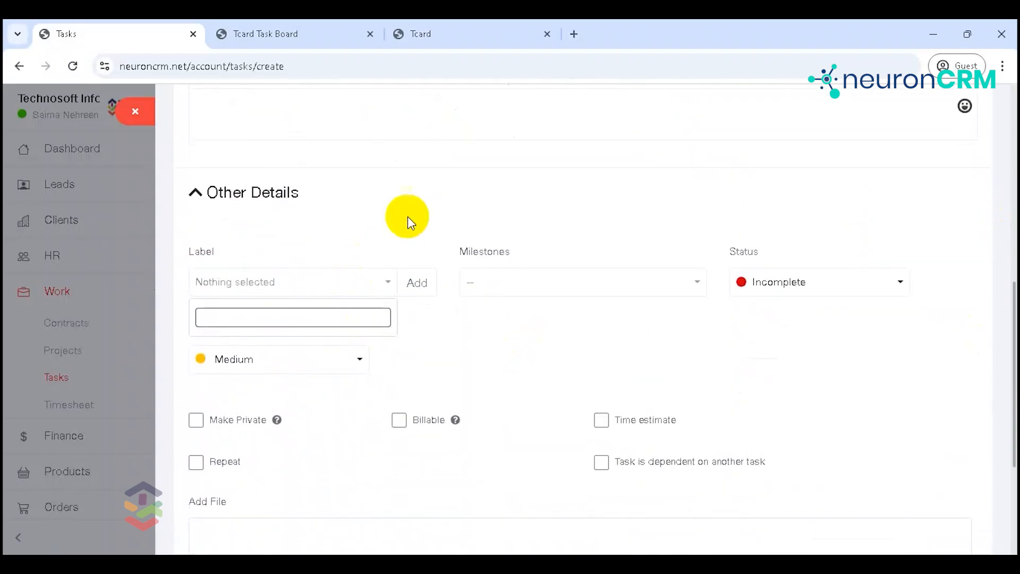
pyautogui.click(410, 212)
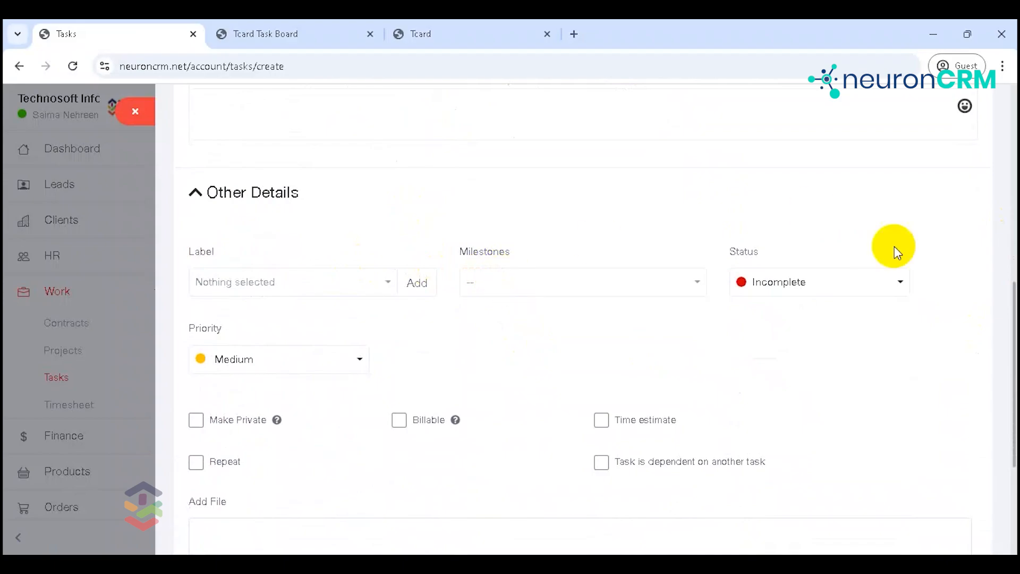
pyautogui.click(837, 284)
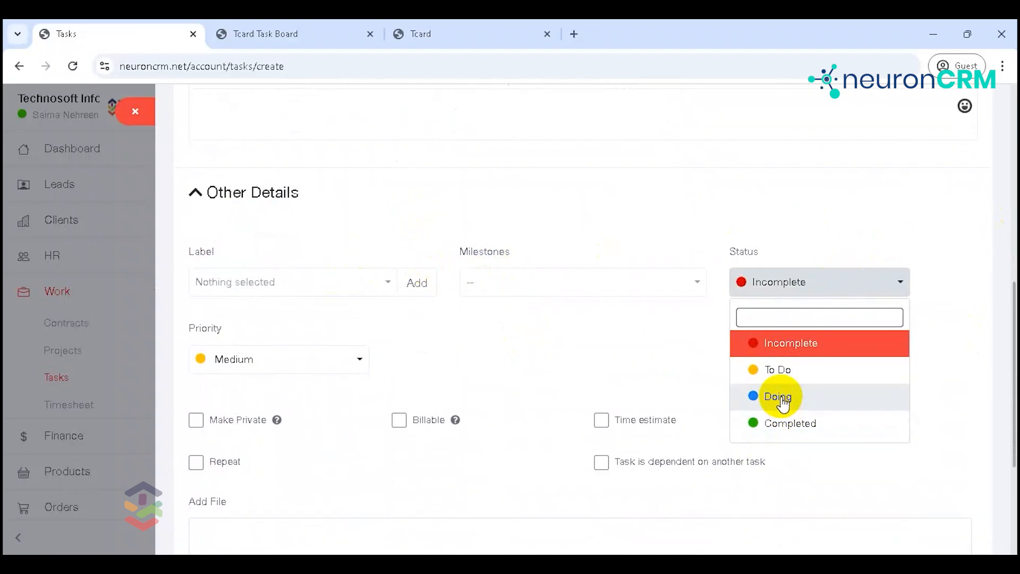
pyautogui.click(665, 344)
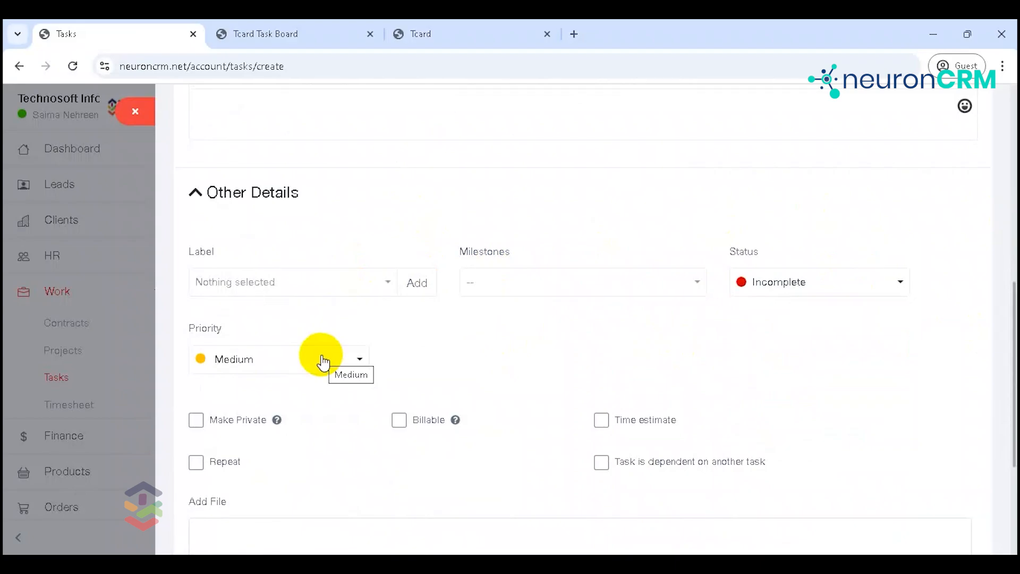
pyautogui.click(323, 364)
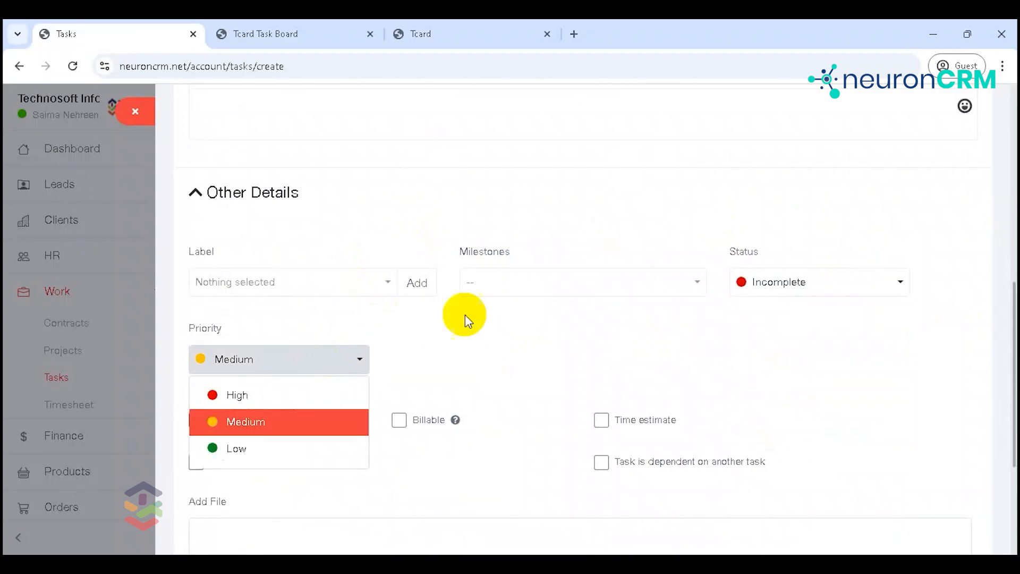
pyautogui.click(508, 328)
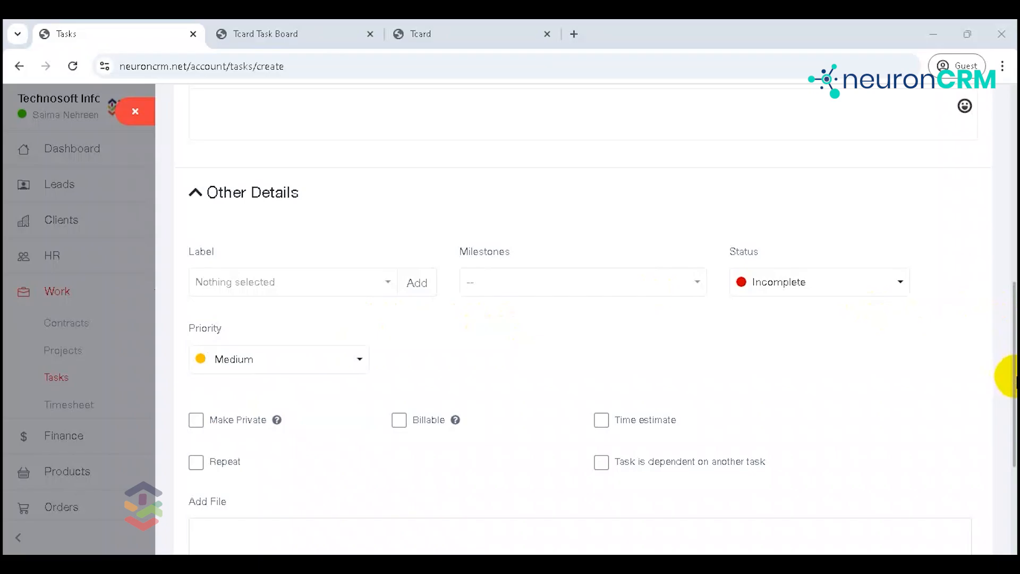
pyautogui.moveTo(1015, 376); pyautogui.dragTo(1015, 464)
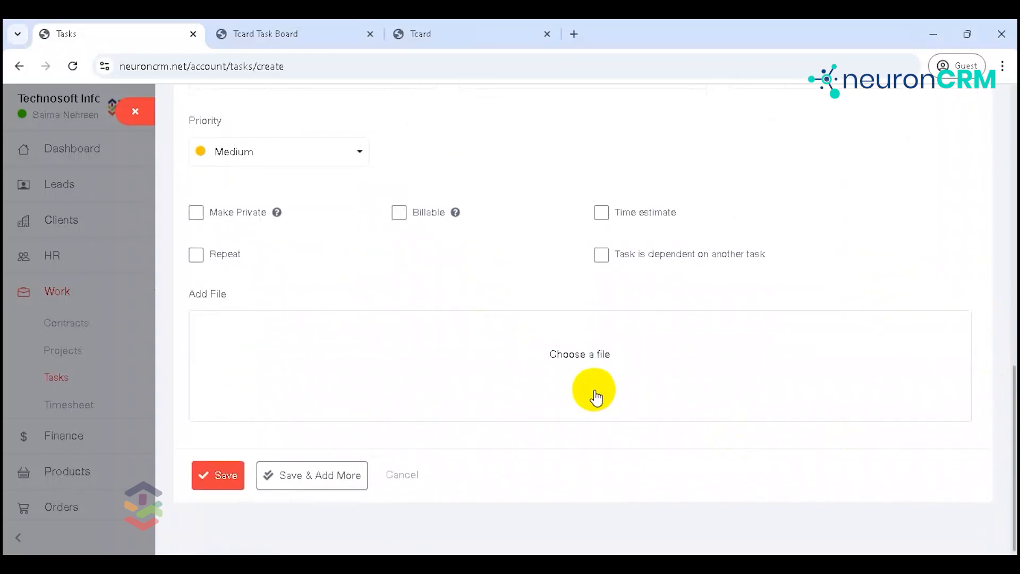
pyautogui.click(216, 482)
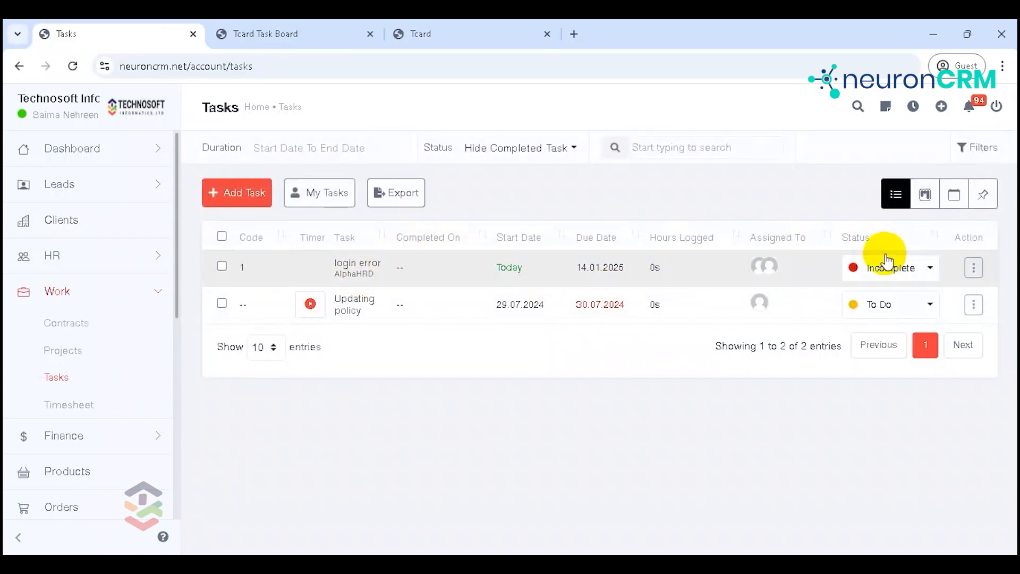
# Change the login error task's status to Doing and check which actions are available for that task
pyautogui.click(891, 270)
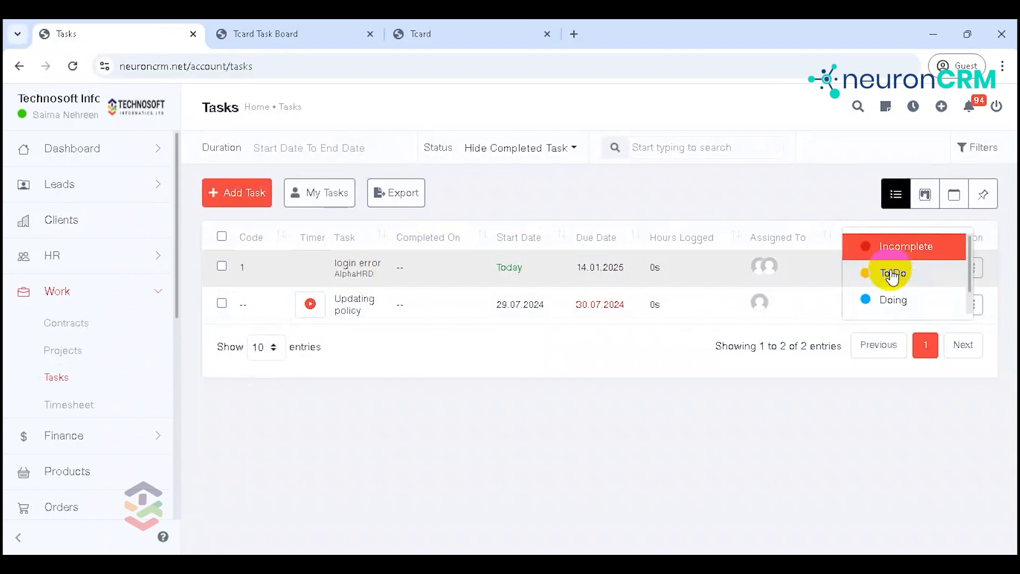
pyautogui.click(898, 300)
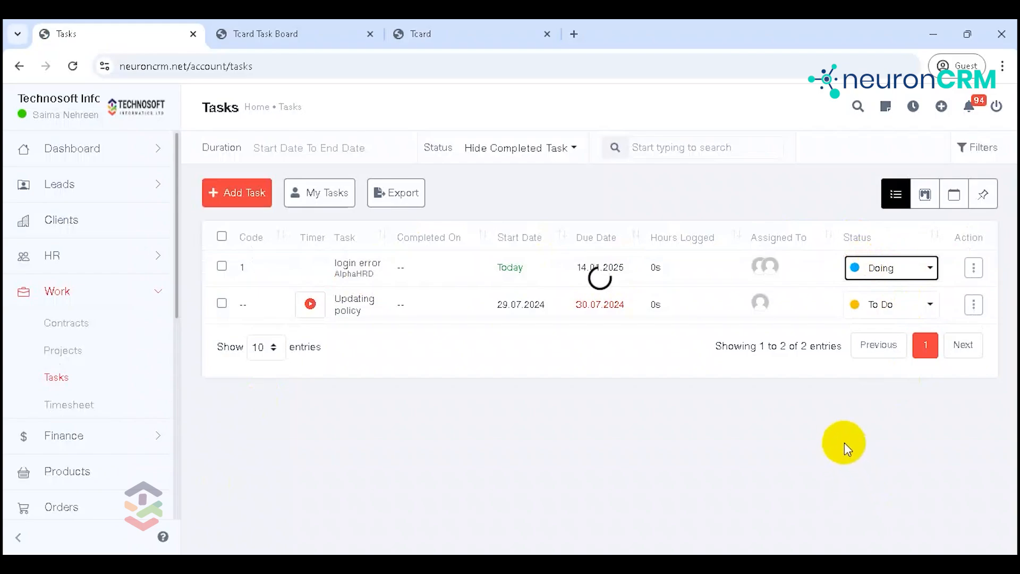
pyautogui.click(975, 269)
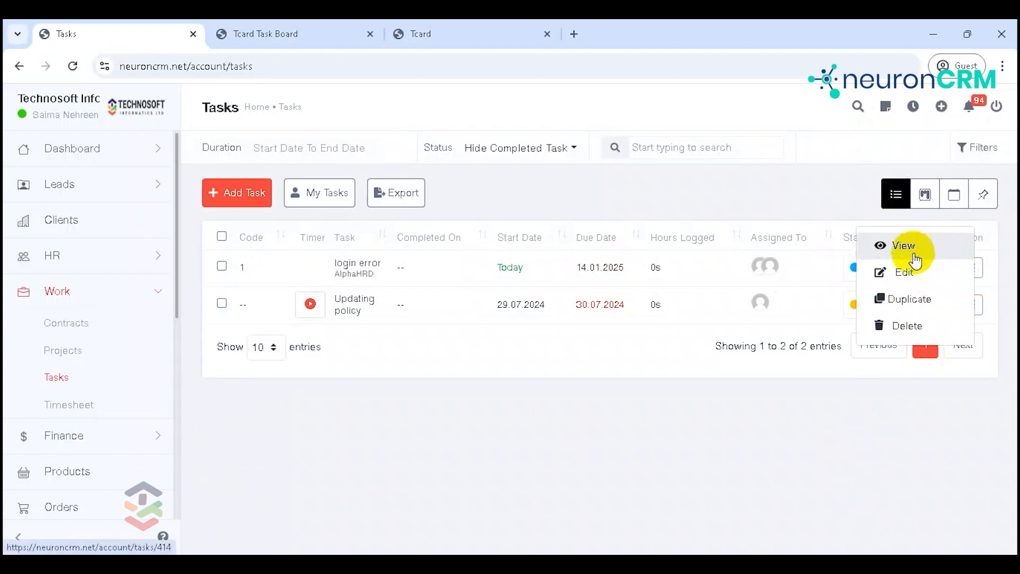
pyautogui.click(781, 413)
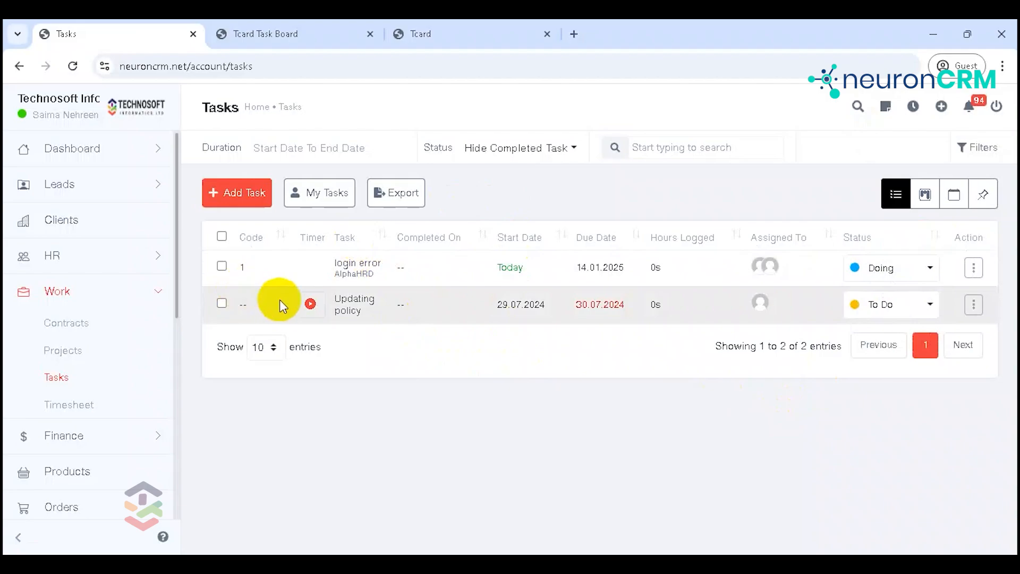
# Start the timer for the Updating policy task and filter the task list to show only your own tasks
pyautogui.click(309, 305)
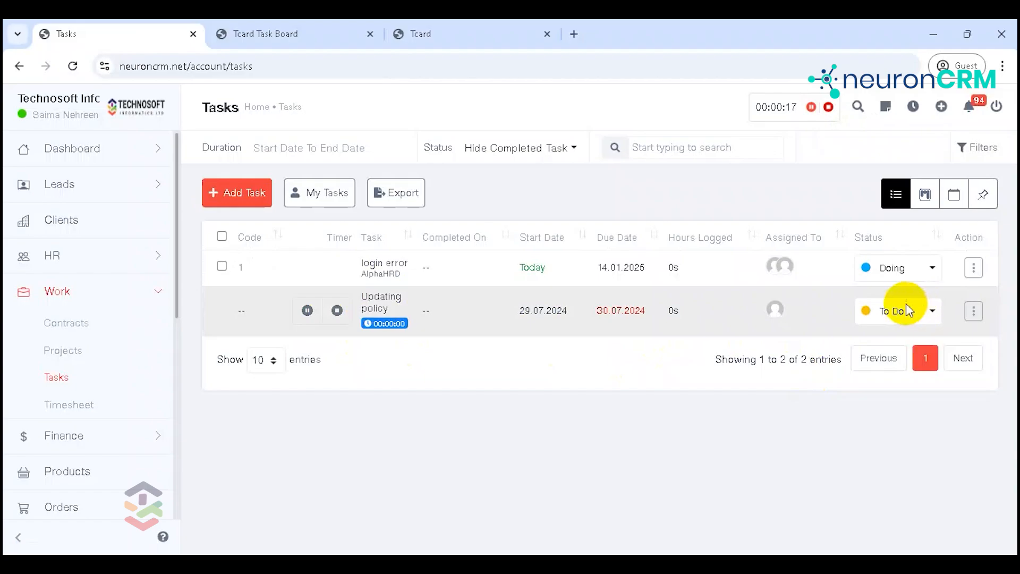
pyautogui.click(344, 198)
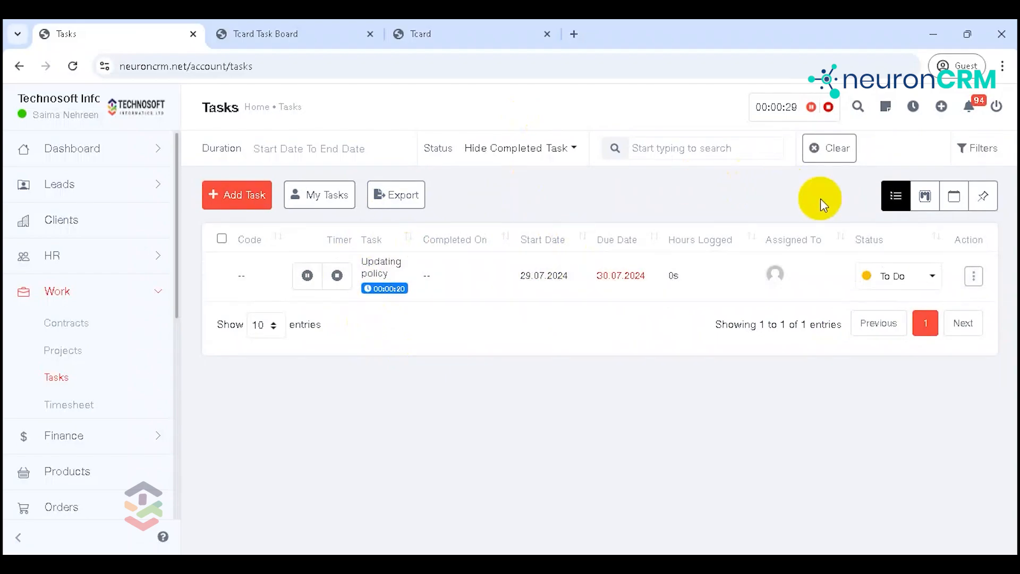
# Add a status column named Pre start to the task board, positioned before Incomplete with label color #FF0000
pyautogui.click(926, 202)
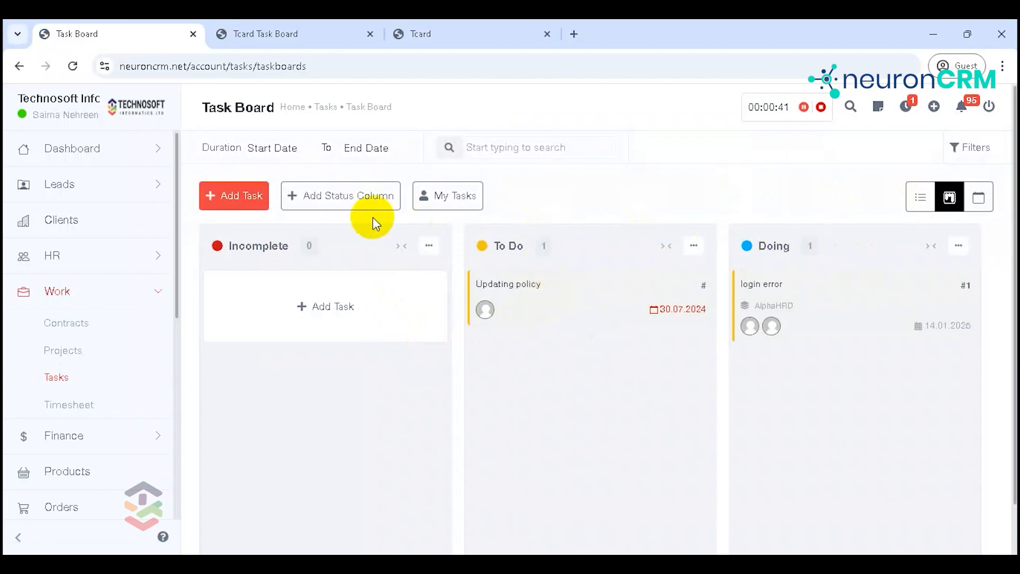
pyautogui.click(352, 213)
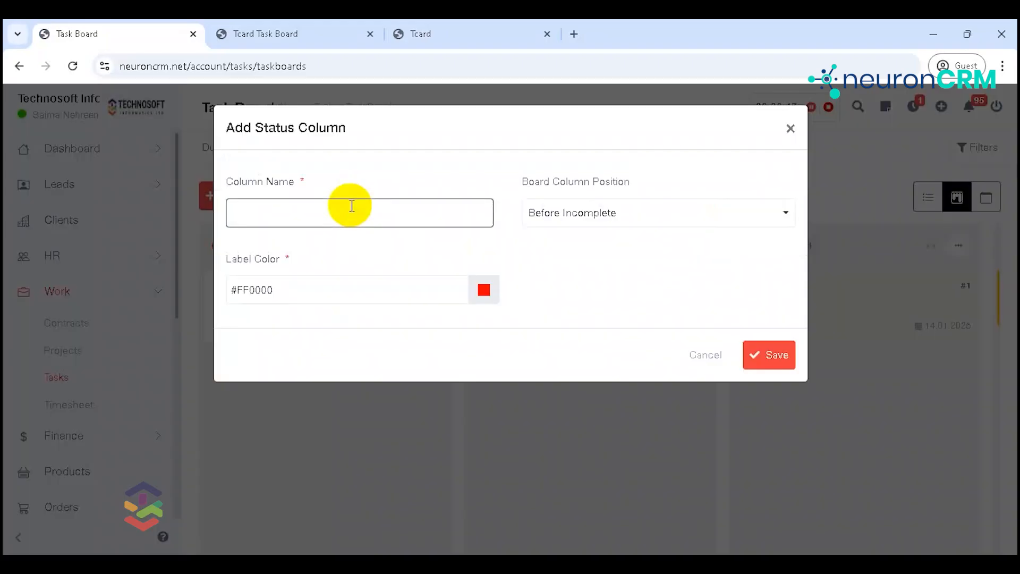
pyautogui.click(351, 206)
pyautogui.click(572, 212)
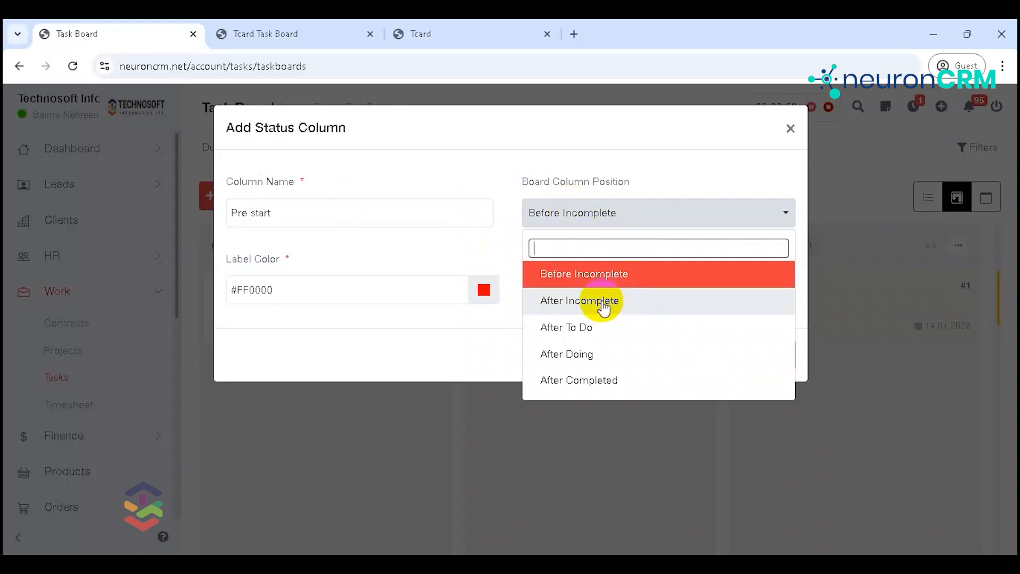
pyautogui.click(586, 306)
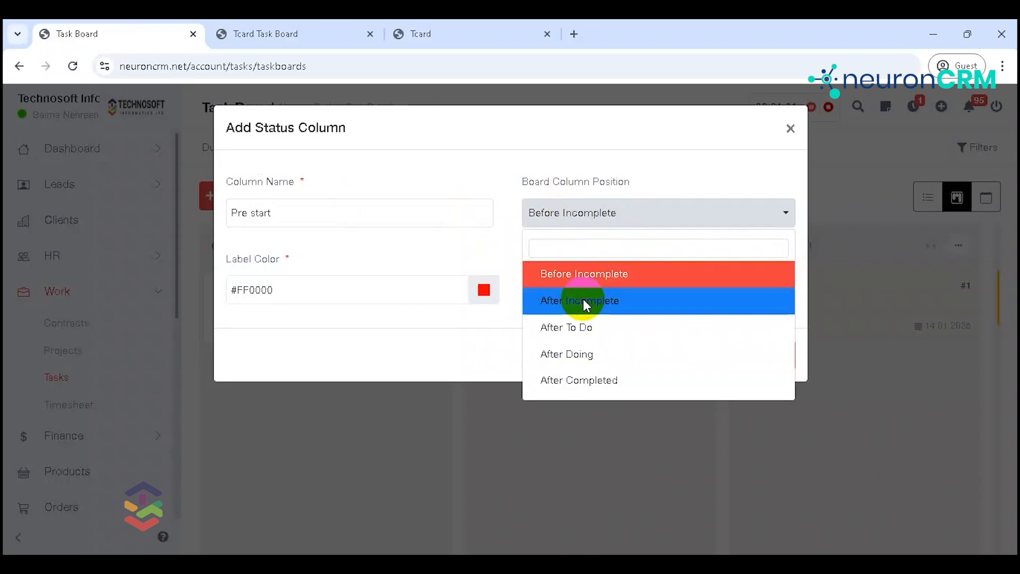
pyautogui.click(691, 224)
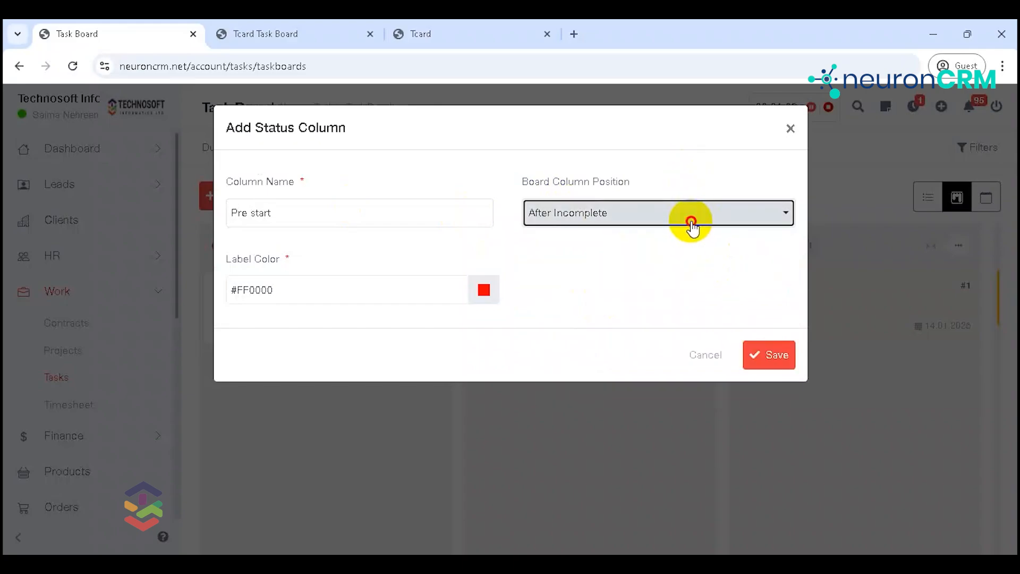
pyautogui.click(653, 271)
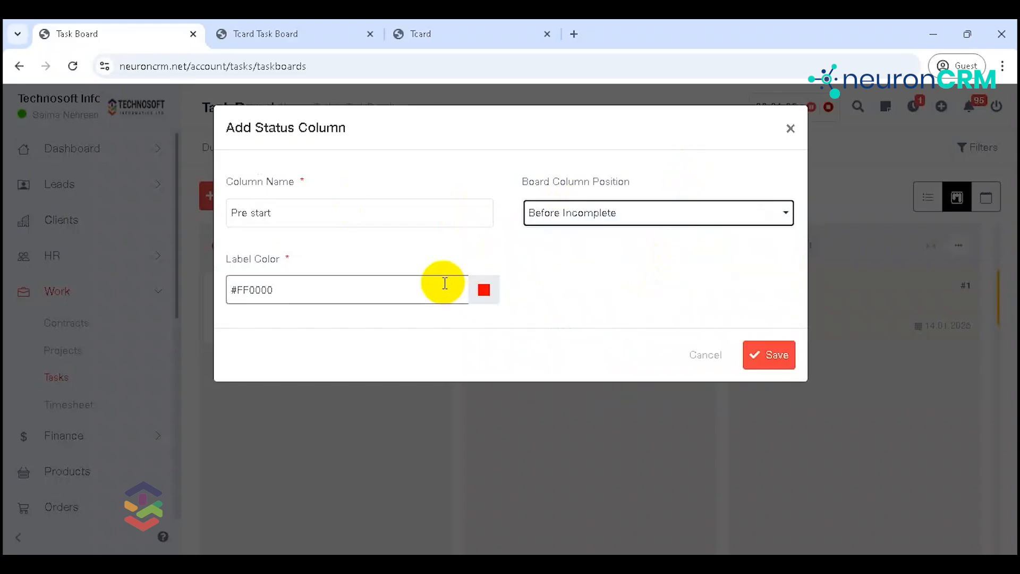
pyautogui.click(755, 355)
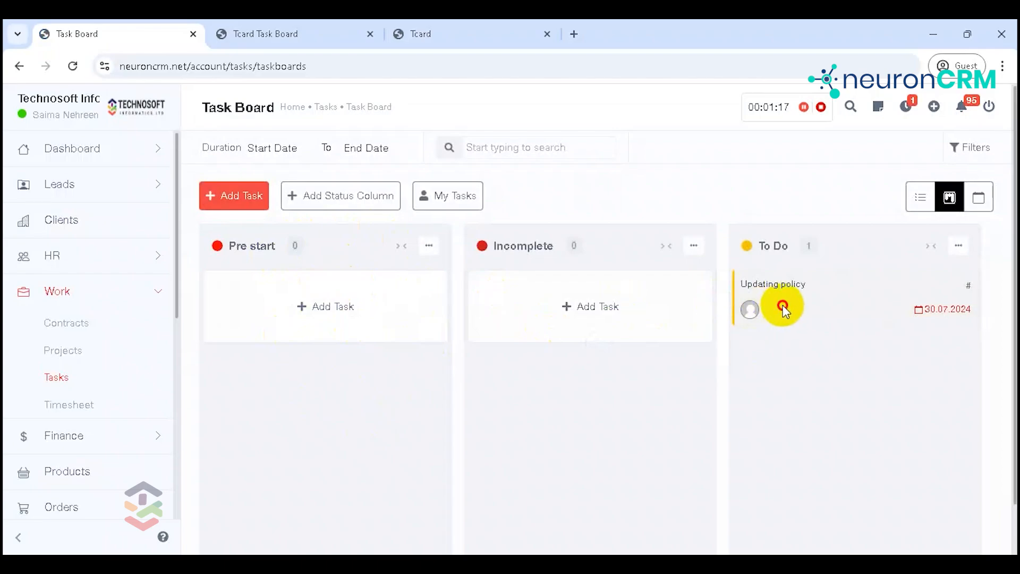
# Move the Updating policy task from To Do to Incomplete on the task board and check the remaining columns
pyautogui.moveTo(784, 308); pyautogui.dragTo(519, 346)
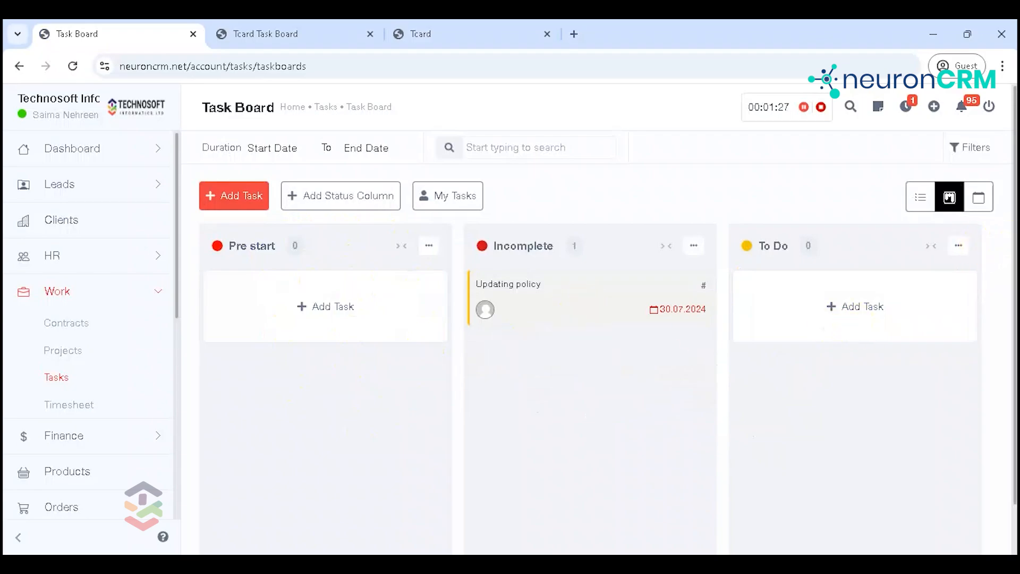
pyautogui.scroll(-1, 1012, 372)
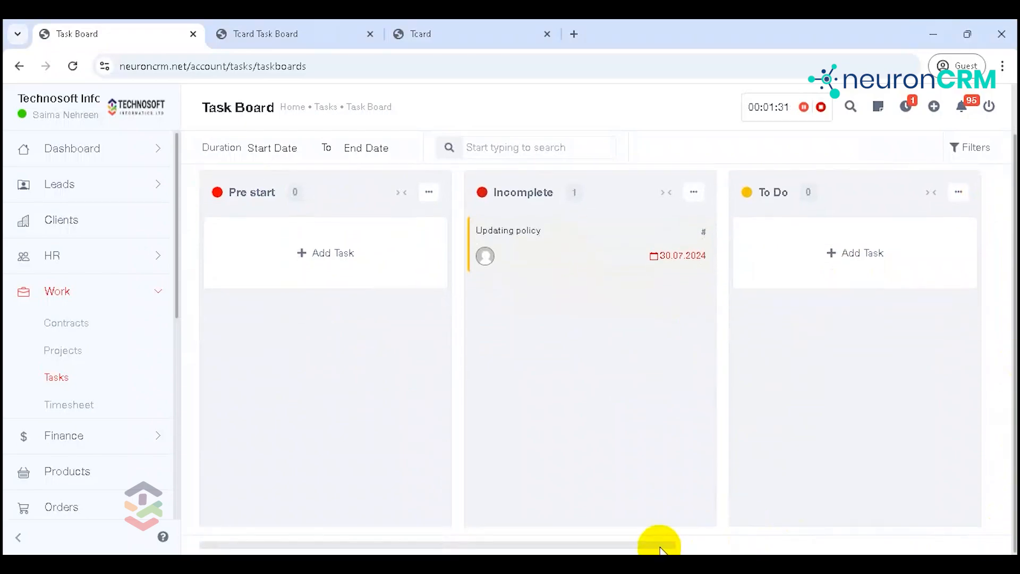
pyautogui.moveTo(660, 547); pyautogui.dragTo(1011, 550)
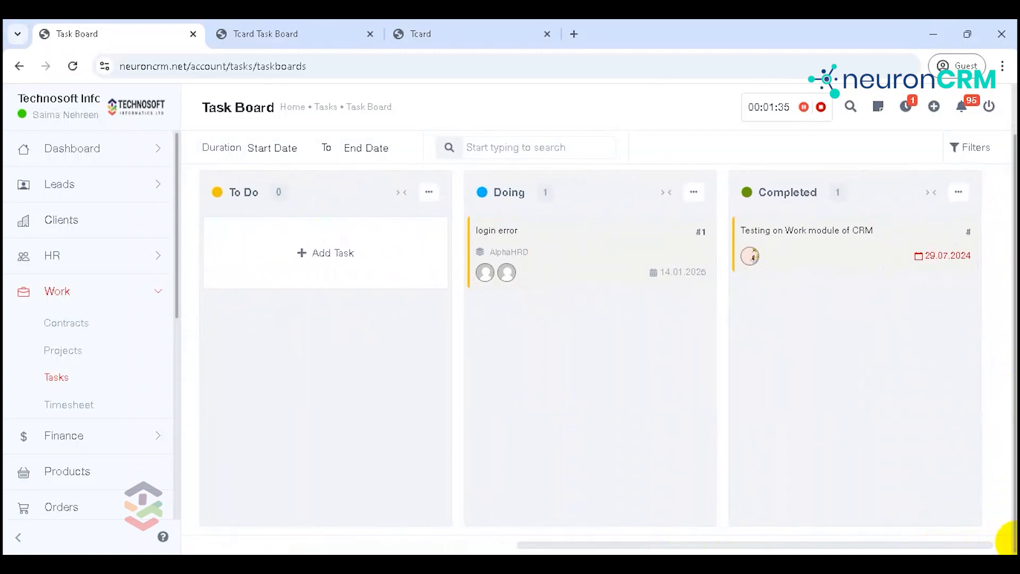
pyautogui.scroll(1, 1002, 512)
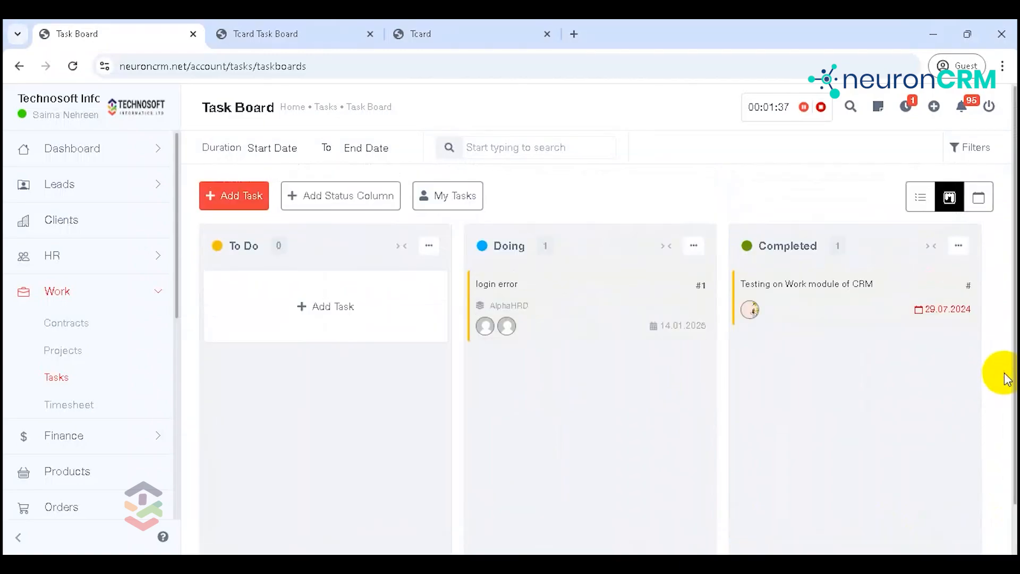
# View the tasks in the calendar layout and open the Work module's timesheet
pyautogui.click(978, 199)
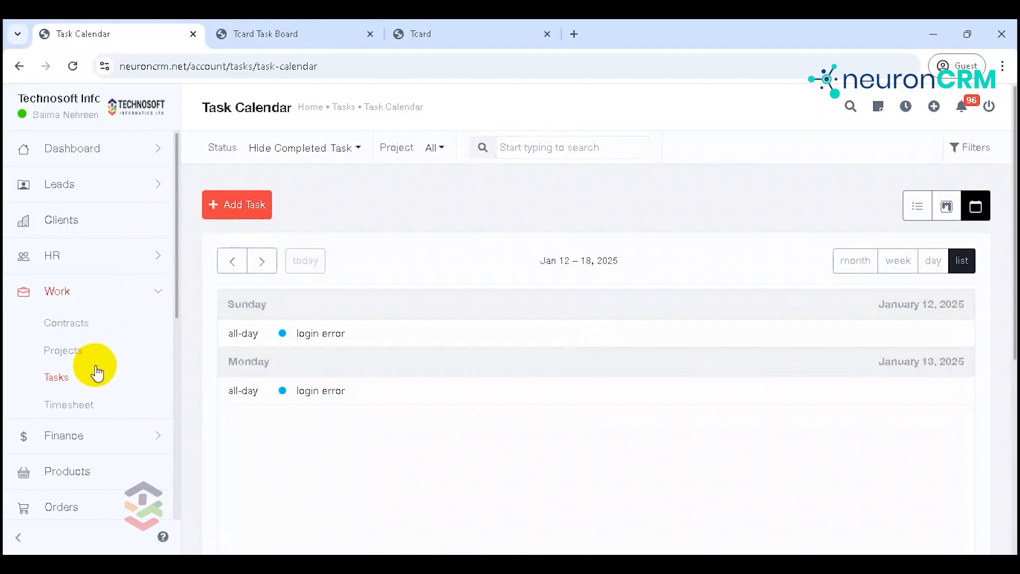
pyautogui.click(98, 382)
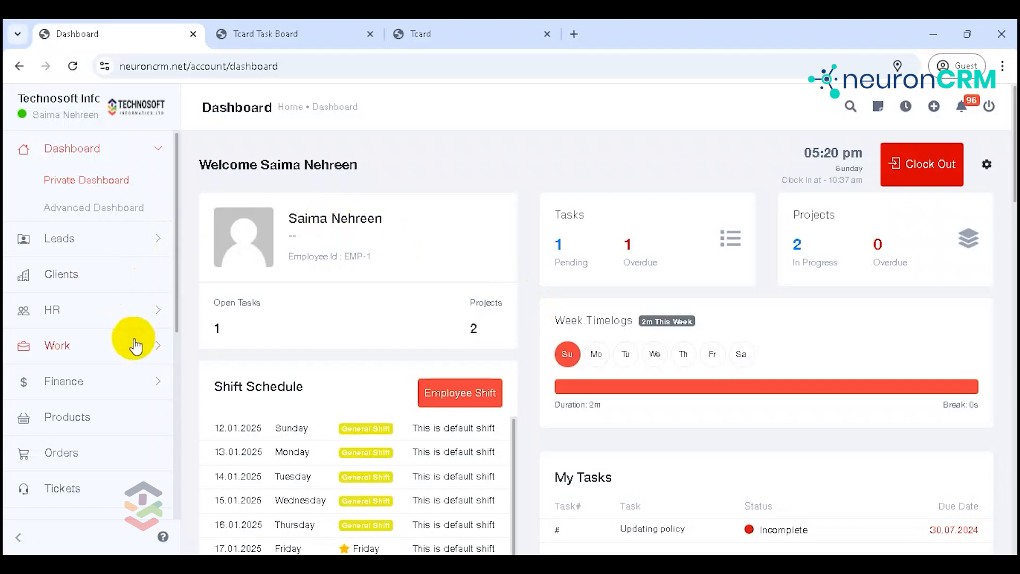
pyautogui.click(135, 351)
pyautogui.click(82, 408)
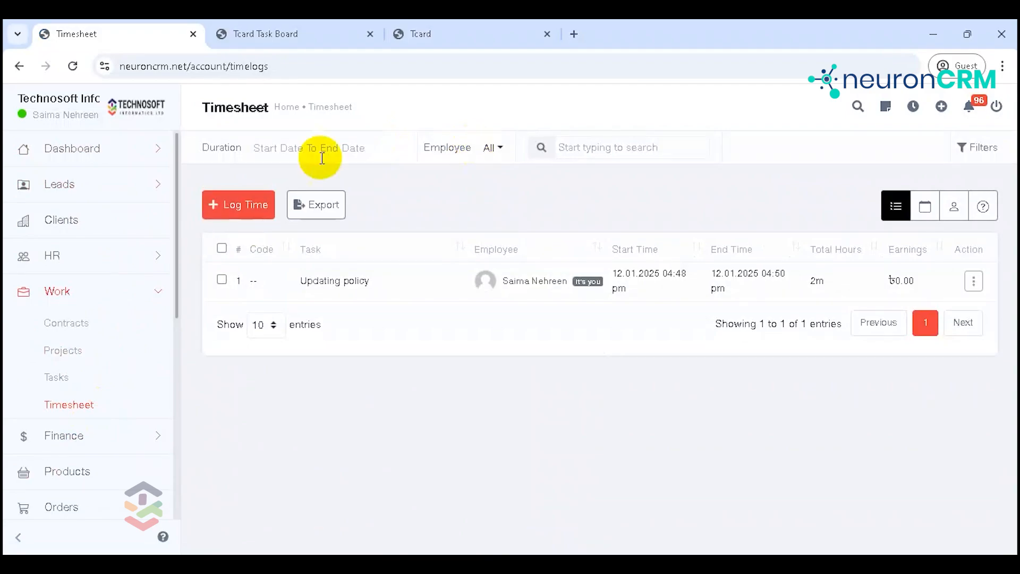
# Start a new time log for the AlphaHRD project's login error task and choose the first listed employee
pyautogui.click(237, 208)
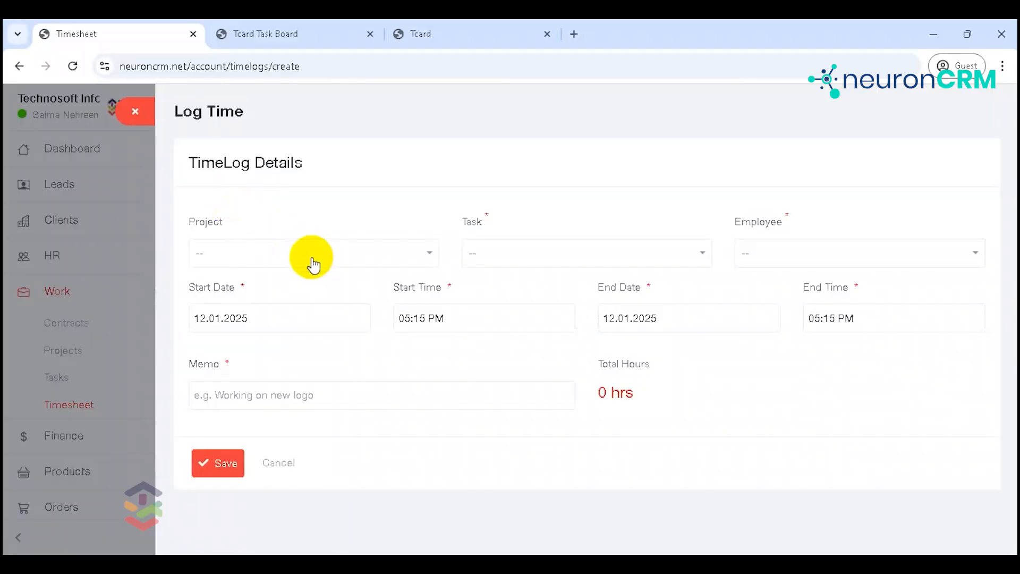
pyautogui.click(313, 264)
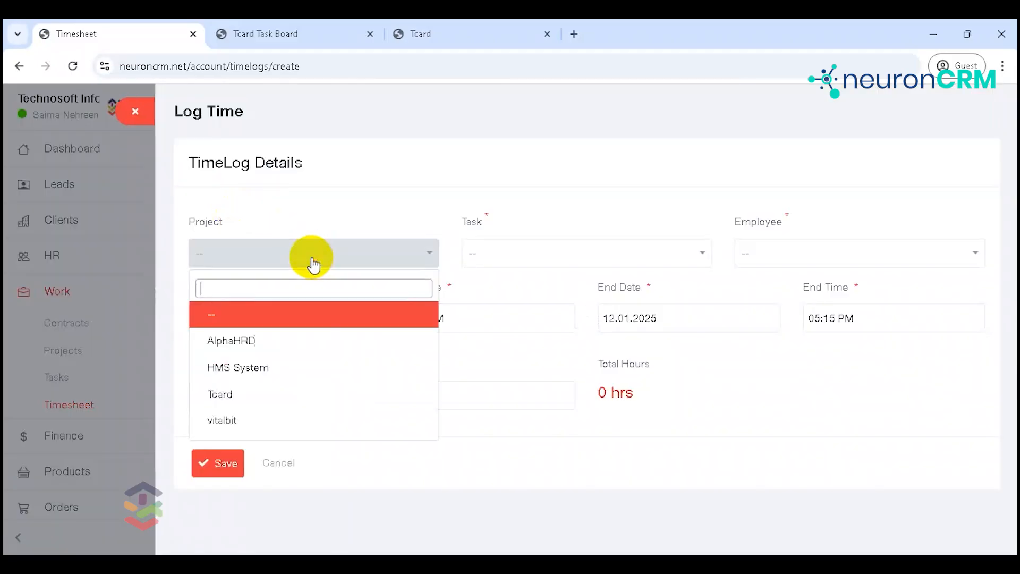
pyautogui.click(268, 346)
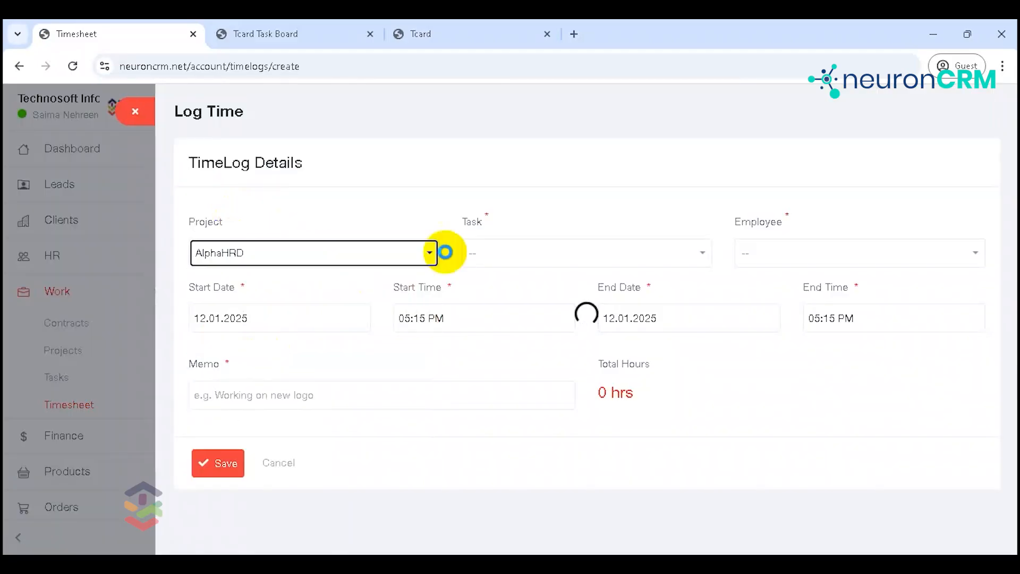
pyautogui.click(531, 244)
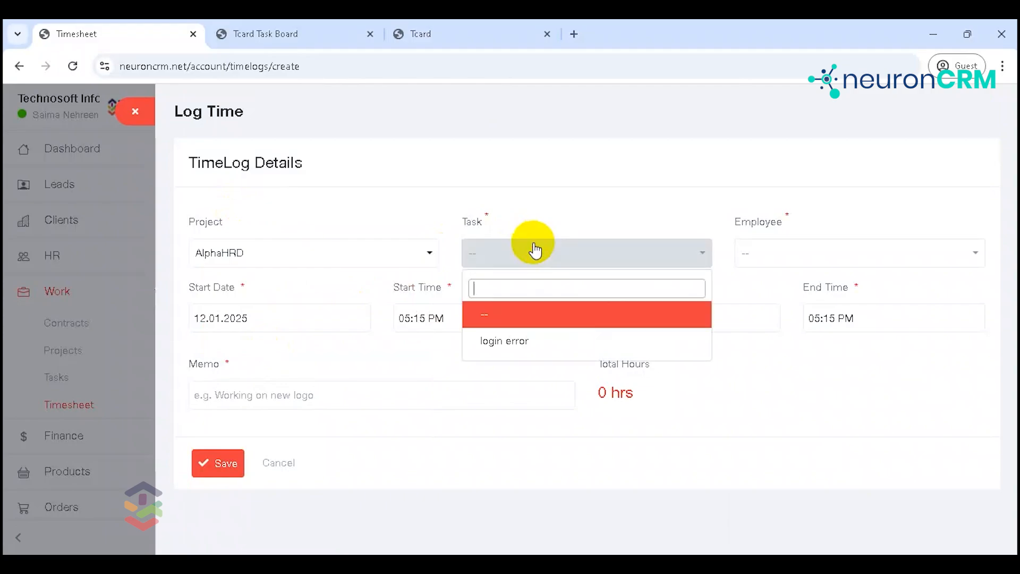
pyautogui.click(520, 347)
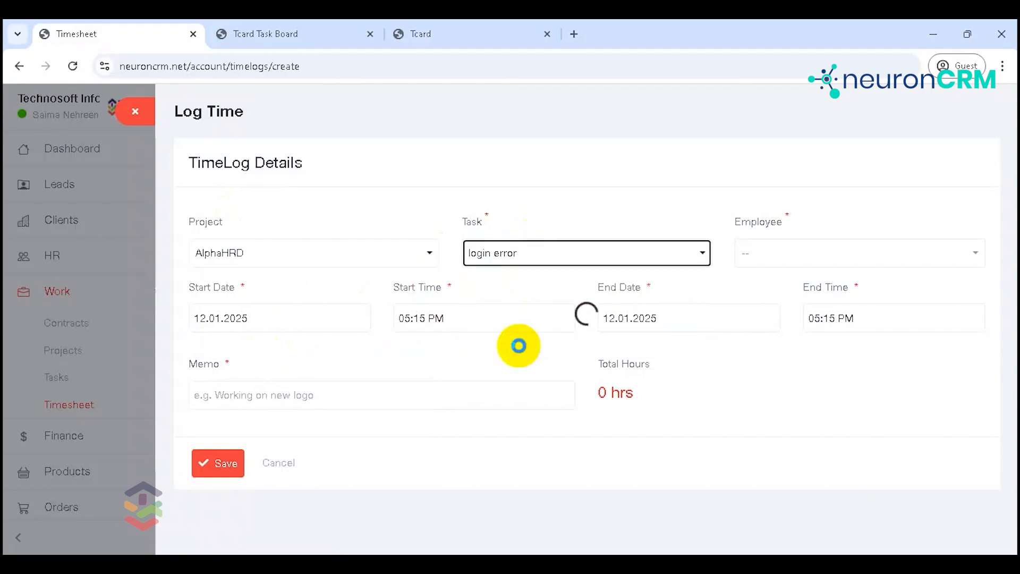
pyautogui.click(822, 251)
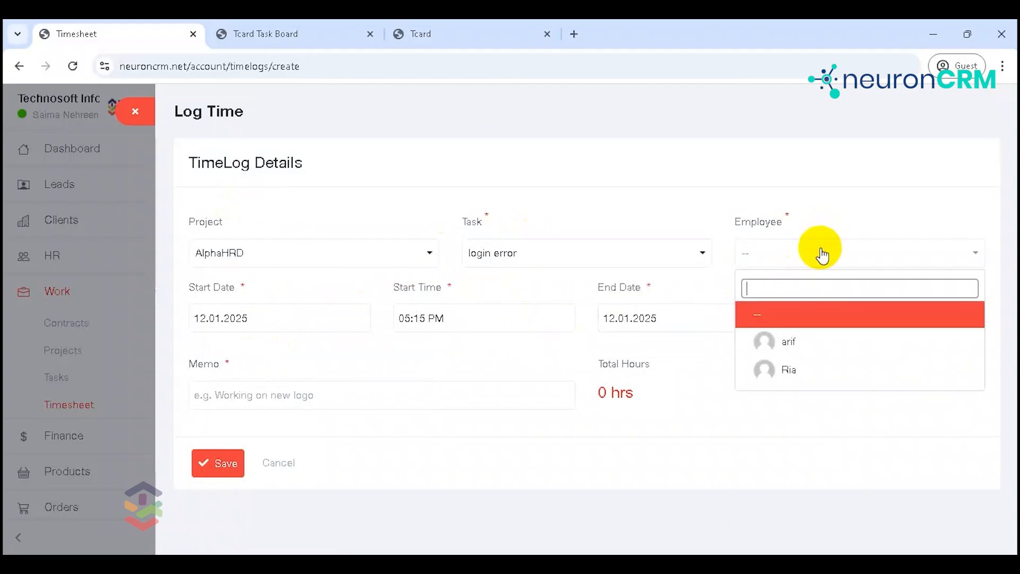
pyautogui.click(787, 346)
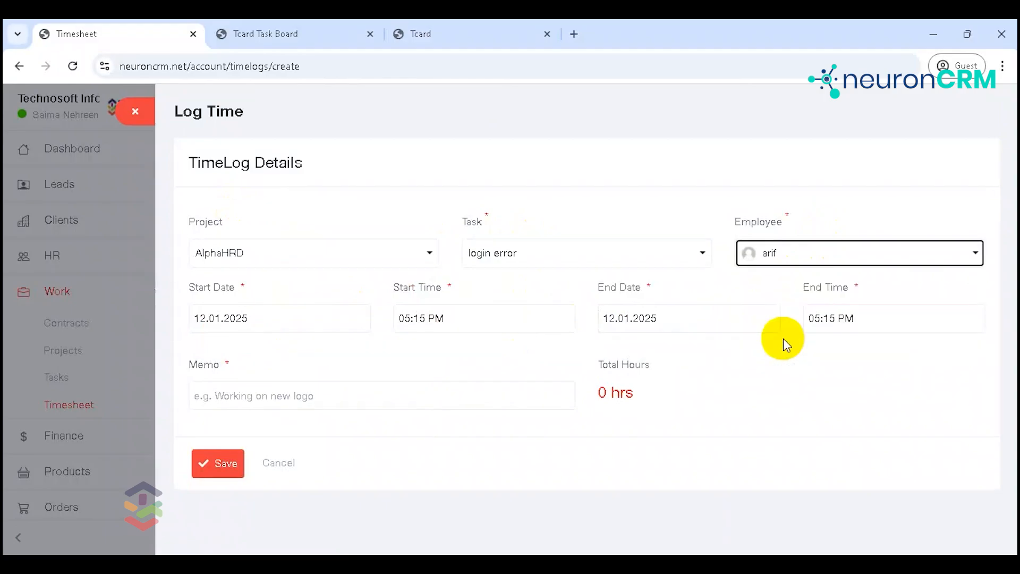
# Set the time log's end date to 13.01.2025 and check its start and end time fields
pyautogui.click(219, 384)
pyautogui.click(299, 302)
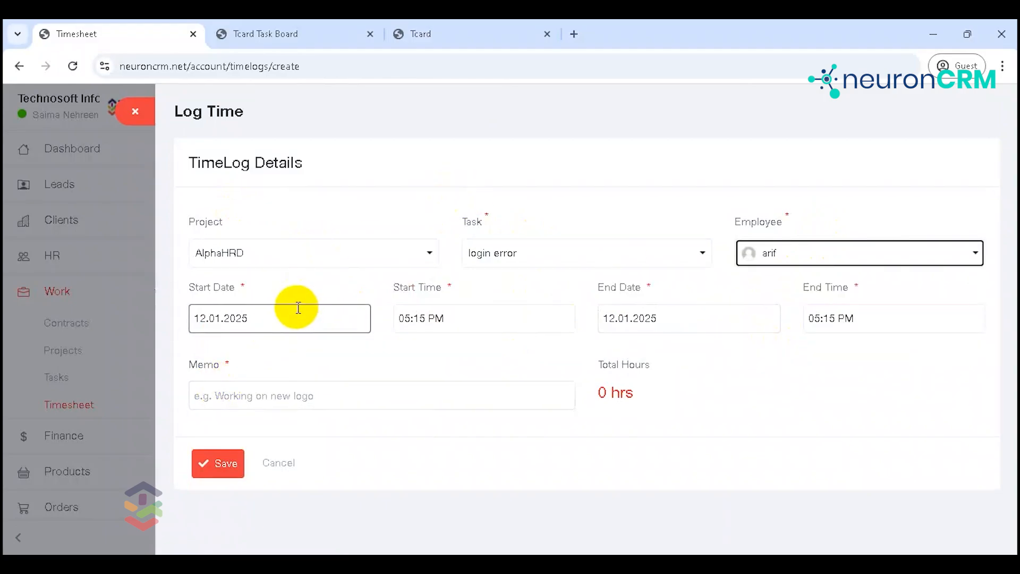
pyautogui.click(471, 313)
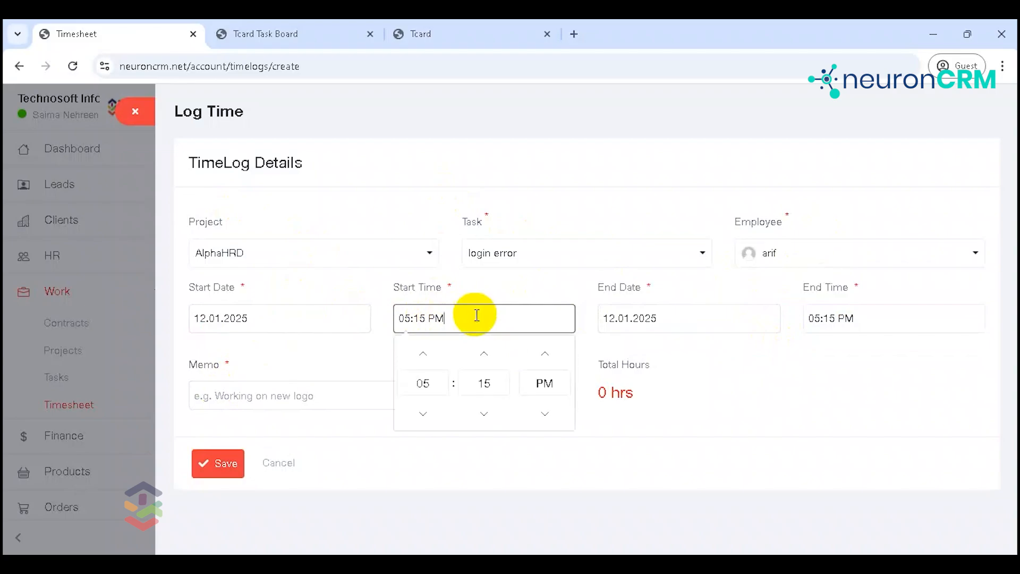
pyautogui.click(659, 315)
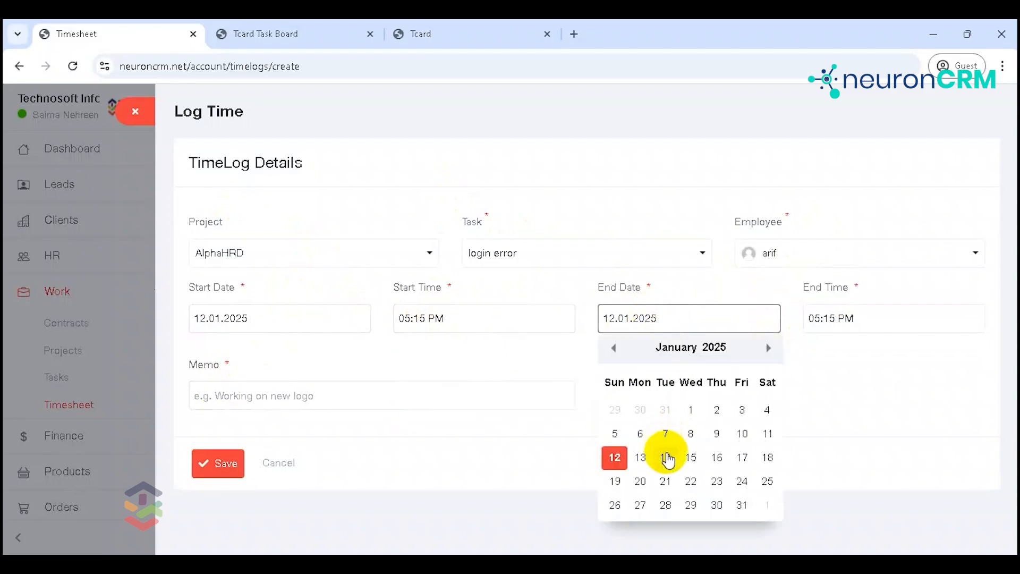
pyautogui.click(647, 457)
pyautogui.click(849, 320)
pyautogui.click(795, 367)
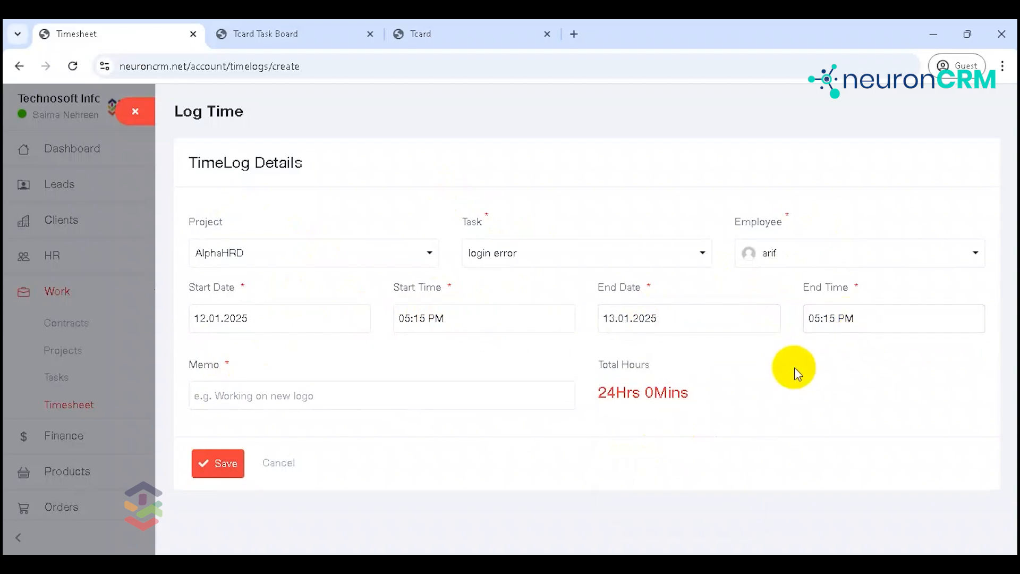
# Enter "complete it" as the time log's memo and save the entry
pyautogui.click(405, 404)
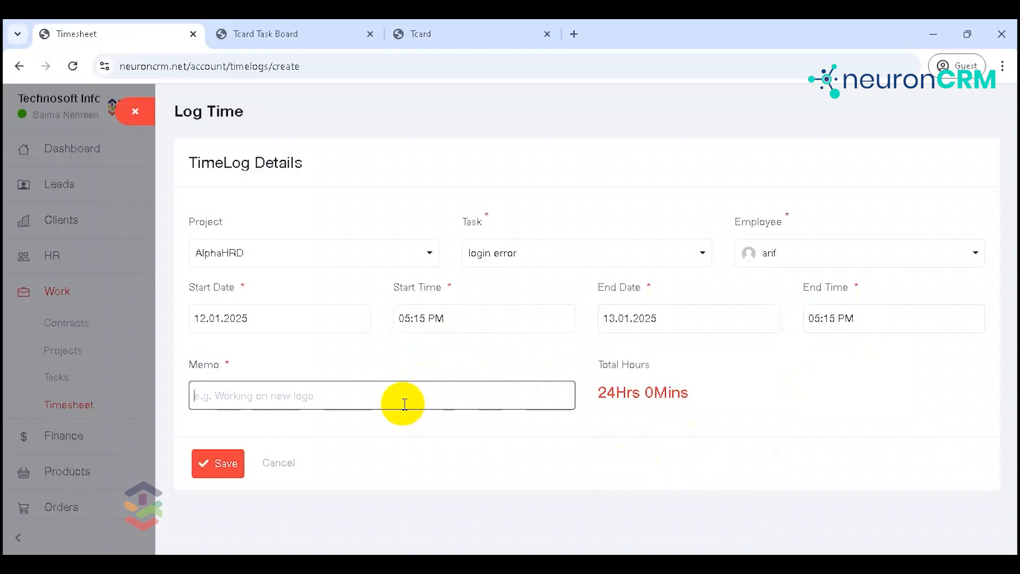
pyautogui.write('compl')
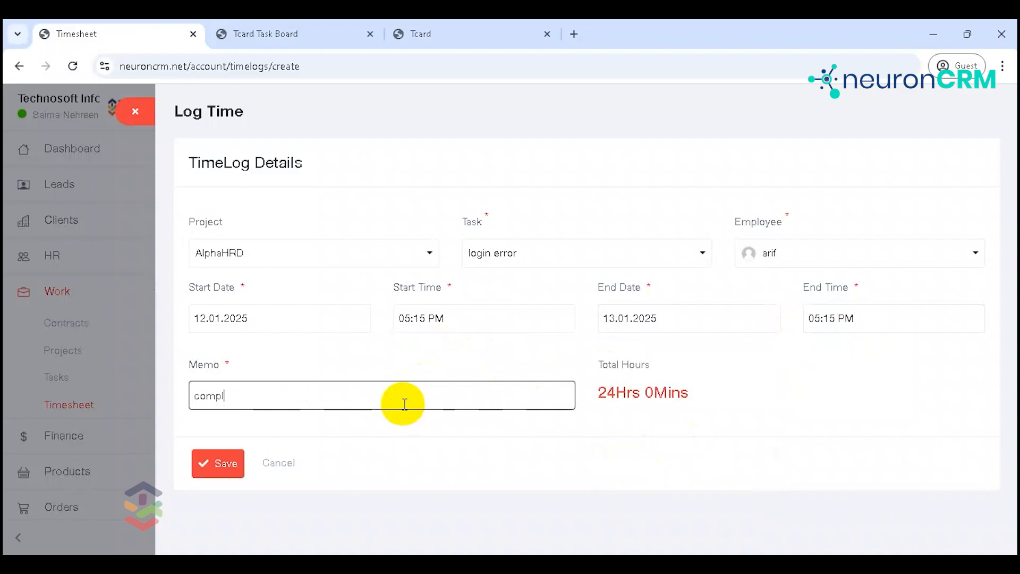
pyautogui.write('ete it')
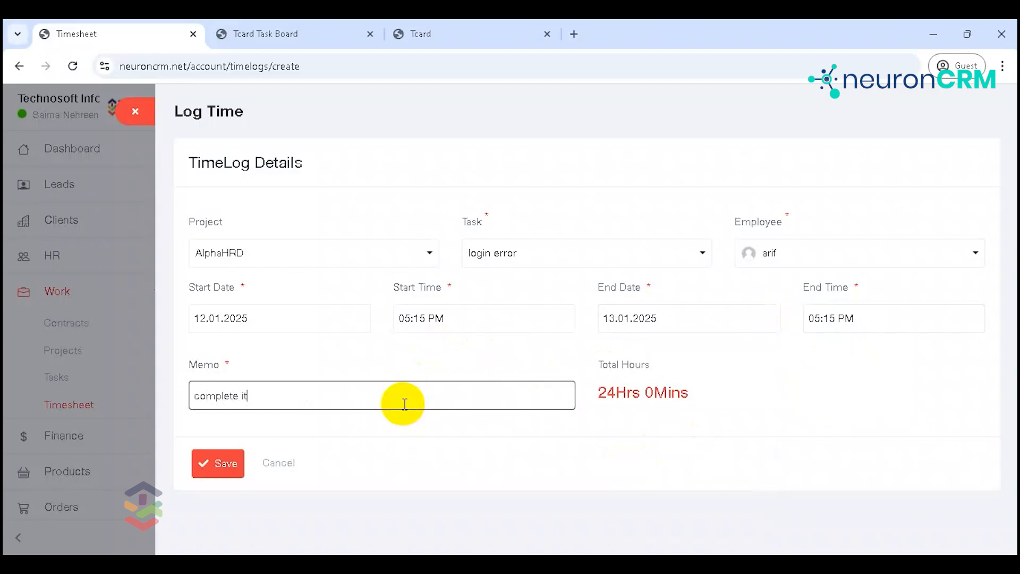
pyautogui.click(230, 471)
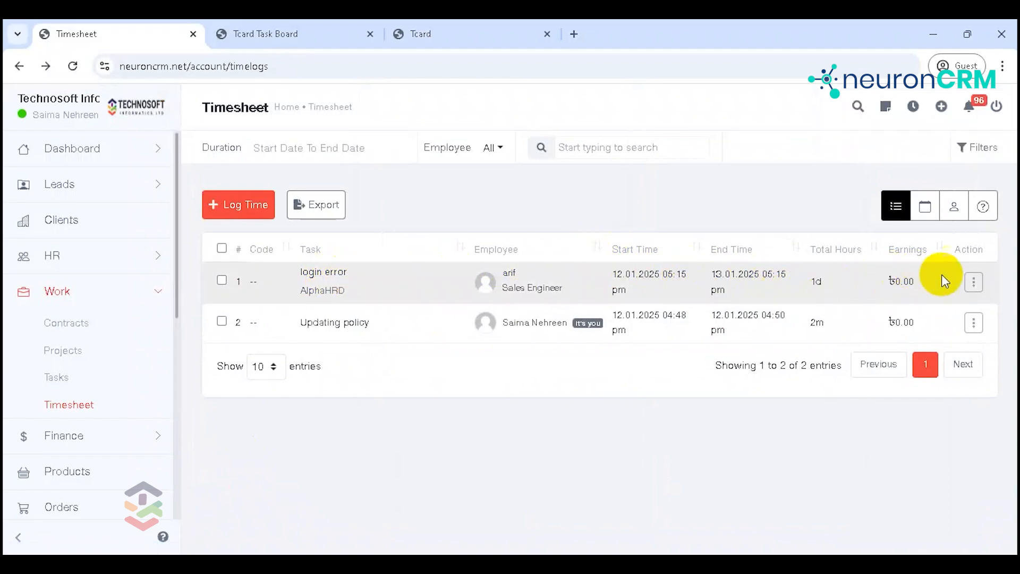
# Examine the timesheet calendar by month, week and day, and switch to the per-employee view
pyautogui.click(926, 209)
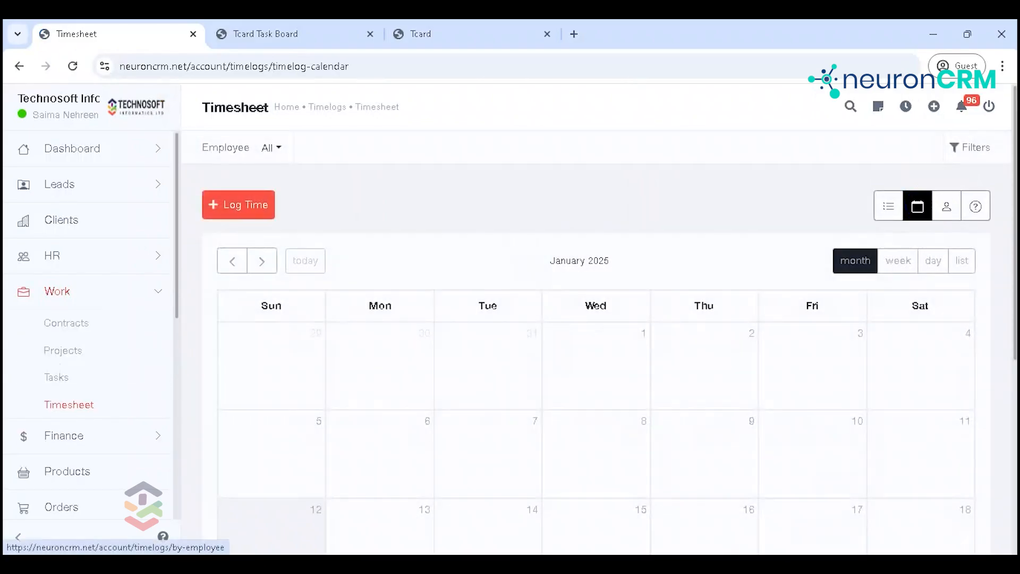
pyautogui.scroll(-4, 239, 397)
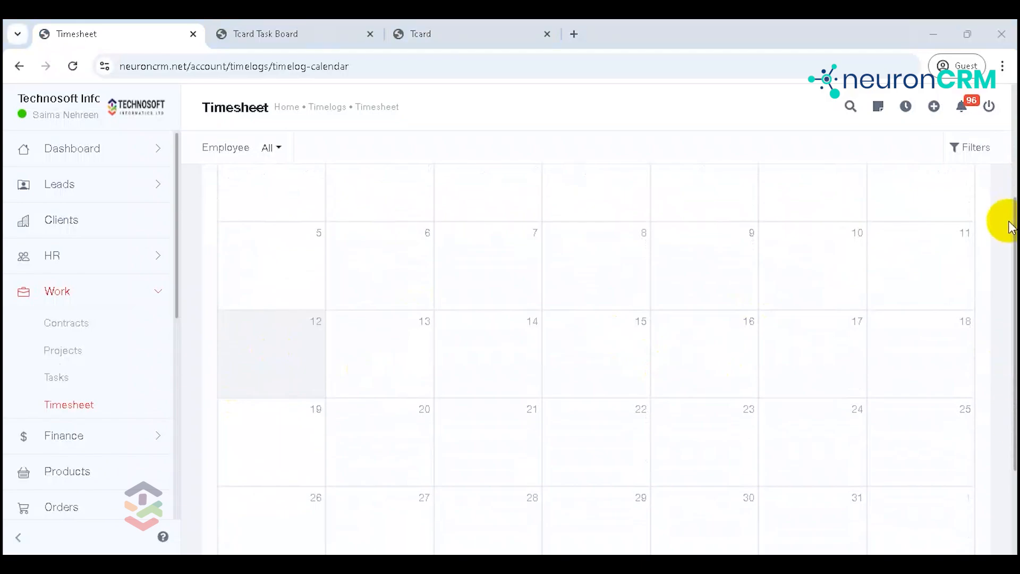
pyautogui.scroll(3, 1002, 217)
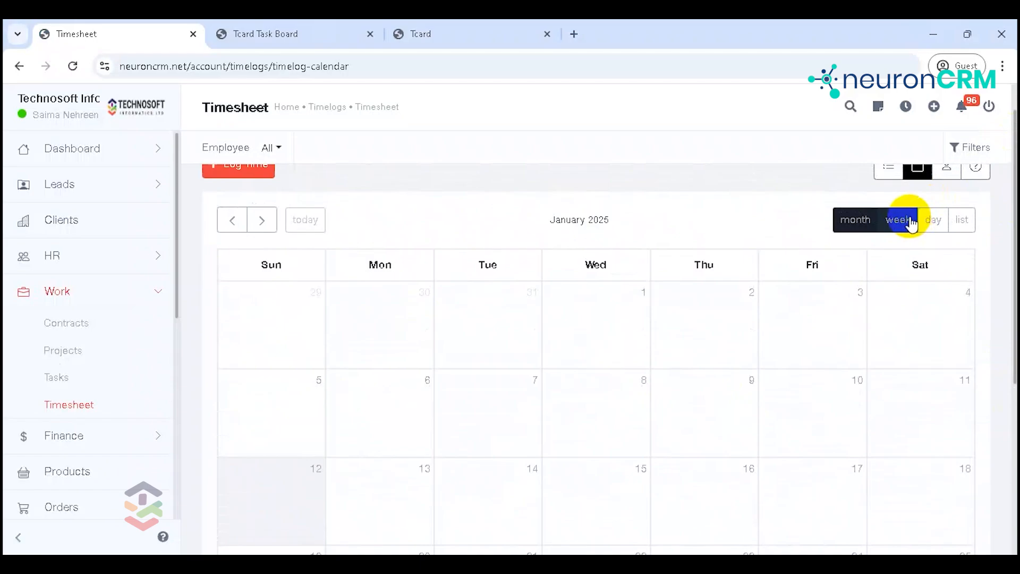
pyautogui.click(900, 220)
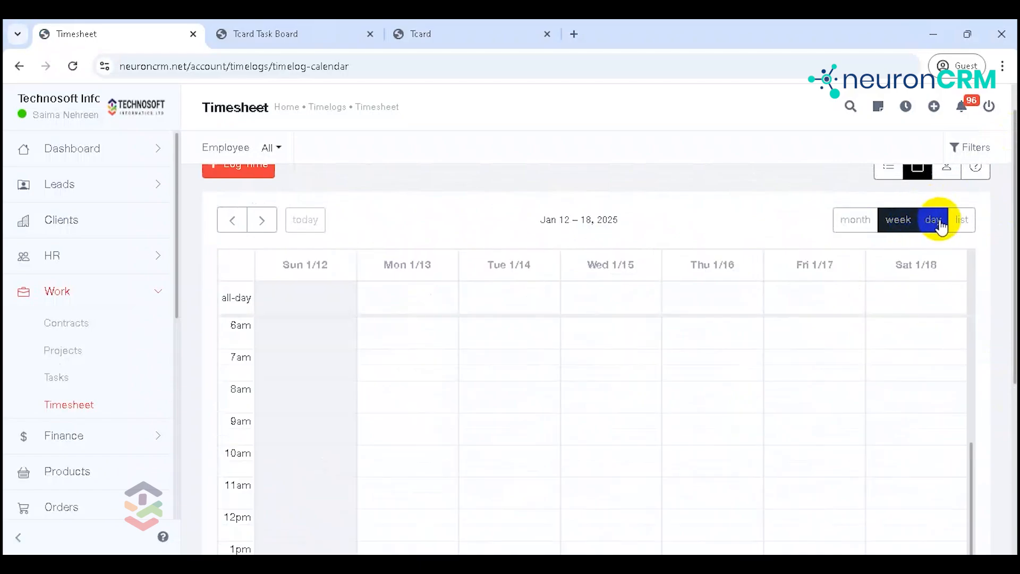
pyautogui.click(939, 224)
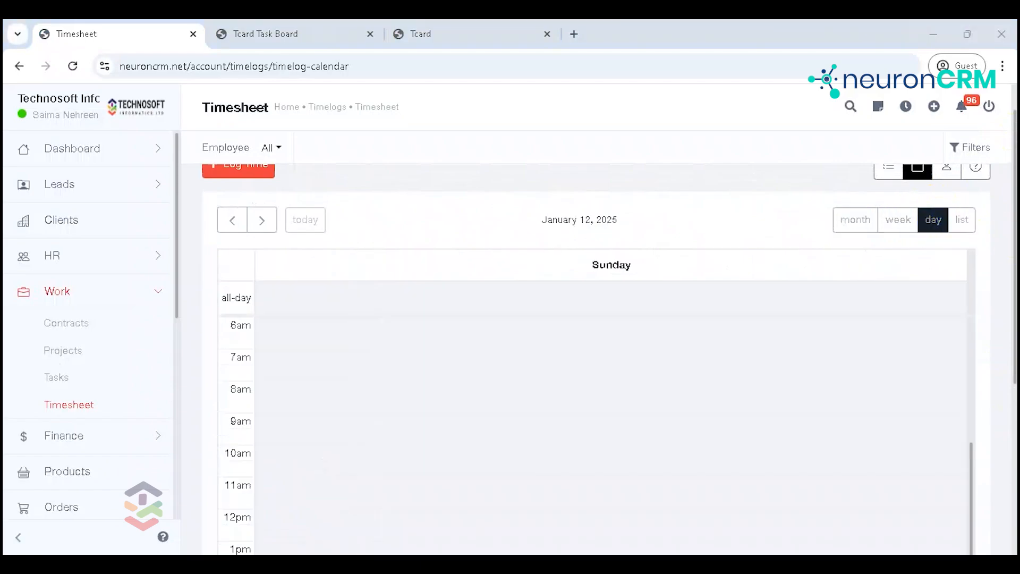
pyautogui.click(947, 173)
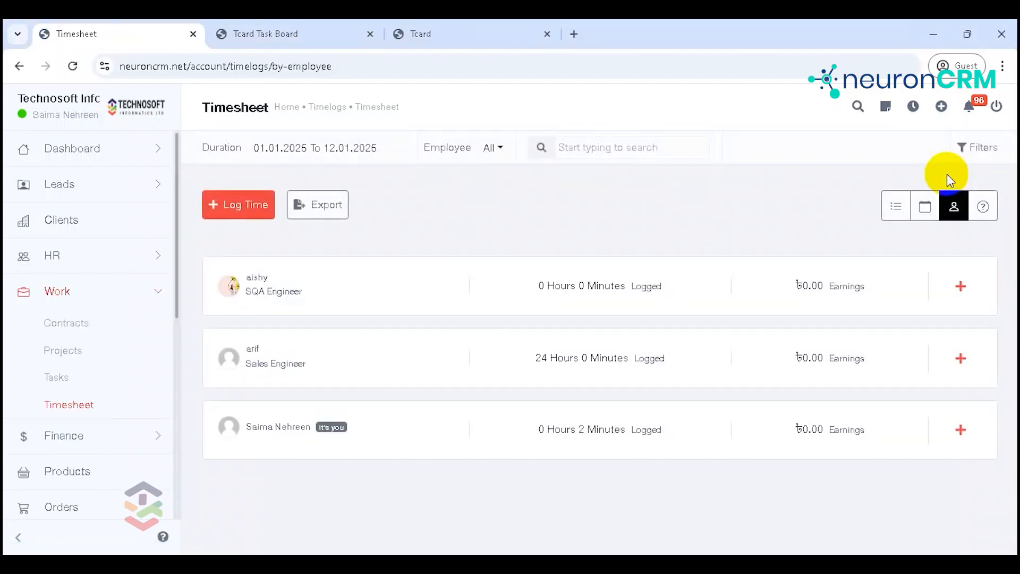